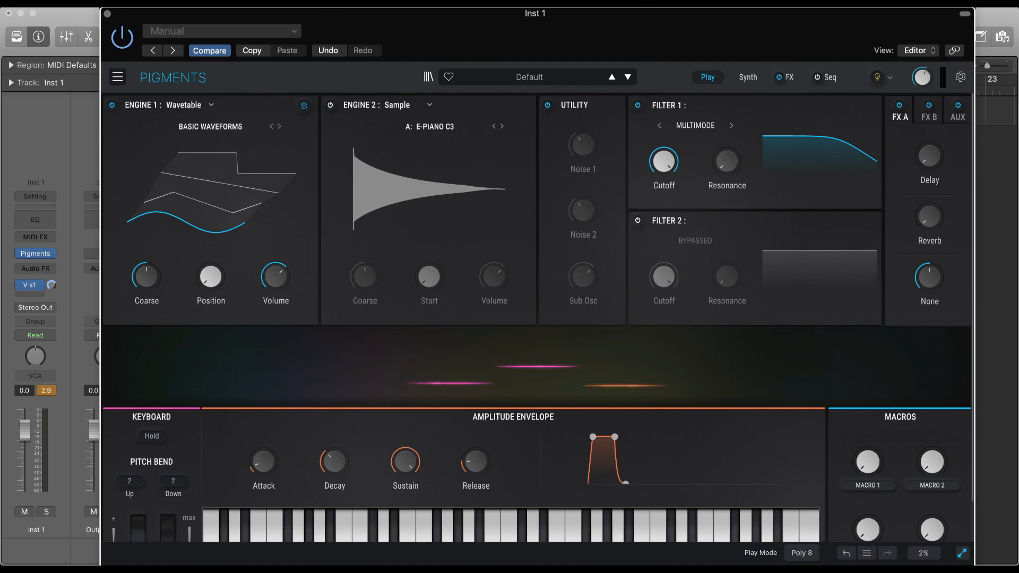
Show the Synth view and browse through Filter 1's filter types, settling on MS-20.
{"action": "left_click", "coordinate": [748, 78]}
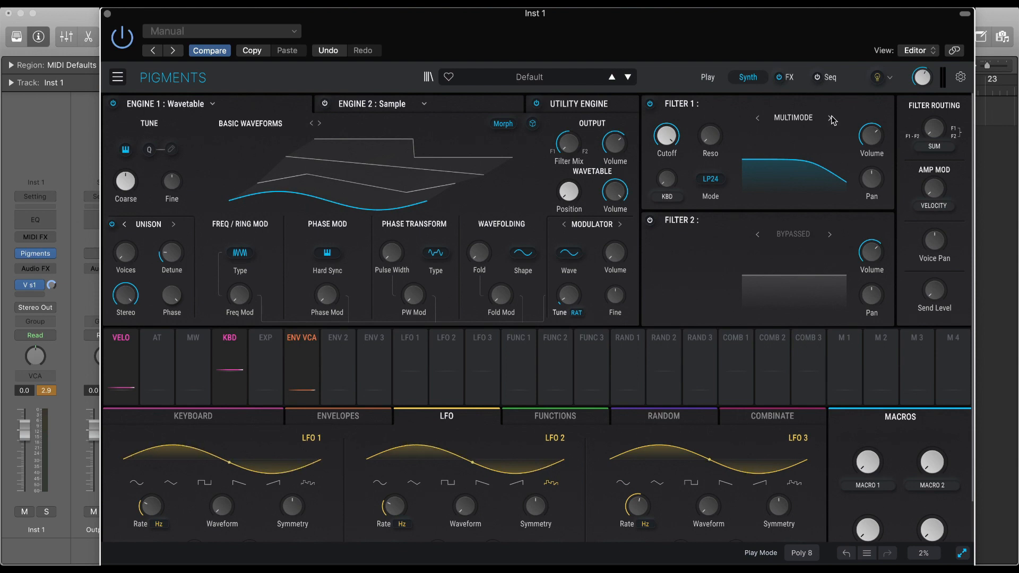
{"action": "left_click", "coordinate": [802, 121]}
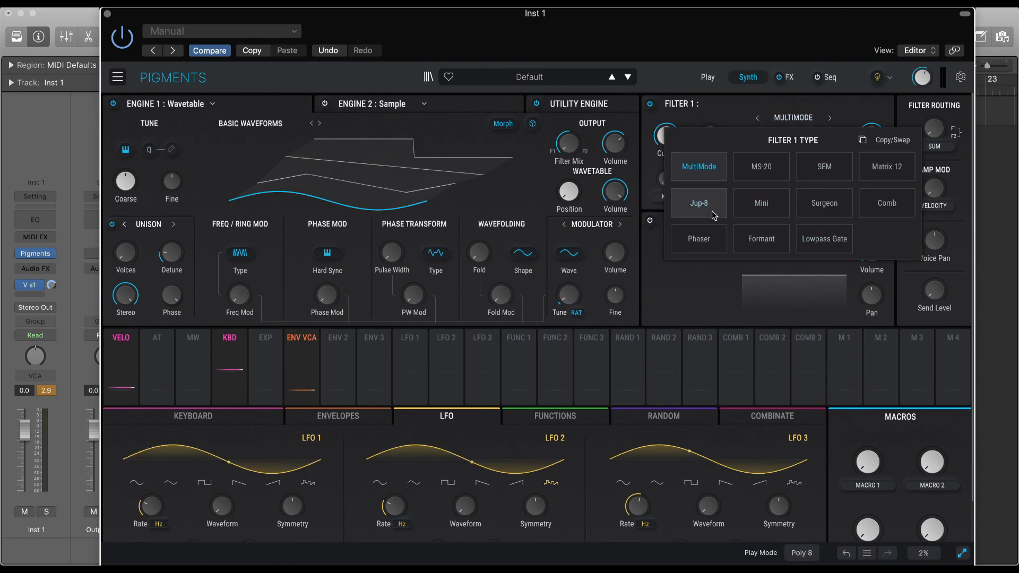
{"action": "left_click", "coordinate": [824, 166]}
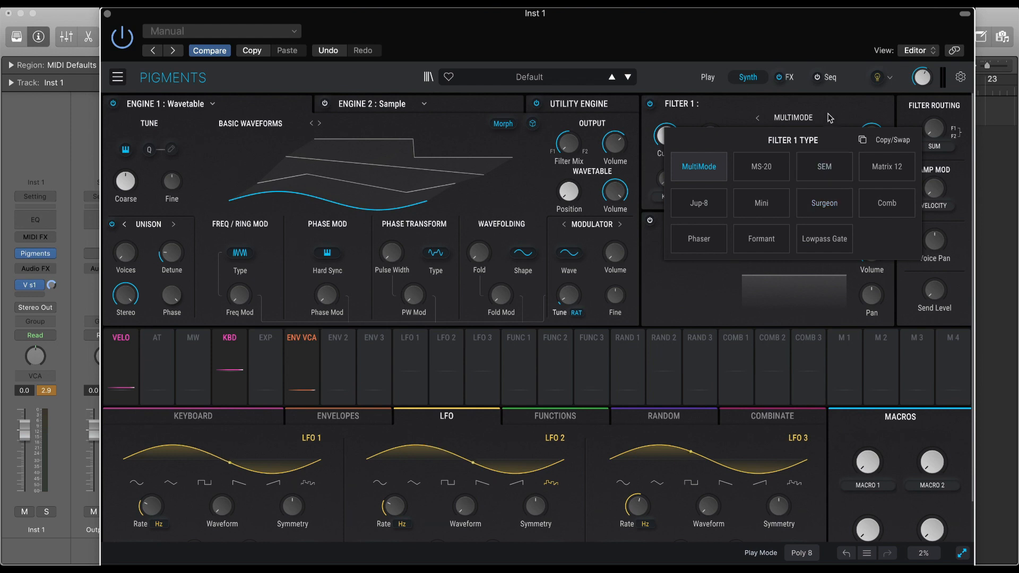
{"action": "left_click", "coordinate": [830, 118]}
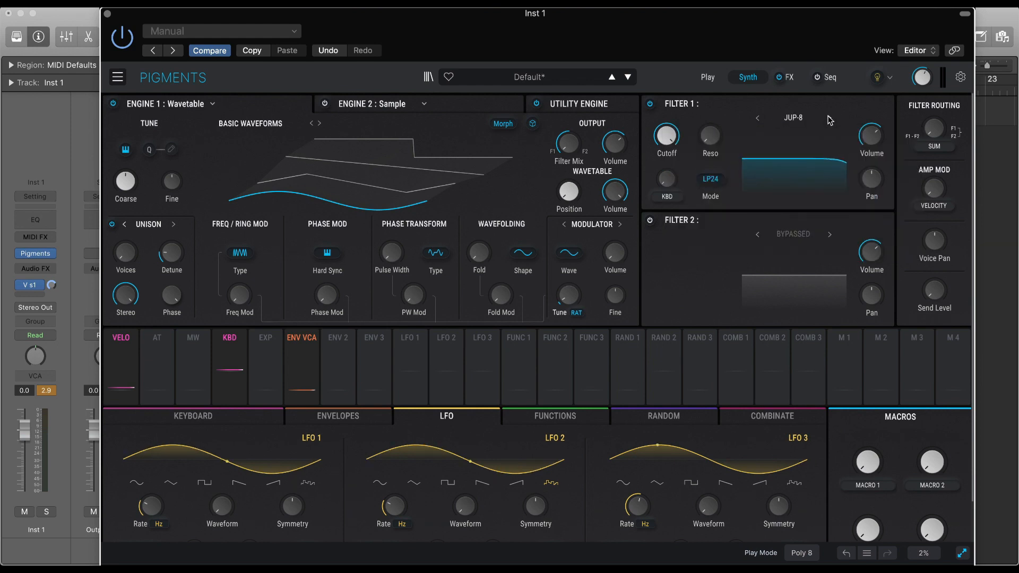
{"action": "left_click", "coordinate": [829, 118]}
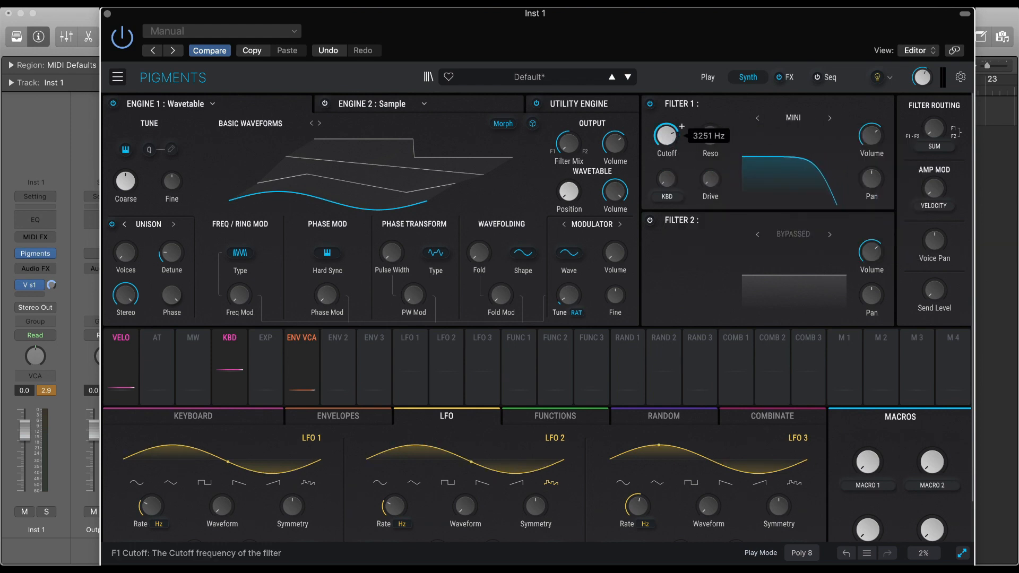
{"action": "left_click", "coordinate": [830, 118]}
{"action": "left_click", "coordinate": [830, 118]}
{"action": "left_click", "coordinate": [831, 119]}
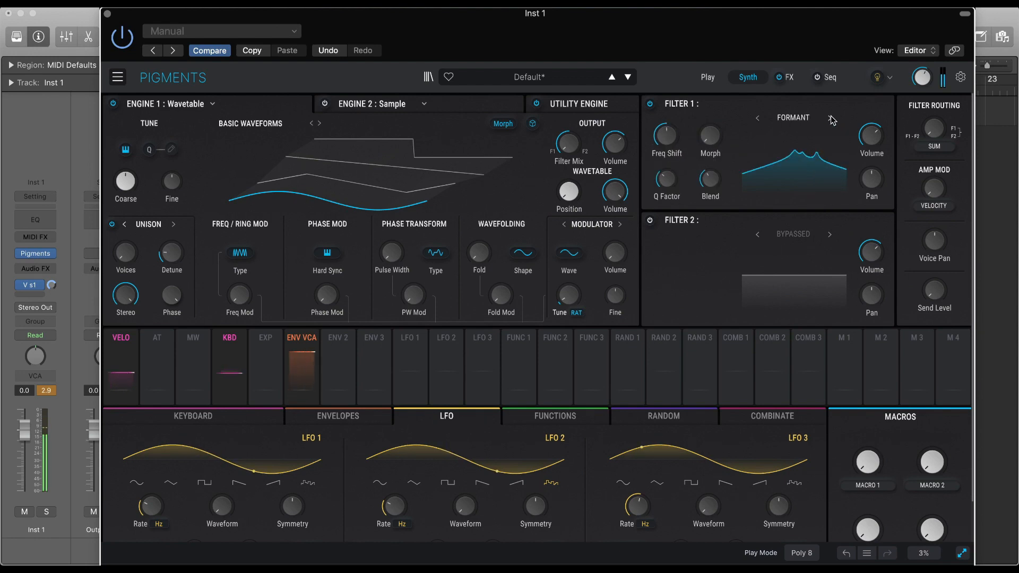
{"action": "left_click", "coordinate": [830, 119]}
{"action": "left_click", "coordinate": [830, 119]}
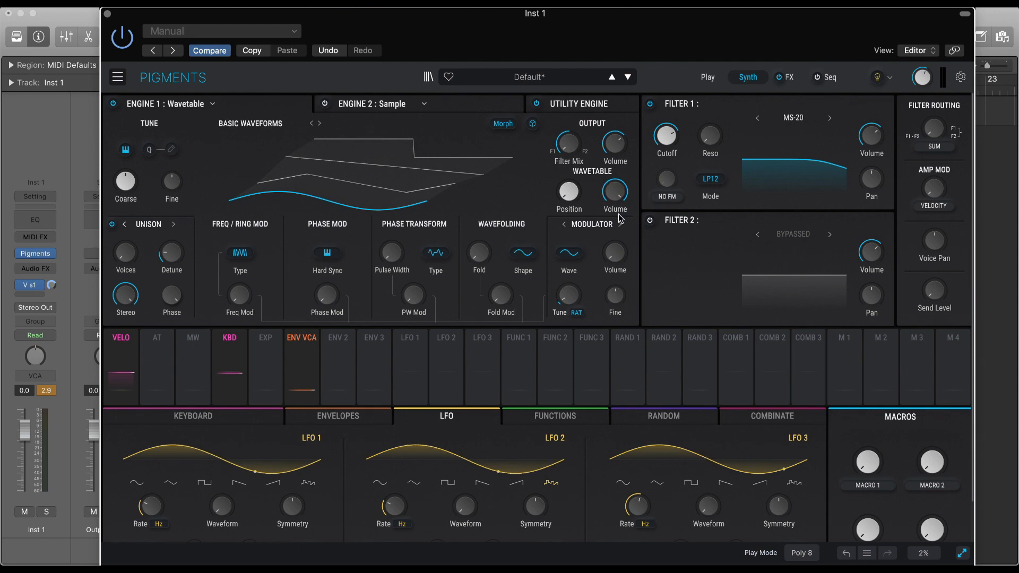
Assign LFO 1 to Engine 1's wavetable Position and adjust the modulation amount up and back down.
{"action": "left_click", "coordinate": [409, 338]}
{"action": "left_click", "coordinate": [568, 192]}
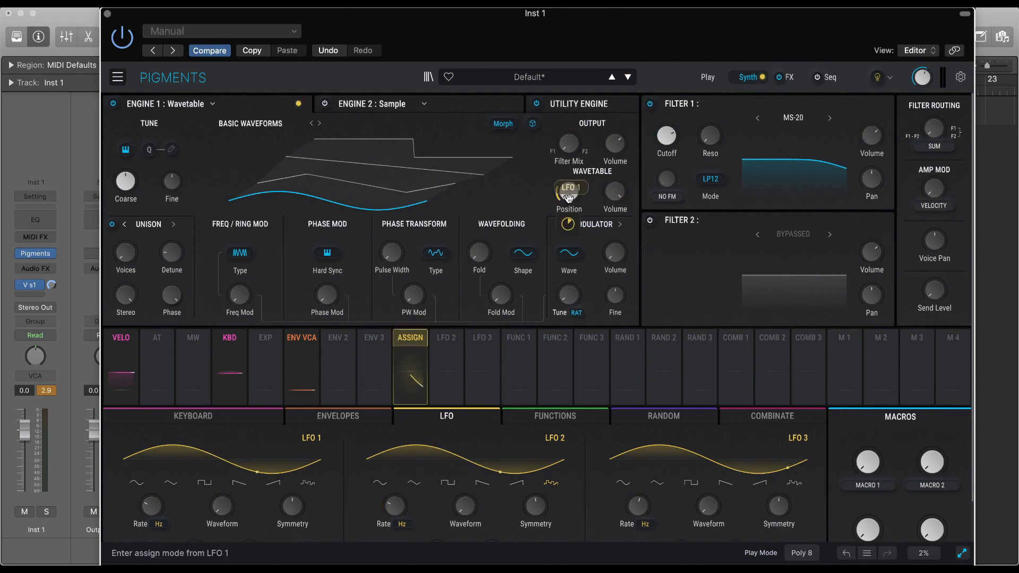
{"action": "left_click_drag", "start_coordinate": [569, 224], "coordinate": [569, 191]}
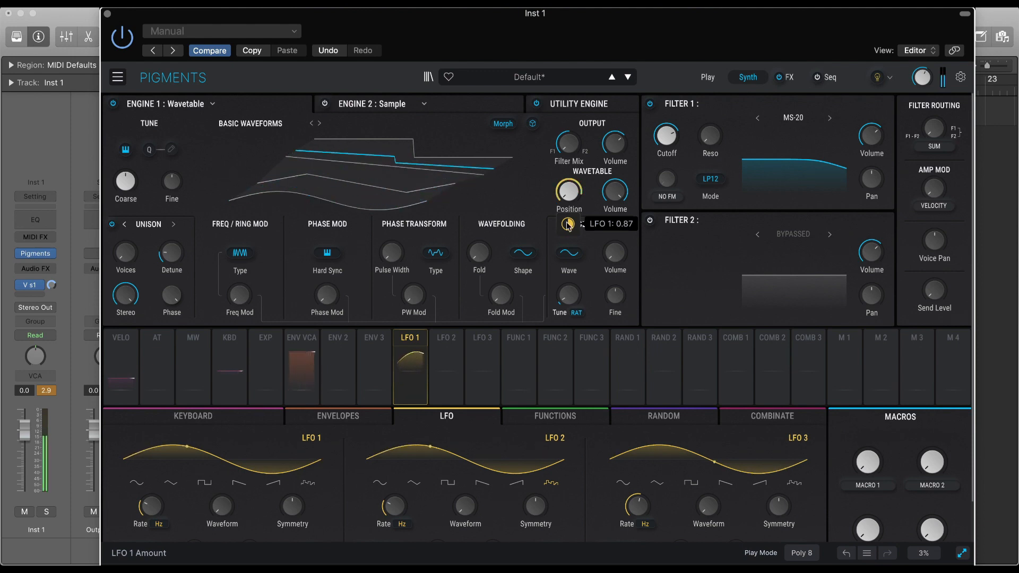
{"action": "left_click_drag", "start_coordinate": [569, 225], "coordinate": [568, 245]}
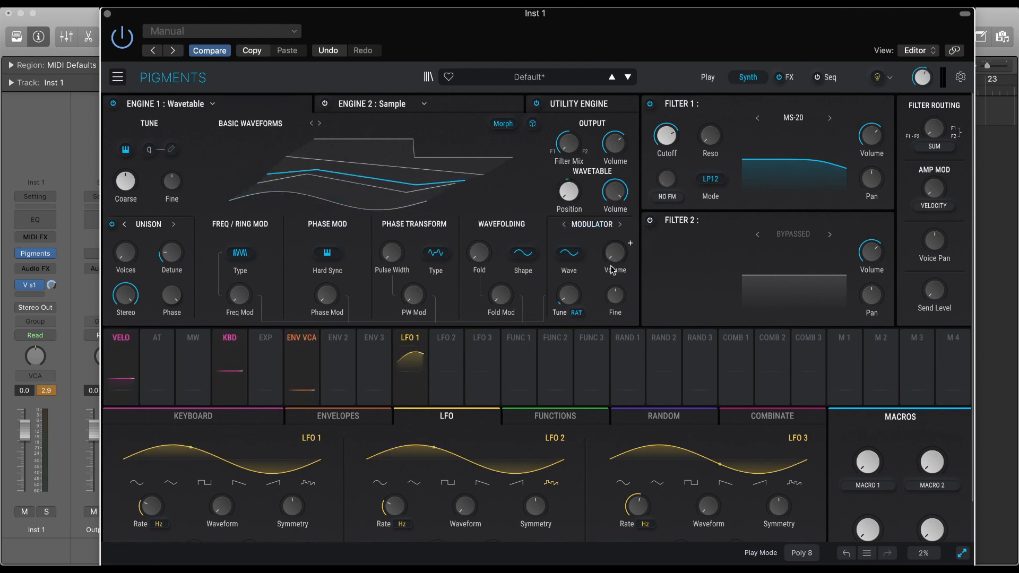
Try modulating Engine 1's modulator Volume with LFO 2, reset the amount to 0.00 and leave modulation editing.
{"action": "left_click", "coordinate": [631, 245]}
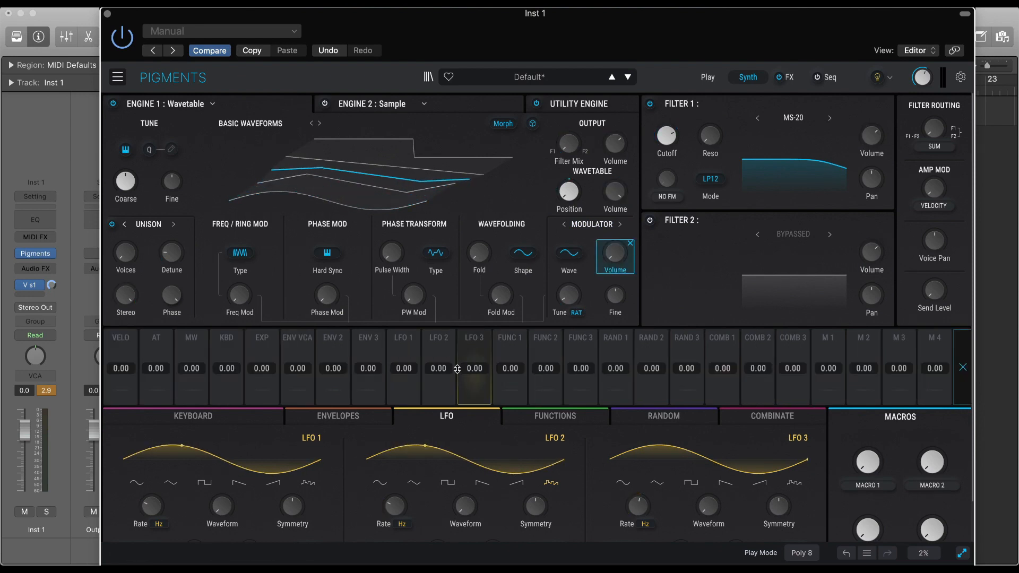
{"action": "left_click_drag", "start_coordinate": [439, 378], "coordinate": [438, 367]}
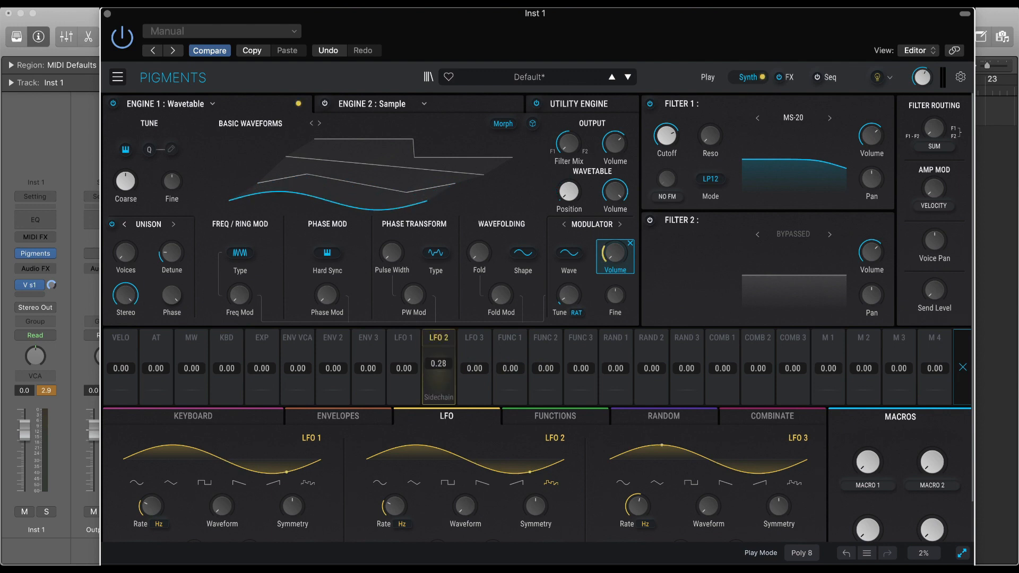
{"action": "double_click", "coordinate": [439, 364]}
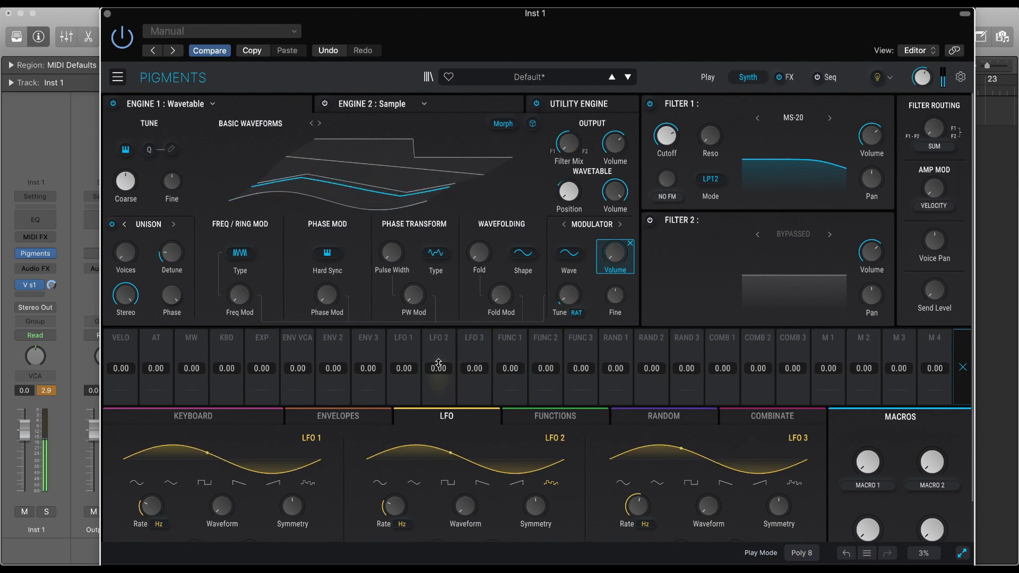
{"action": "left_click", "coordinate": [632, 226]}
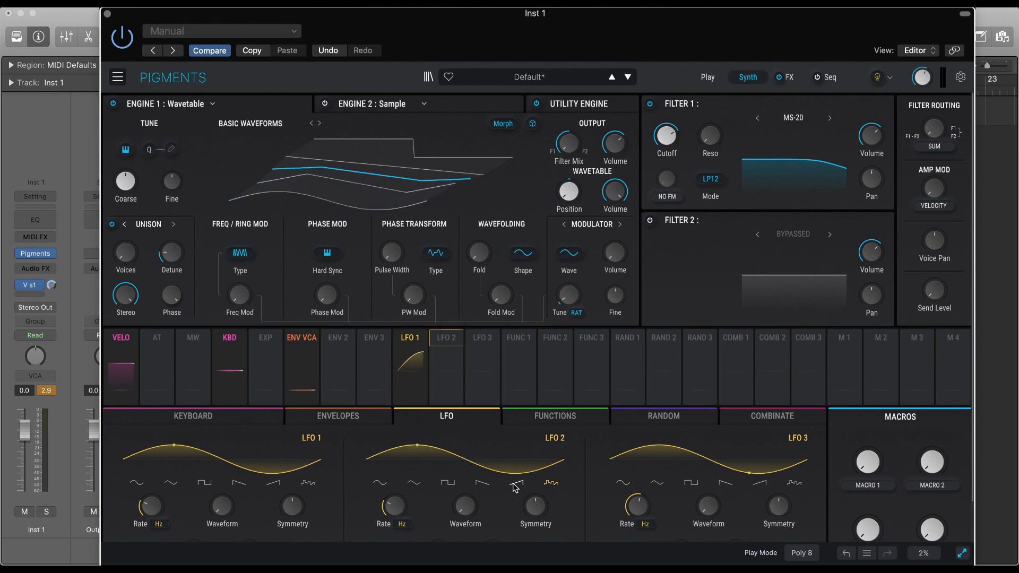
{"action": "mouse_move", "coordinate": [578, 191]}
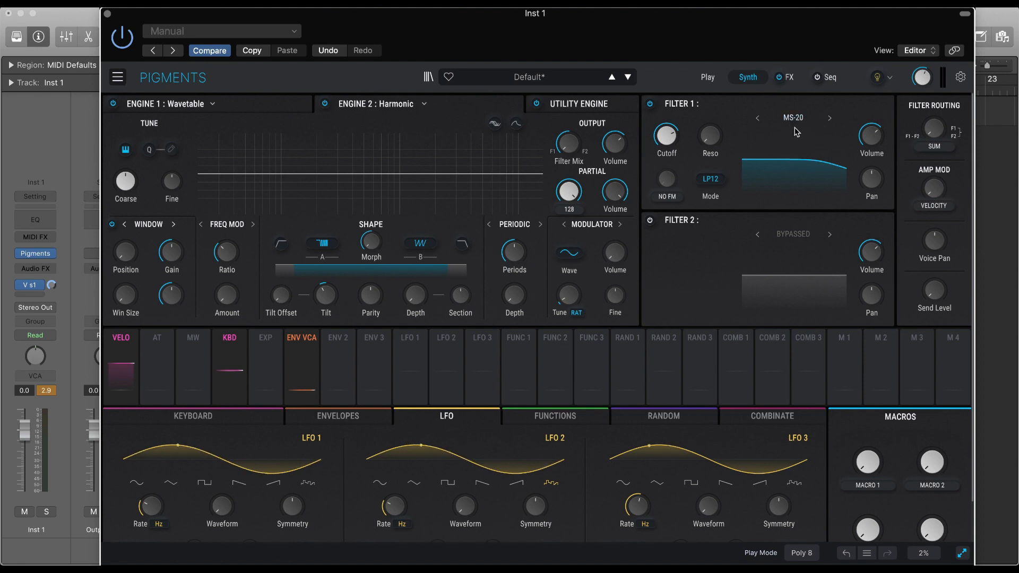
Add a Shimmer effect to the empty third slot of FX A.
{"action": "left_click", "coordinate": [790, 78]}
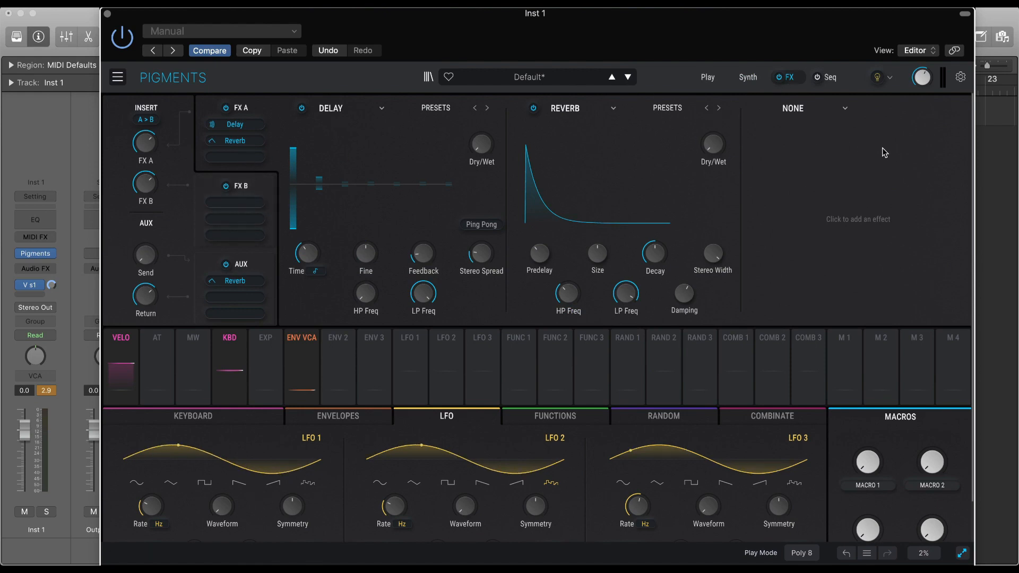
{"action": "left_click", "coordinate": [821, 108]}
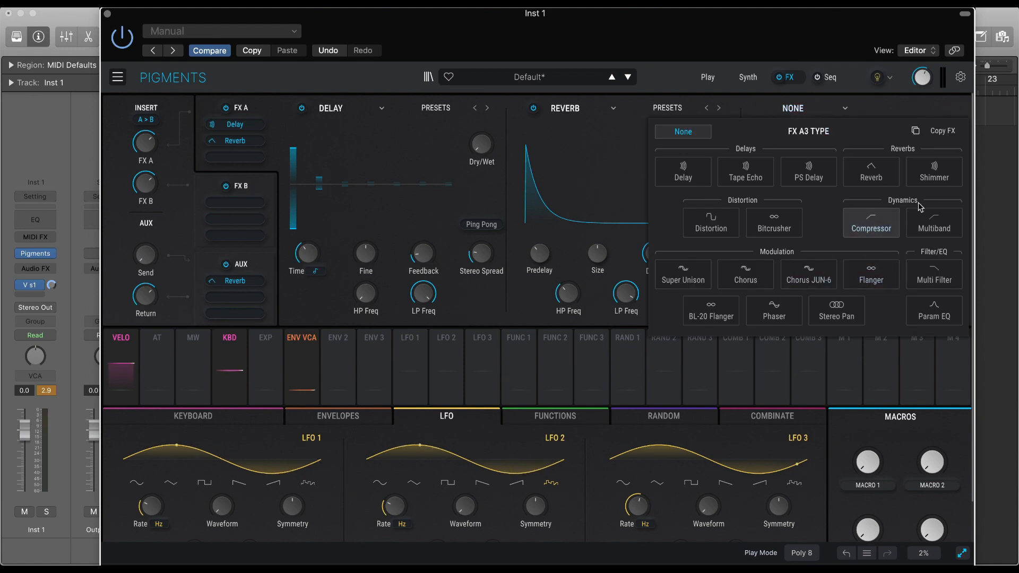
{"action": "left_click", "coordinate": [935, 171]}
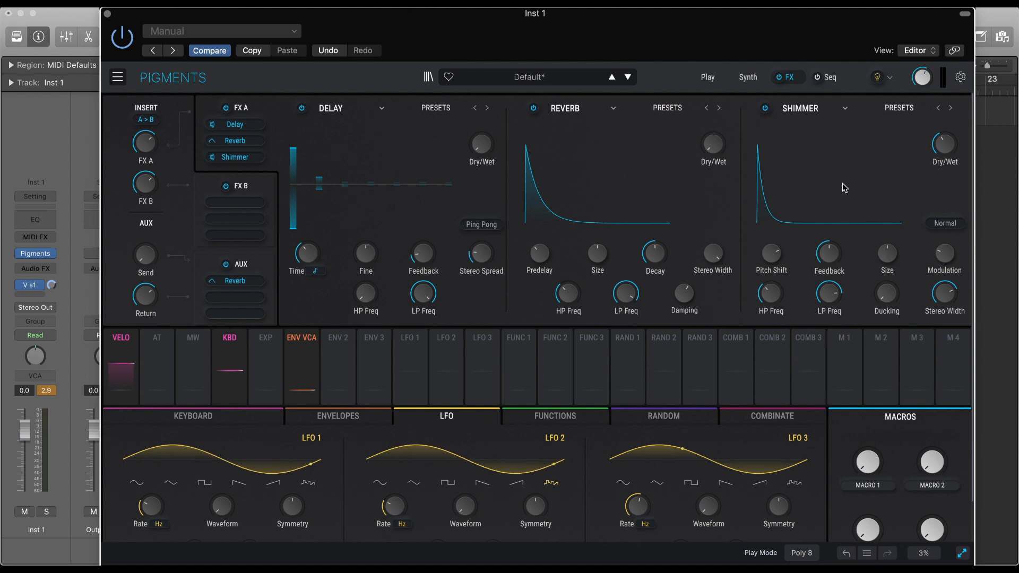
Vary the Shimmer effect's Pitch Shift and restore it to 12.00 semitones.
{"action": "mouse_move", "coordinate": [771, 253]}
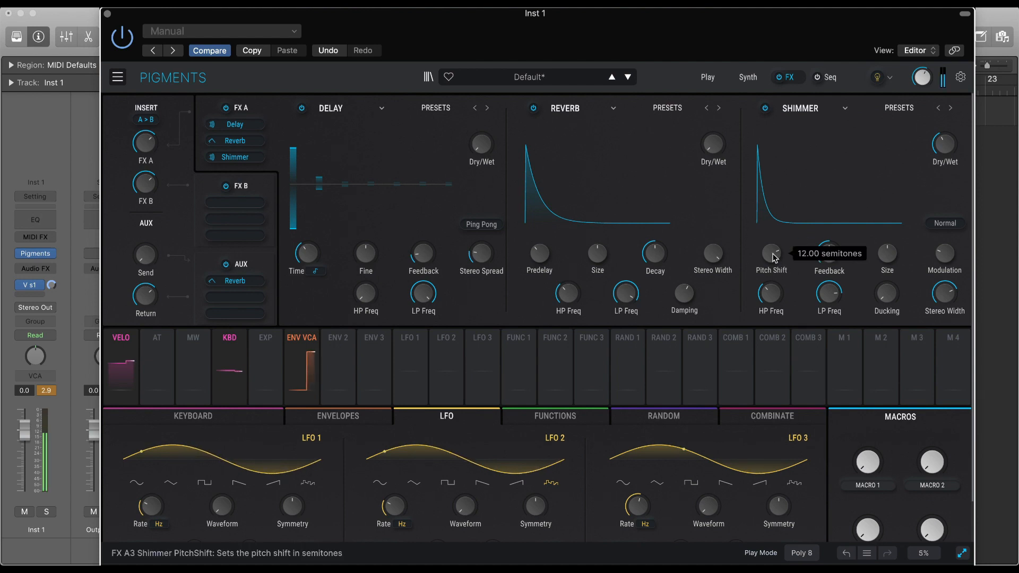
{"action": "mouse_move", "coordinate": [771, 254]}
{"action": "left_mouse_down"}
{"action": "mouse_move", "coordinate": [771, 279]}
{"action": "mouse_move", "coordinate": [771, 257]}
{"action": "left_mouse_up"}
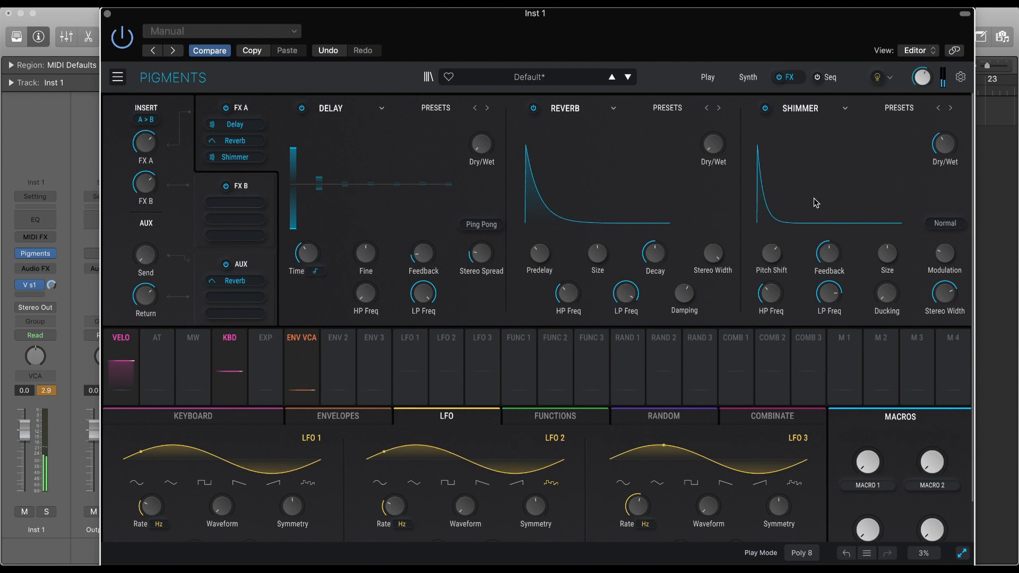
{"action": "double_click", "coordinate": [770, 257]}
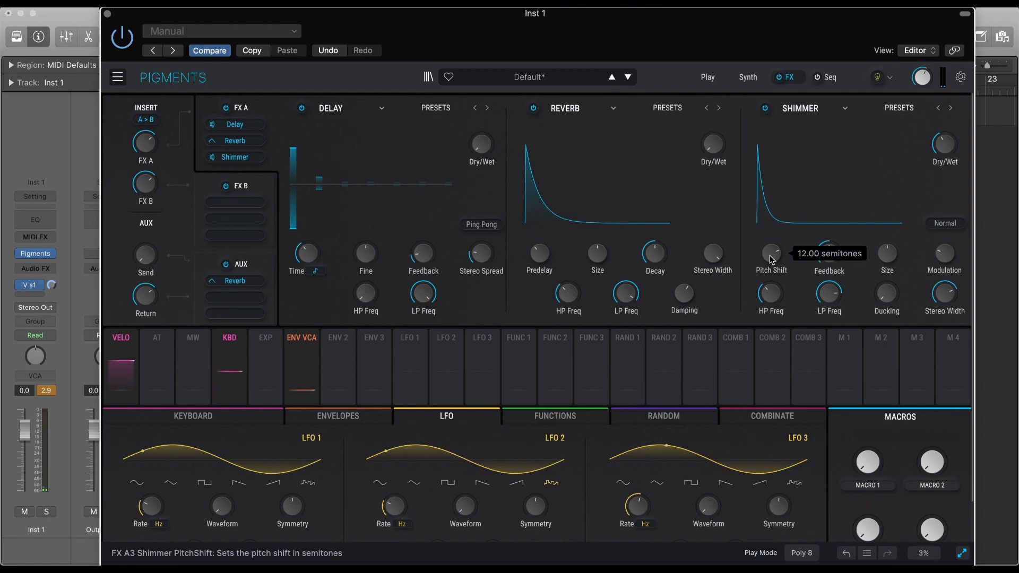
{"action": "mouse_move", "coordinate": [770, 258]}
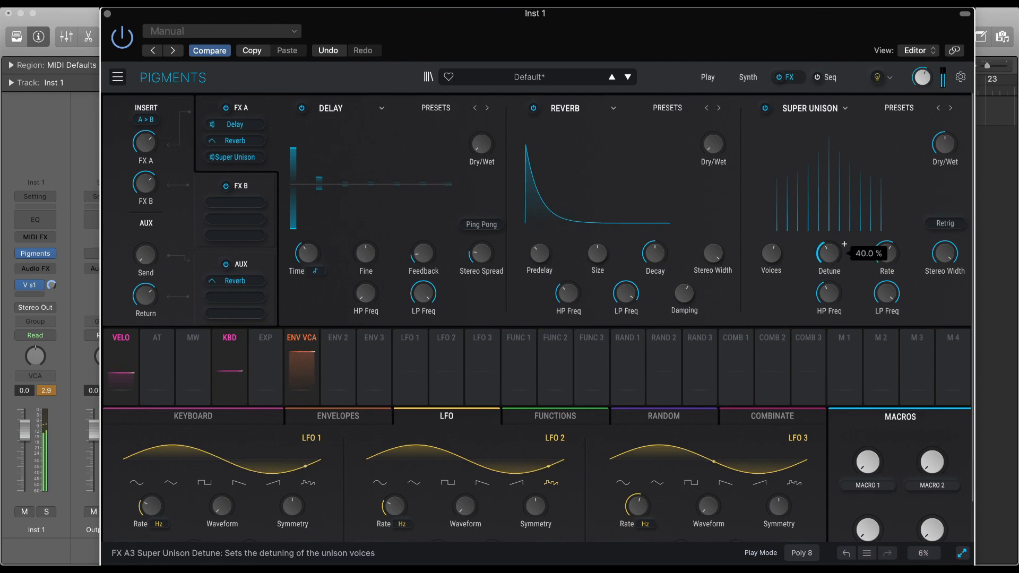
Lower the Detune amount of the Super Unison effect in FX A.
{"action": "mouse_move", "coordinate": [829, 253]}
{"action": "left_mouse_down"}
{"action": "mouse_move", "coordinate": [771, 247]}
{"action": "mouse_move", "coordinate": [771, 234]}
{"action": "left_mouse_up"}
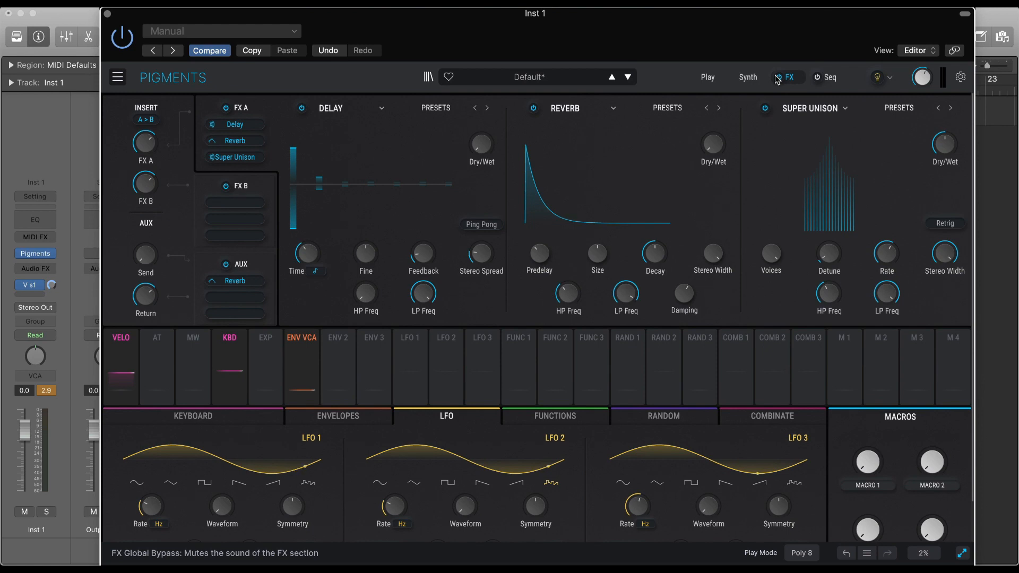
Switch on the sequencer and set its rate type to Triplets only.
{"action": "left_click", "coordinate": [831, 77]}
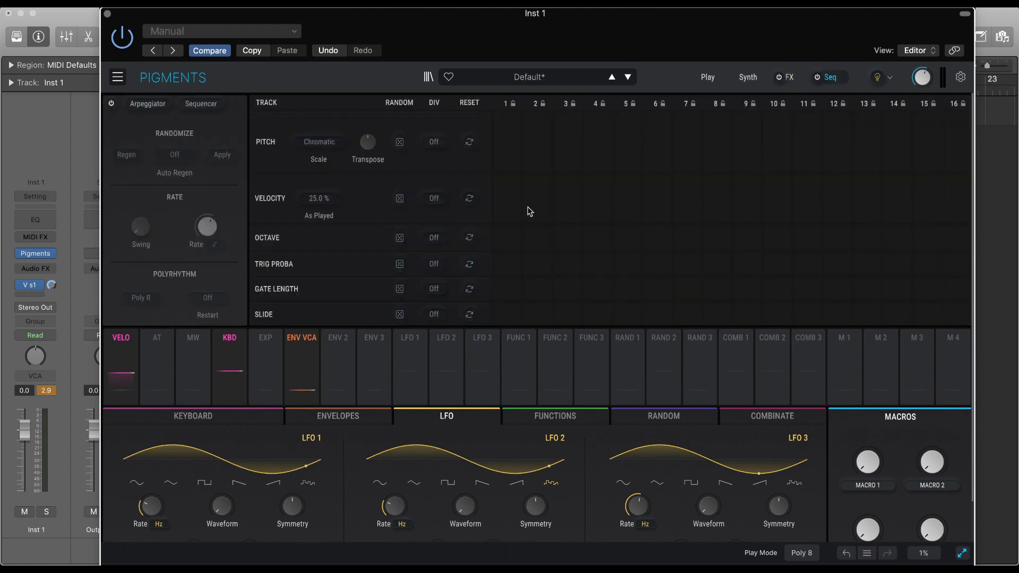
{"action": "left_click", "coordinate": [818, 77]}
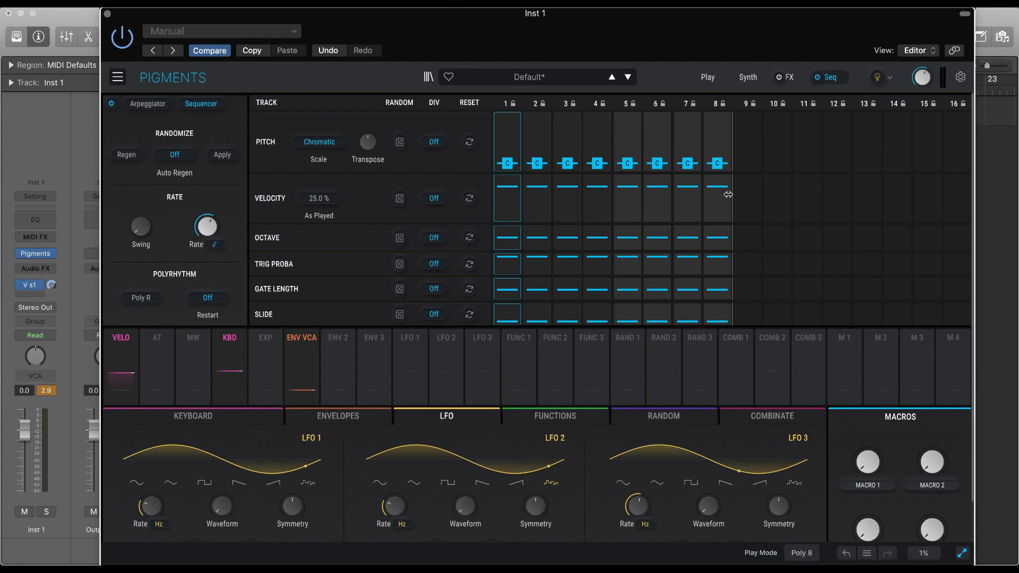
{"action": "left_click", "coordinate": [215, 245]}
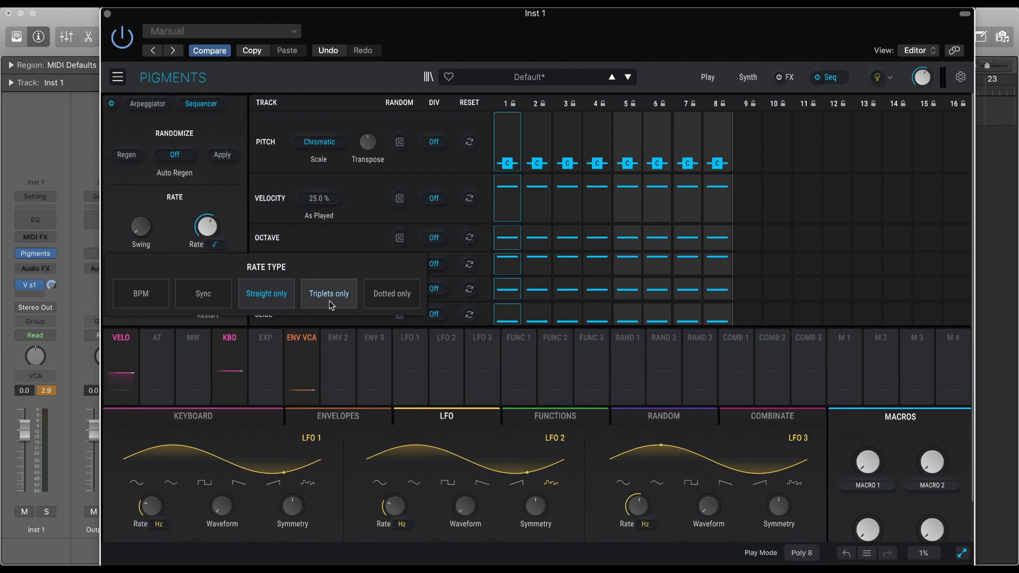
{"action": "left_click", "coordinate": [329, 295]}
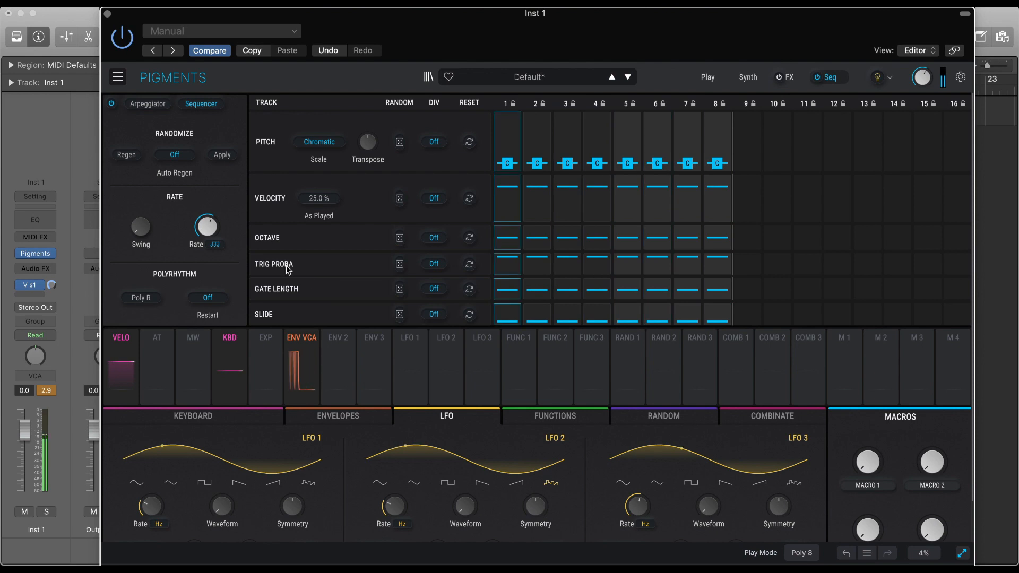
Change the sequencer's rate type to Dotted only and switch the sequencer off.
{"action": "mouse_move", "coordinate": [220, 222]}
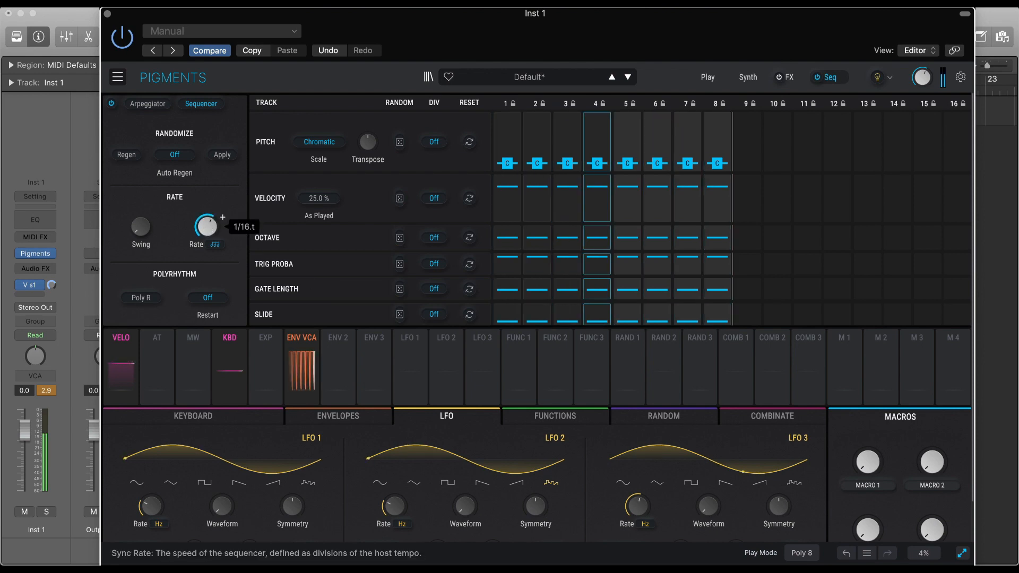
{"action": "left_click", "coordinate": [216, 245]}
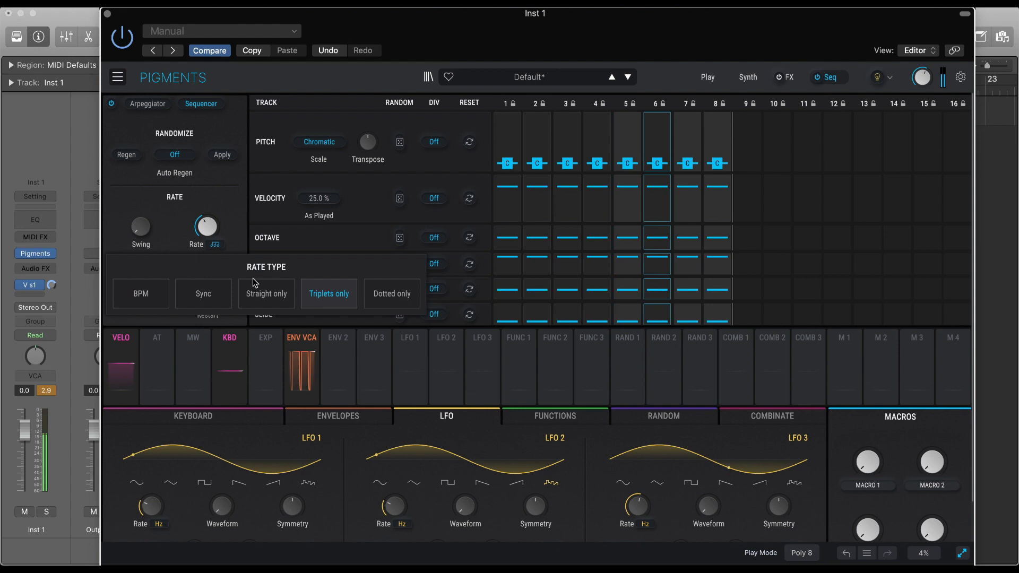
{"action": "left_click", "coordinate": [394, 295]}
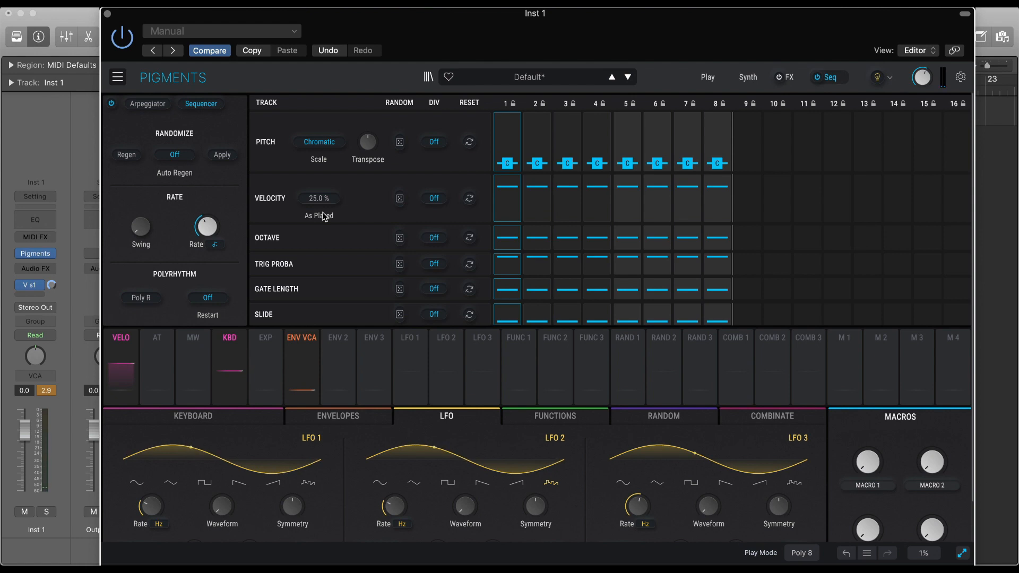
{"action": "mouse_move", "coordinate": [203, 229]}
{"action": "left_click", "coordinate": [818, 78]}
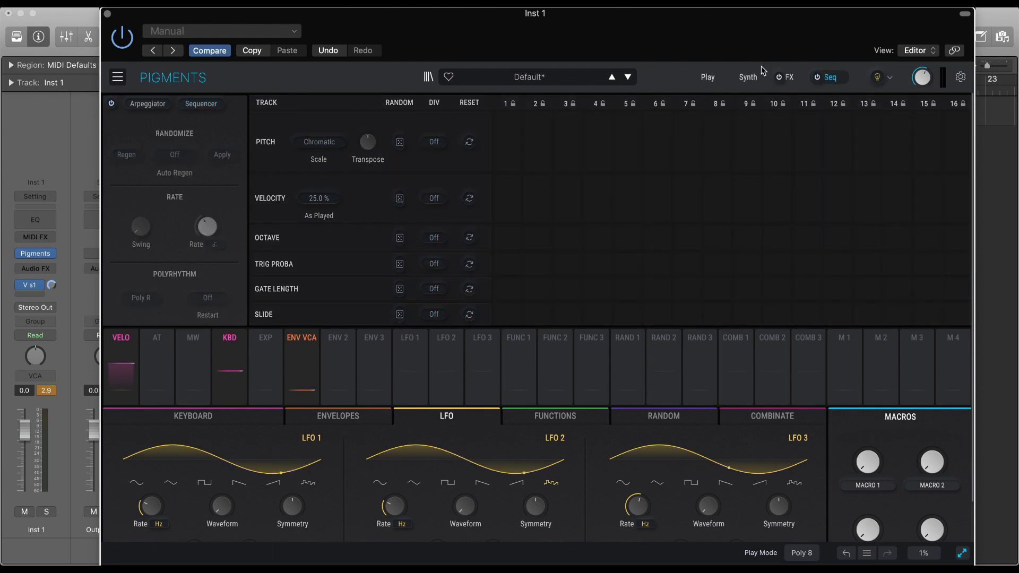
Raise Engine 1's wavetable Position in the Synth view and switch on the Harmonic engine in Engine 2.
{"action": "left_click", "coordinate": [754, 79]}
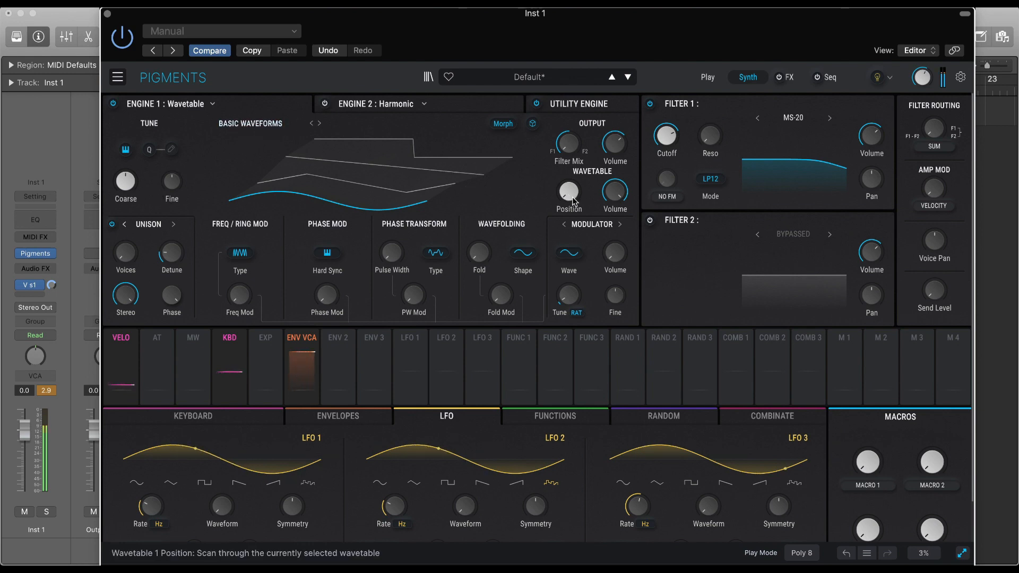
{"action": "left_click_drag", "start_coordinate": [573, 196], "coordinate": [584, 182]}
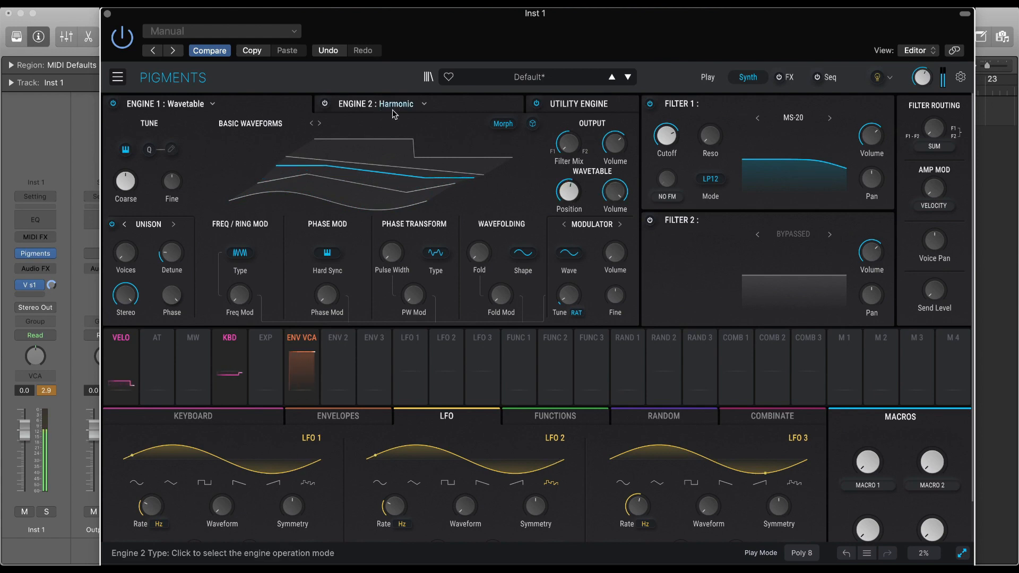
{"action": "left_click", "coordinate": [460, 105]}
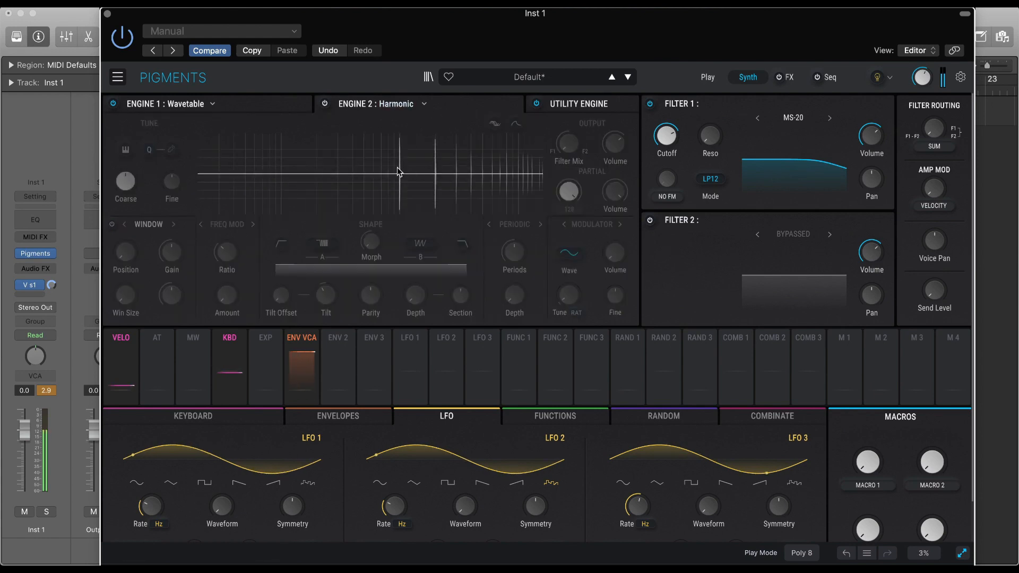
{"action": "left_click", "coordinate": [324, 104]}
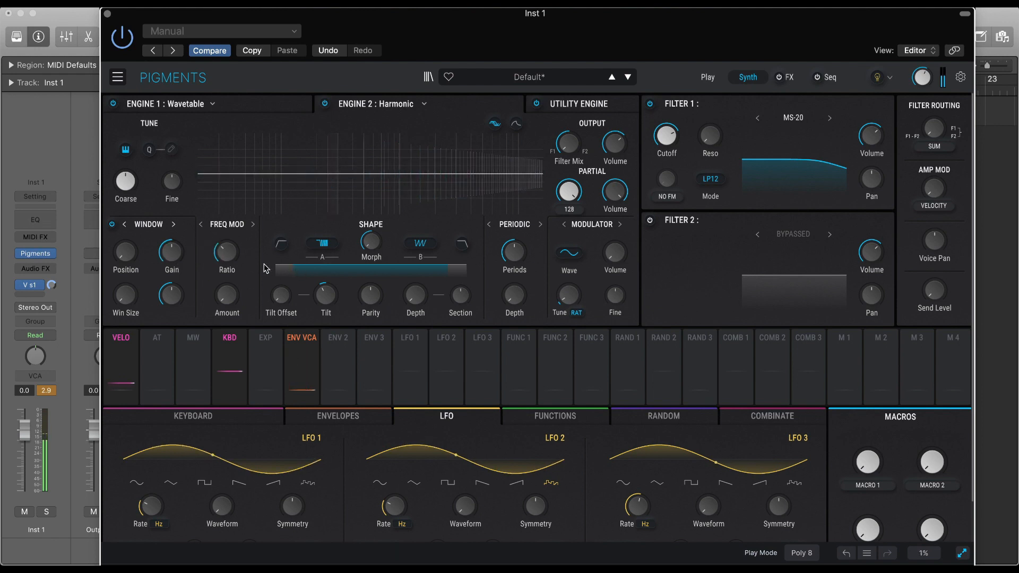
{"action": "left_click", "coordinate": [227, 253]}
{"action": "mouse_move", "coordinate": [228, 254]}
{"action": "left_mouse_down"}
{"action": "mouse_move", "coordinate": [227, 237]}
{"action": "mouse_move", "coordinate": [227, 254]}
{"action": "left_mouse_up"}
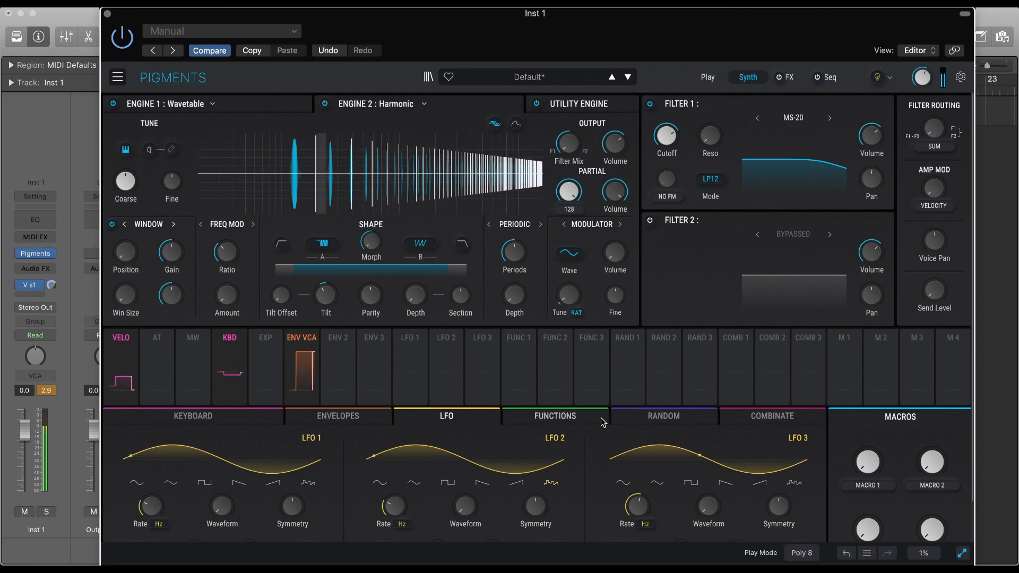
Set the retrigger source of Random 1's Turing generator to Free Running.
{"action": "left_click", "coordinate": [663, 416]}
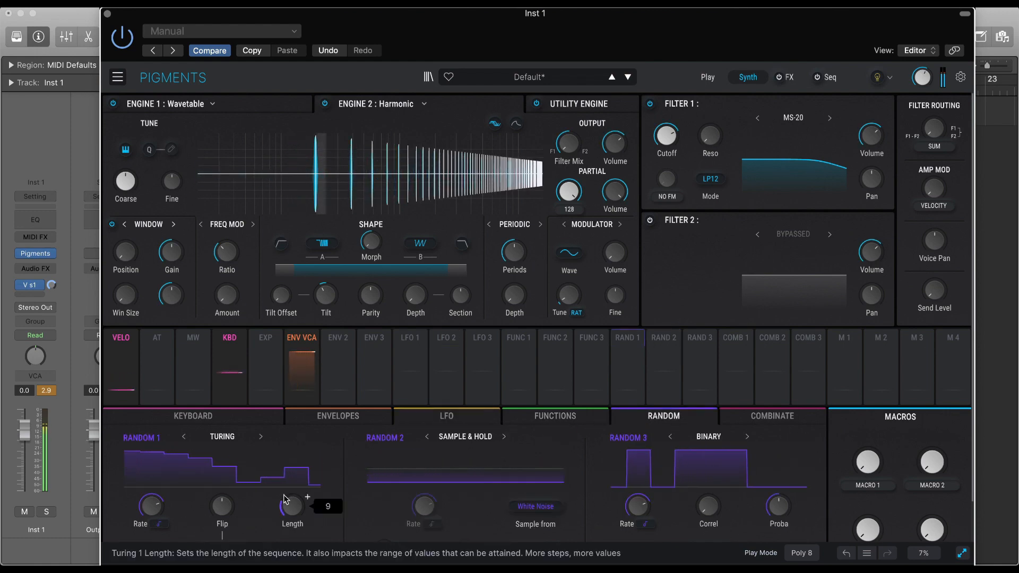
{"action": "scroll", "coordinate": [316, 501], "scroll_direction": "down", "scroll_amount": 2}
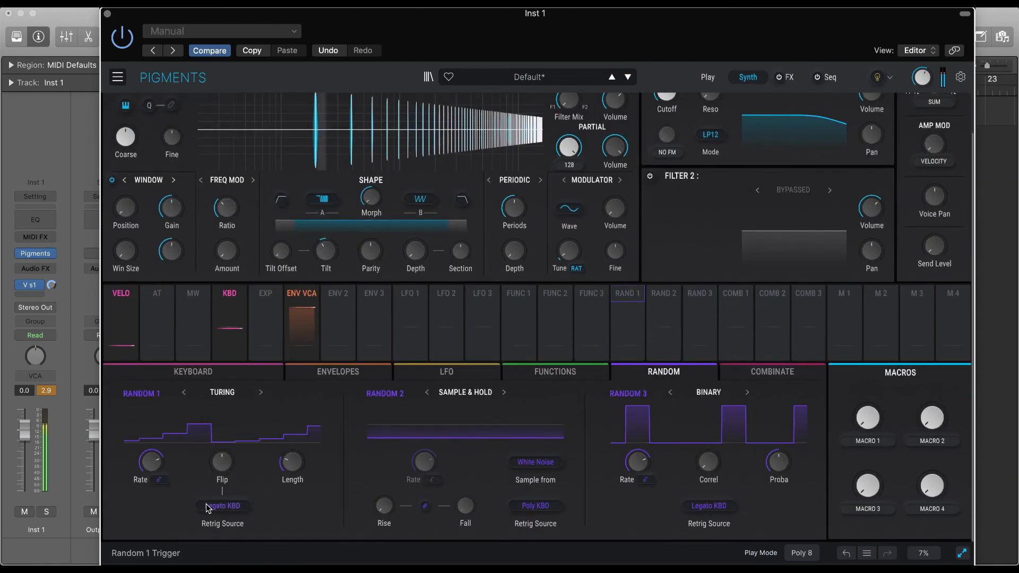
{"action": "left_click", "coordinate": [228, 506]}
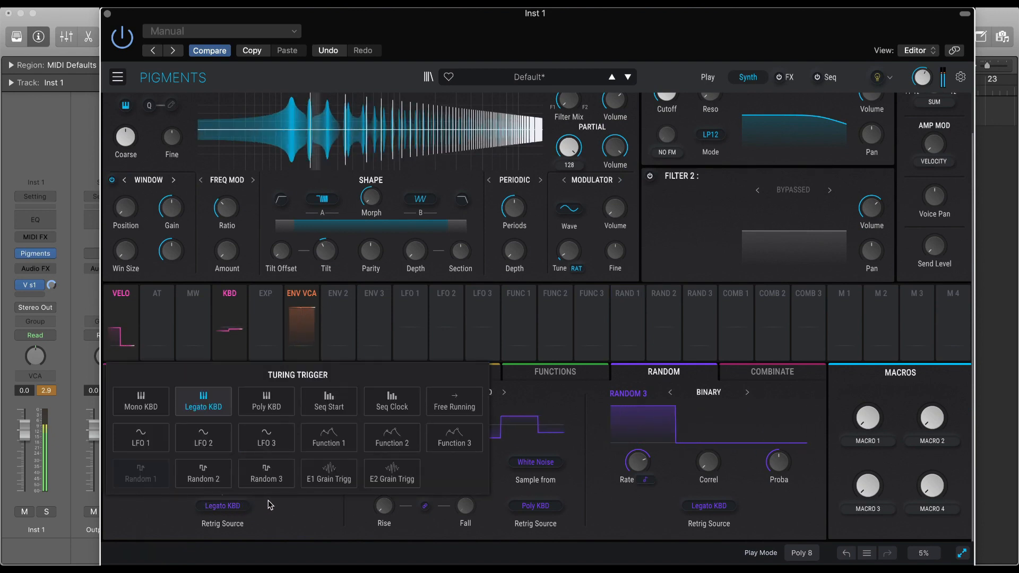
{"action": "left_click", "coordinate": [454, 406]}
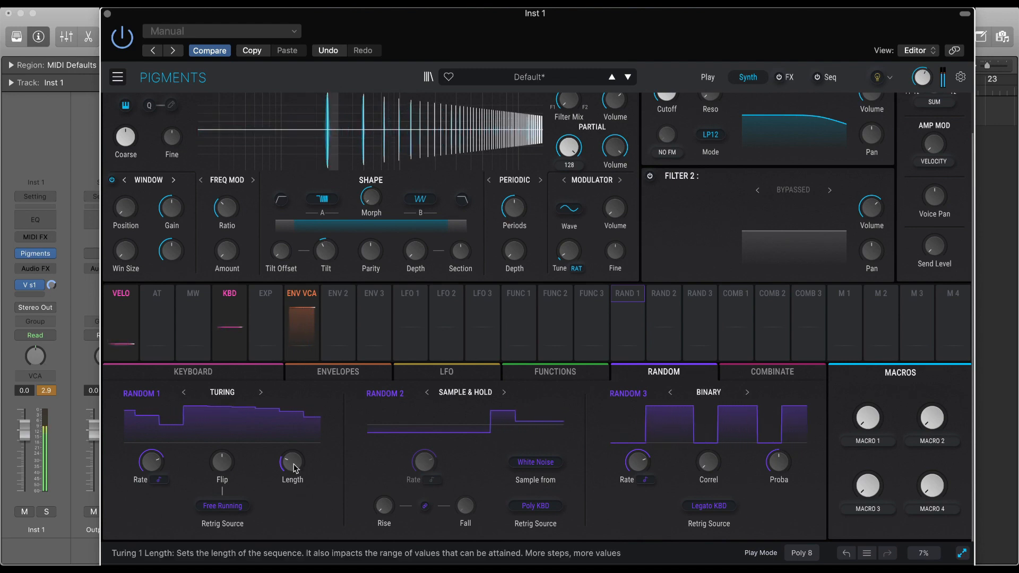
Raise the Length of Random 1's Turing sequence, and try a lower Flip probability before resetting it to 50%.
{"action": "left_click_drag", "start_coordinate": [292, 464], "coordinate": [292, 432]}
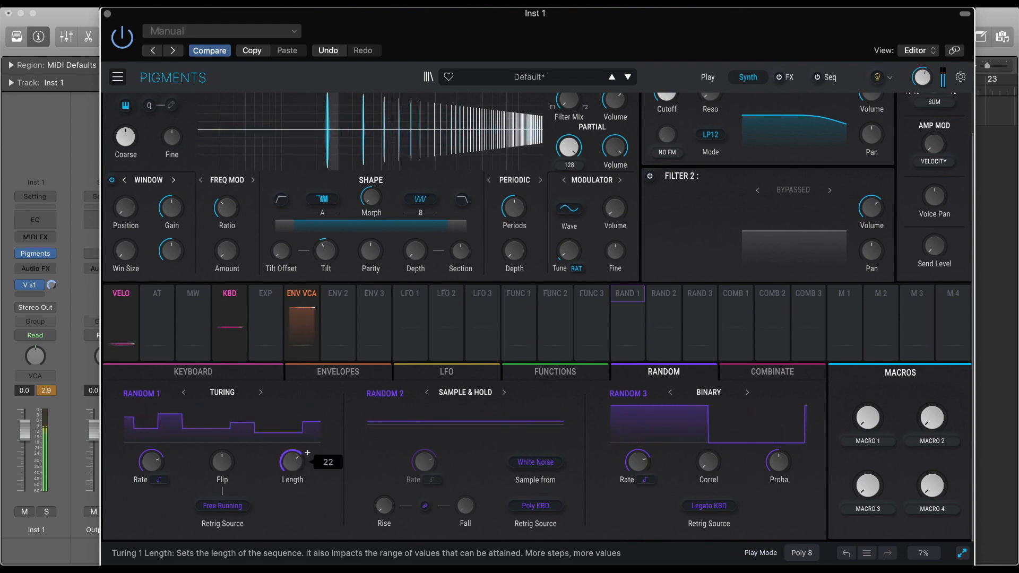
{"action": "left_click_drag", "start_coordinate": [218, 461], "coordinate": [218, 495]}
{"action": "double_click", "coordinate": [219, 464]}
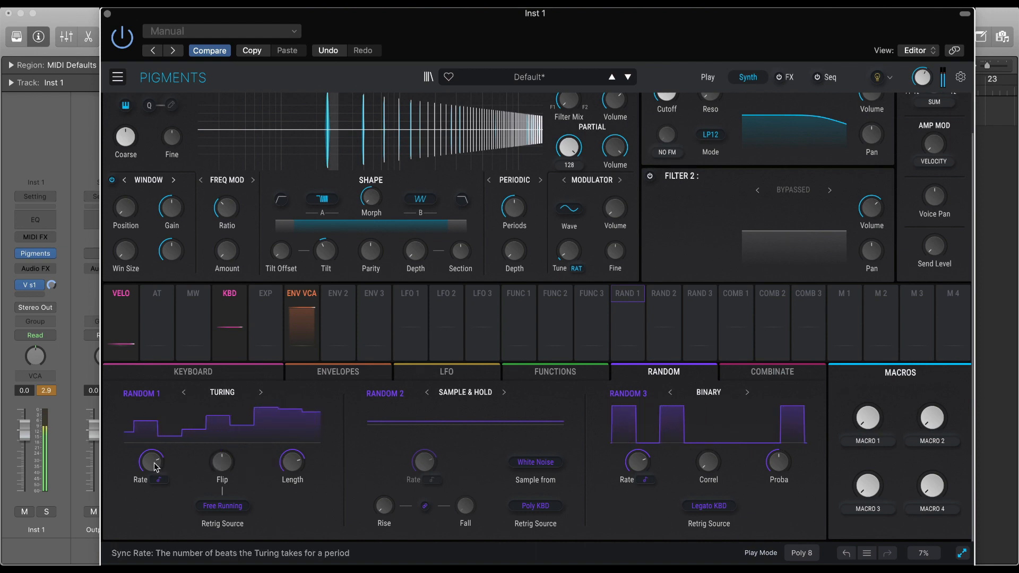
Change Random 1's Turing rate type to Hertz and adjust its Rate.
{"action": "left_click", "coordinate": [159, 480]}
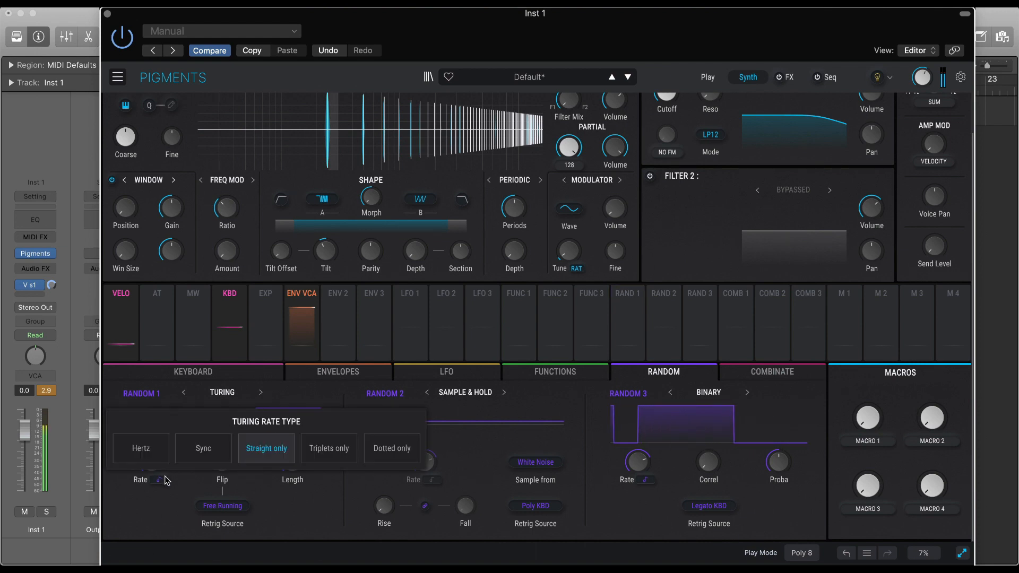
{"action": "left_click", "coordinate": [163, 450]}
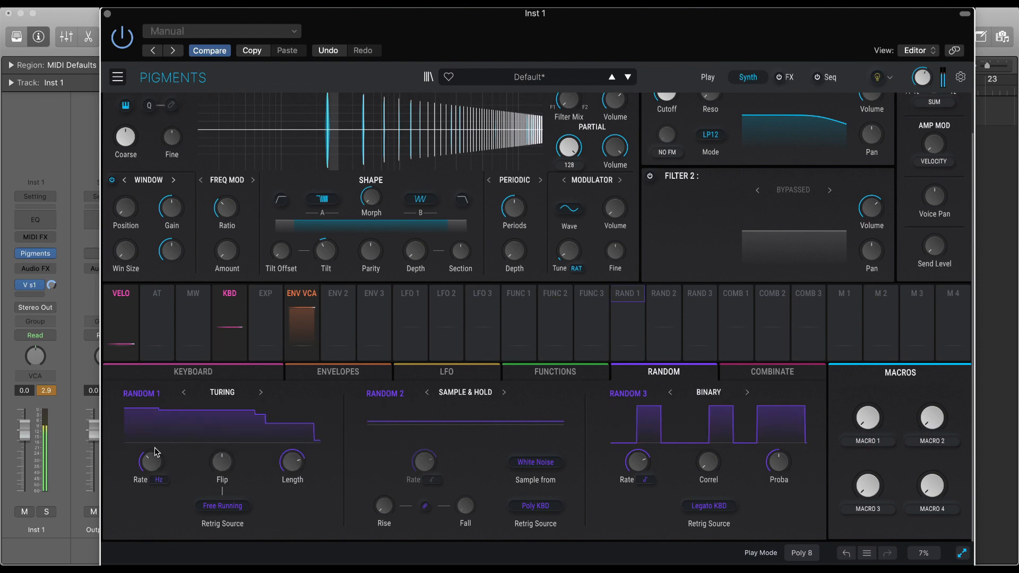
{"action": "scroll", "coordinate": [166, 453], "scroll_direction": "up", "scroll_amount": 10}
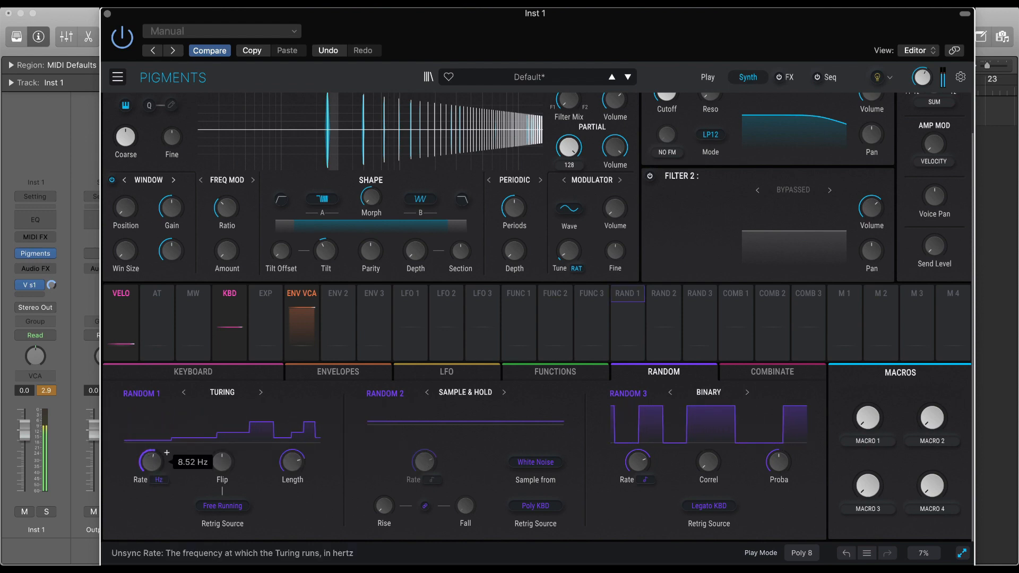
{"action": "scroll", "coordinate": [153, 465], "scroll_direction": "down", "scroll_amount": 10}
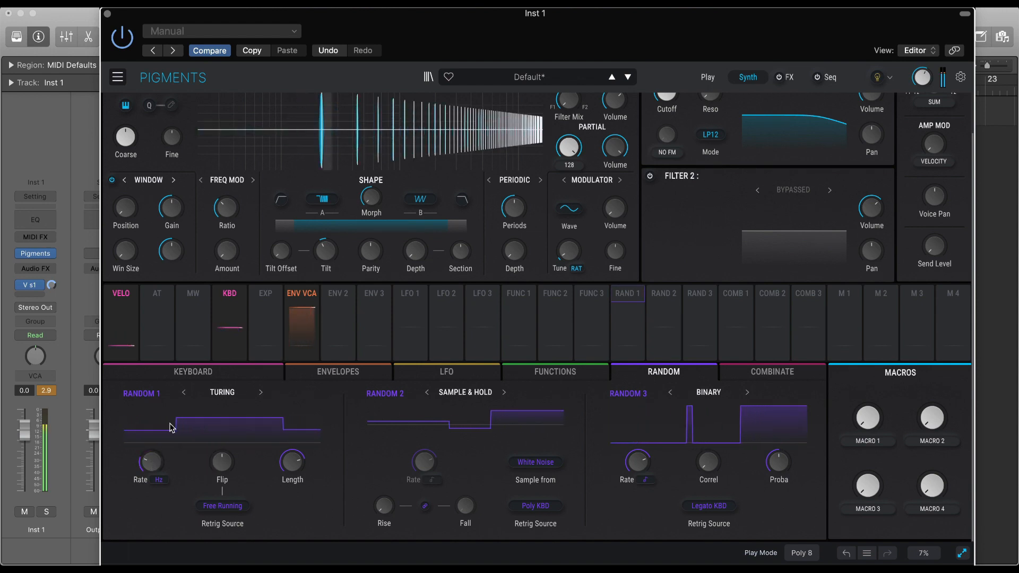
{"action": "scroll", "coordinate": [167, 452], "scroll_direction": "up", "scroll_amount": 5}
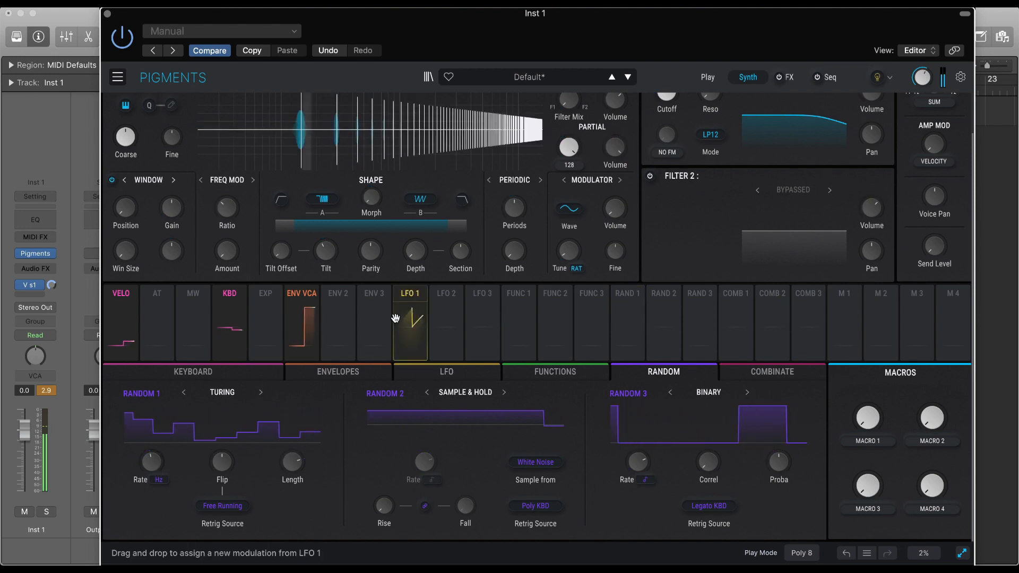
Assign LFO 1 to modulate the Freq Mod Ratio of the Harmonic engine and raise the modulation amount.
{"action": "mouse_move", "coordinate": [420, 289]}
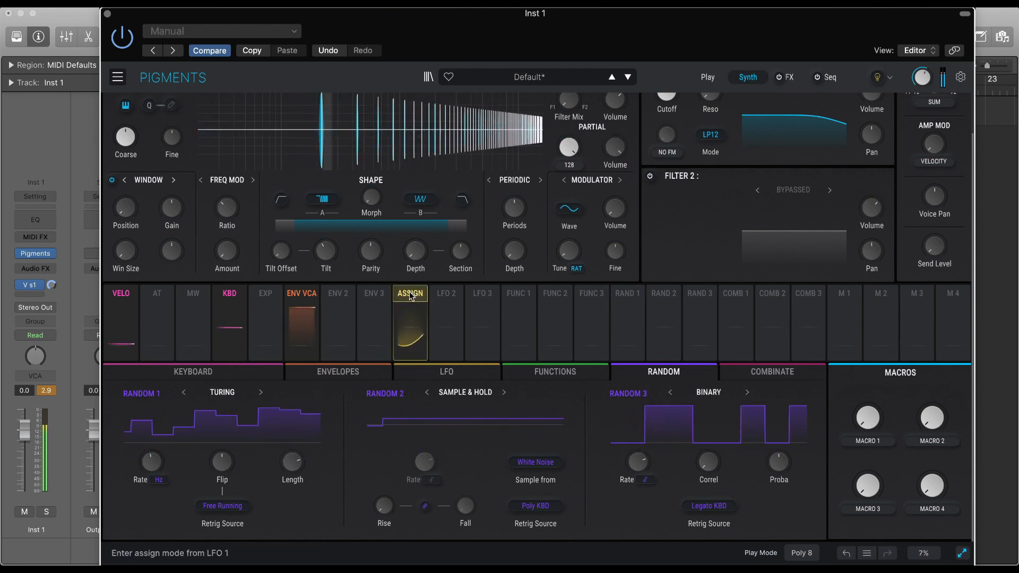
{"action": "left_click", "coordinate": [412, 297]}
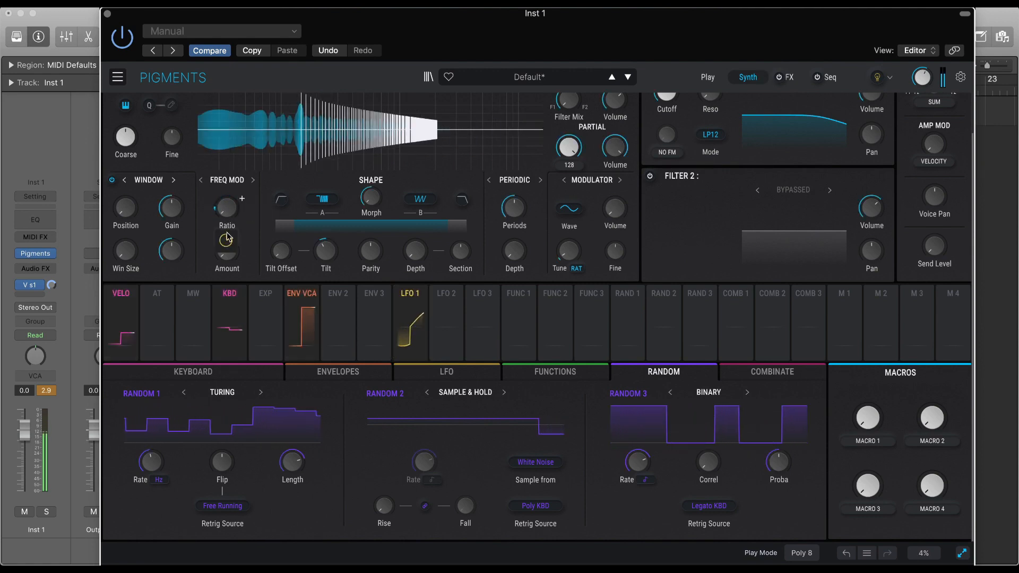
{"action": "left_click_drag", "start_coordinate": [227, 208], "coordinate": [226, 199]}
{"action": "left_click_drag", "start_coordinate": [226, 241], "coordinate": [227, 212]}
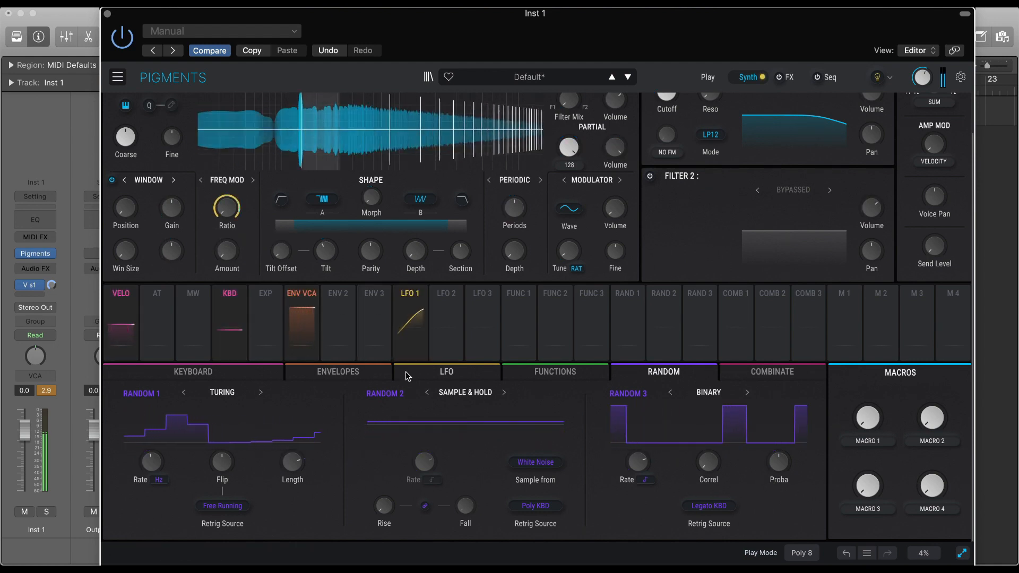
Lower LFO 1's Rate to 0.010 Hz and assign Random 1 to modulate that Rate by a small amount.
{"action": "left_click", "coordinate": [429, 374]}
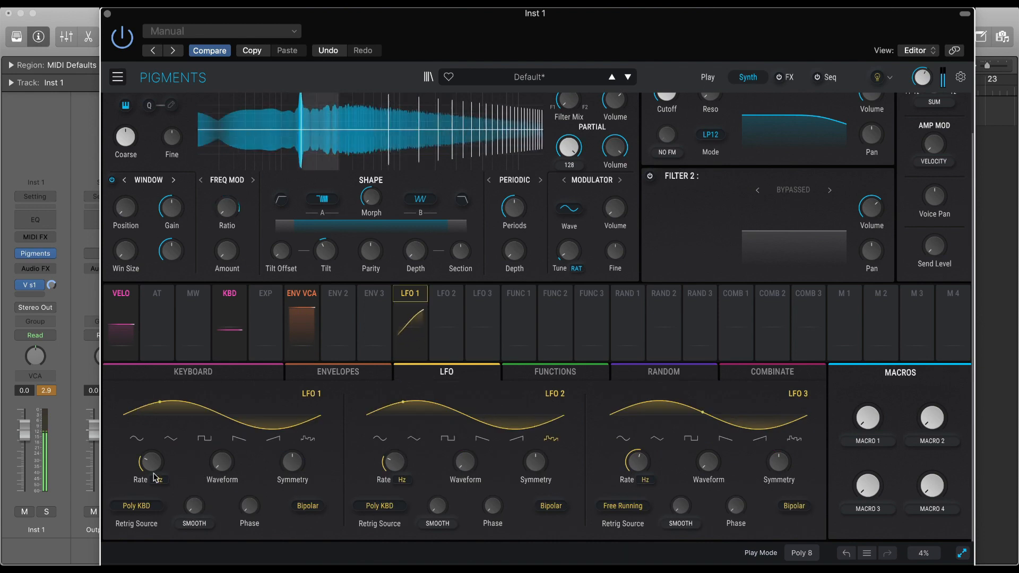
{"action": "mouse_move", "coordinate": [166, 453]}
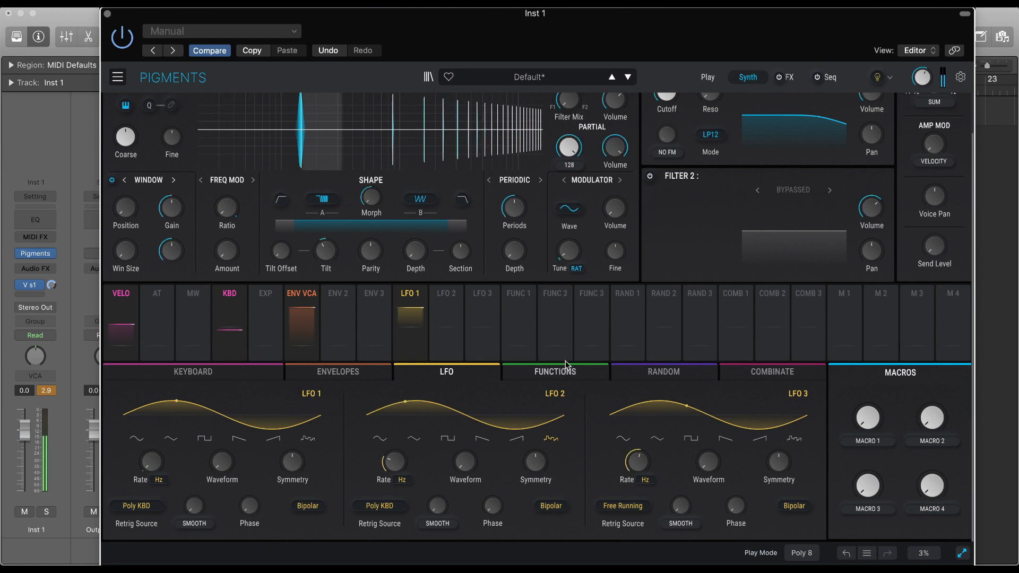
{"action": "mouse_move", "coordinate": [594, 290]}
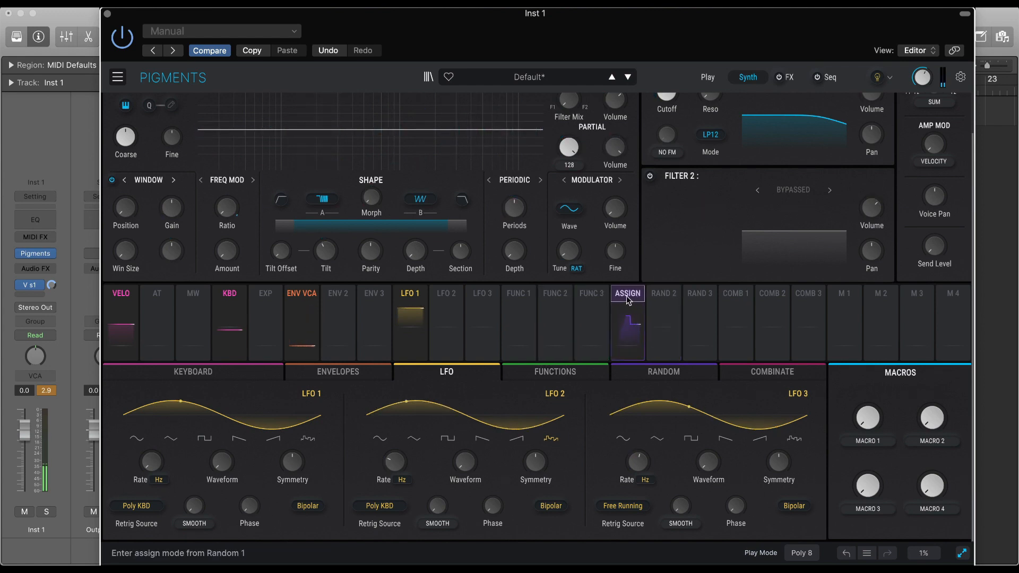
{"action": "mouse_move", "coordinate": [637, 297]}
{"action": "left_click_drag", "start_coordinate": [636, 299], "coordinate": [151, 460]}
{"action": "mouse_move", "coordinate": [154, 508]}
{"action": "left_click_drag", "start_coordinate": [153, 508], "coordinate": [153, 520]}
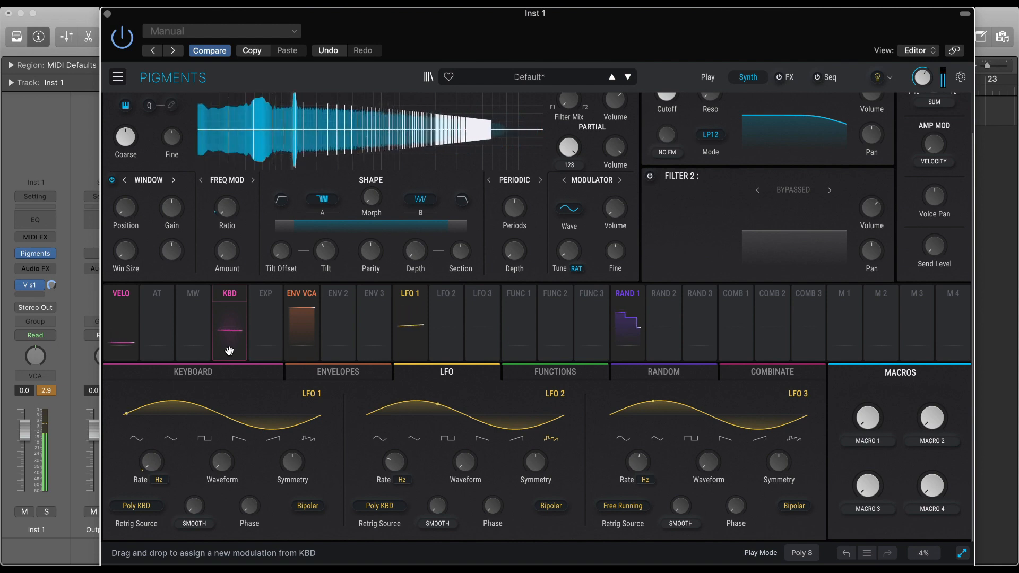
Set LFO 1's retrigger source to Free Running.
{"action": "mouse_move", "coordinate": [230, 348]}
{"action": "left_mouse_down"}
{"action": "mouse_move", "coordinate": [207, 360]}
{"action": "mouse_move", "coordinate": [207, 474]}
{"action": "left_mouse_up"}
{"action": "left_click", "coordinate": [137, 506]}
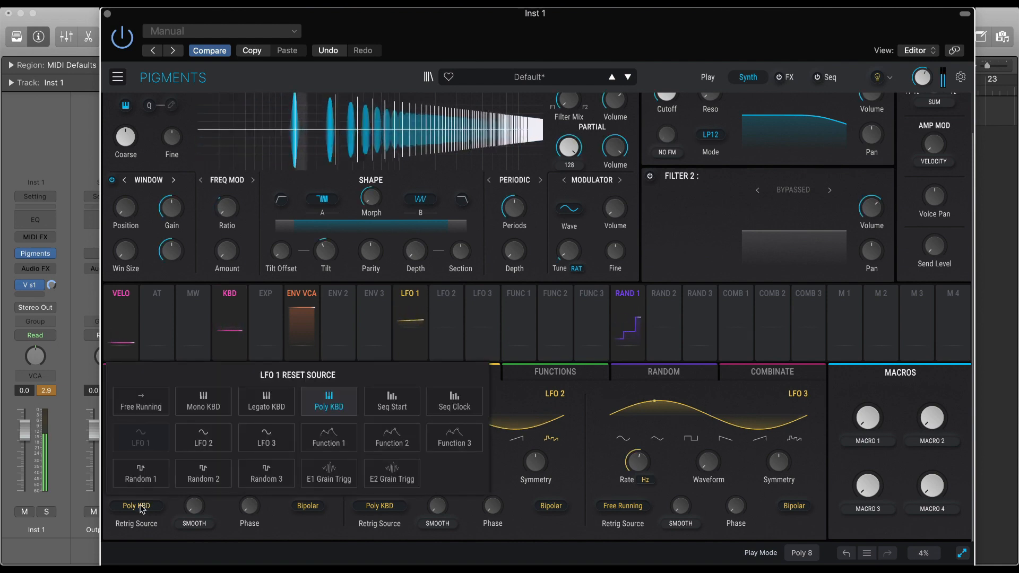
{"action": "left_click", "coordinate": [151, 406]}
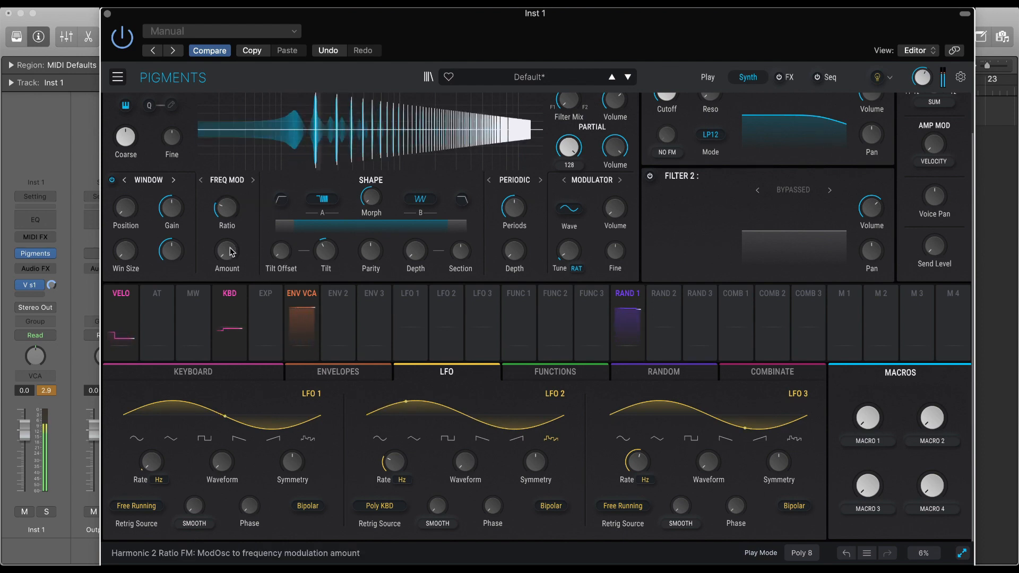
Assign LFO 1 to modulate the Freq Mod Amount of the Harmonic engine.
{"action": "left_click_drag", "start_coordinate": [242, 245], "coordinate": [242, 244]}
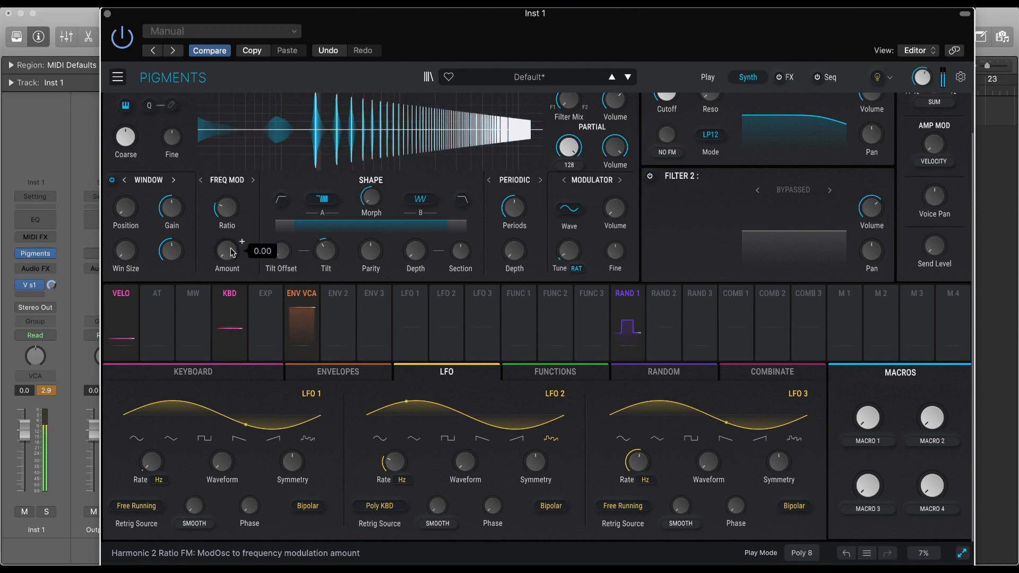
{"action": "left_click_drag", "start_coordinate": [406, 308], "coordinate": [227, 250]}
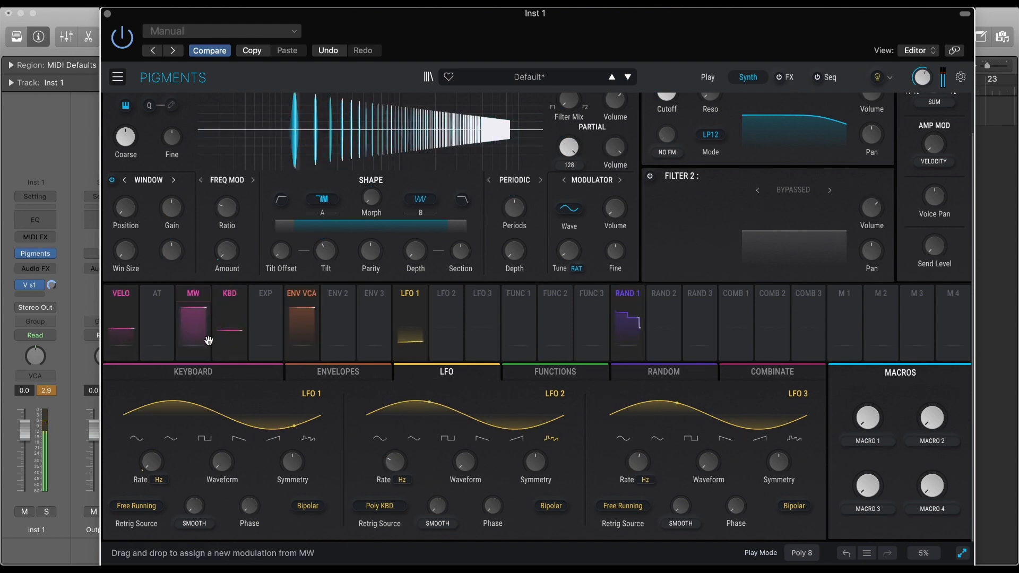
Raise the Random 1 modulation amount on LFO 1's Rate to 0.09.
{"action": "mouse_move", "coordinate": [145, 468]}
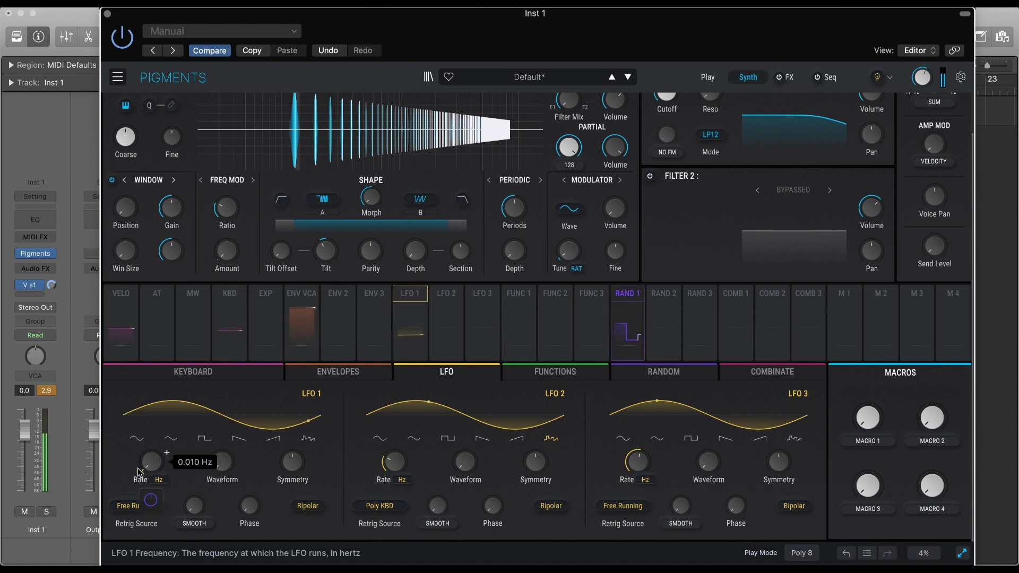
{"action": "mouse_move", "coordinate": [151, 500]}
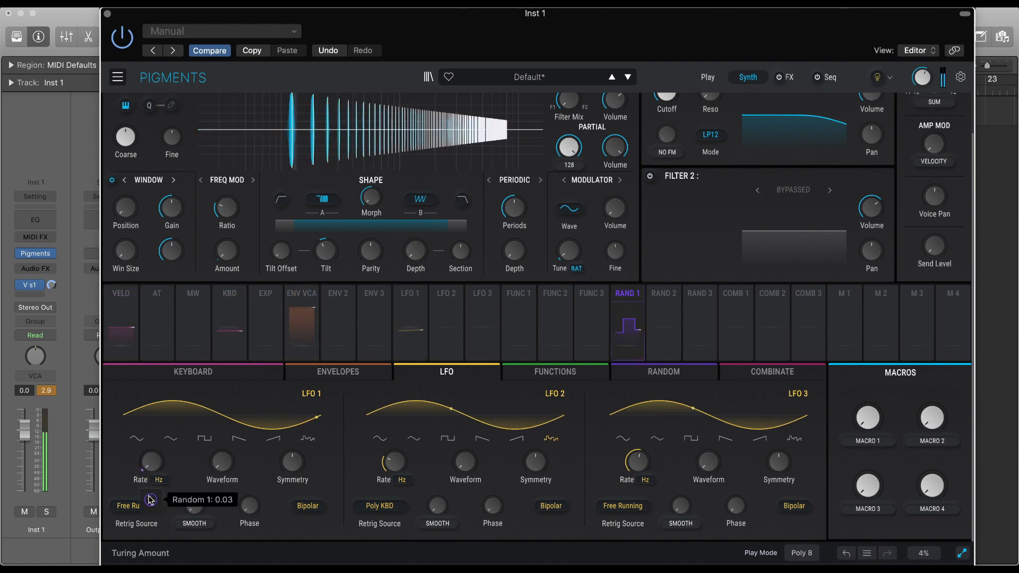
{"action": "left_click_drag", "start_coordinate": [151, 500], "coordinate": [151, 498]}
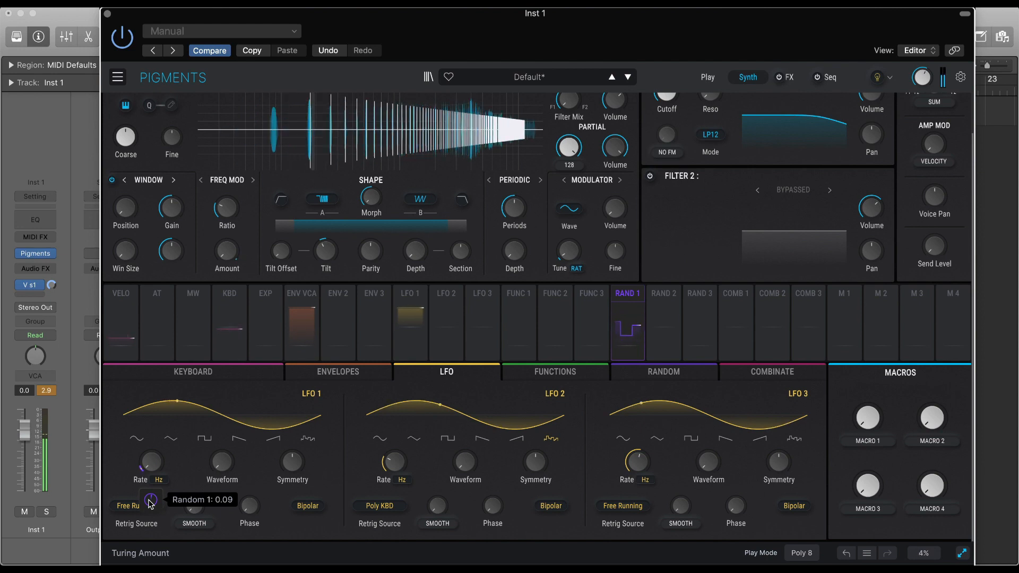
Turn the Harmonic engine's Filter Mix fully toward Filter 2 and switch Filter 2 on.
{"action": "scroll", "coordinate": [303, 339], "scroll_direction": "up", "scroll_amount": 2}
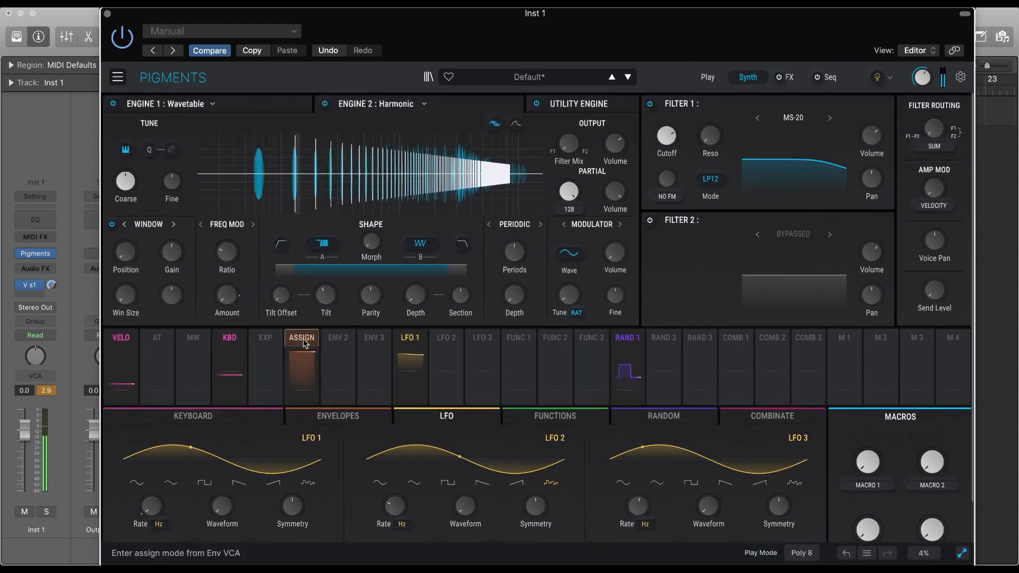
{"action": "left_click", "coordinate": [302, 340]}
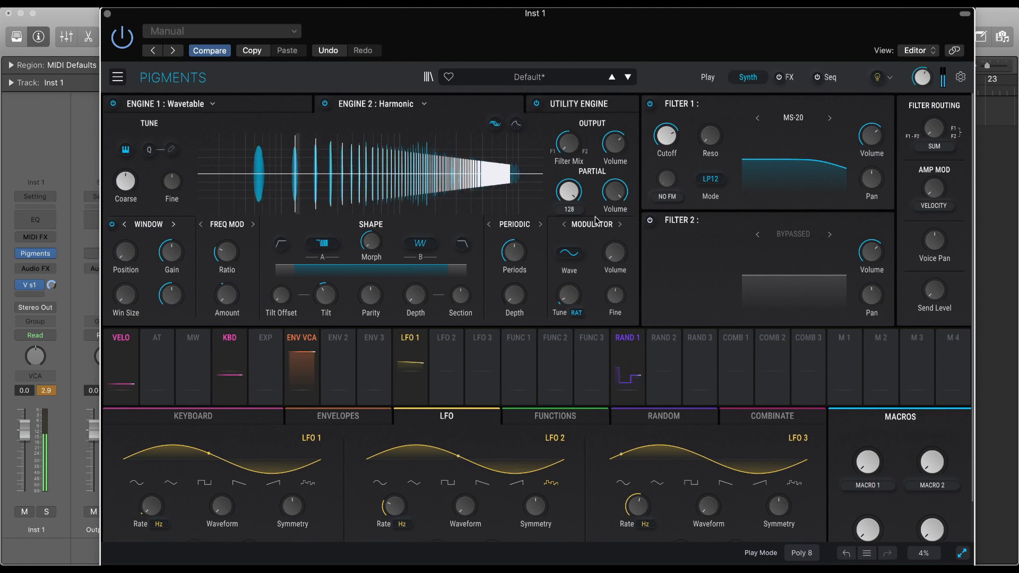
{"action": "left_click_drag", "start_coordinate": [570, 149], "coordinate": [572, 77]}
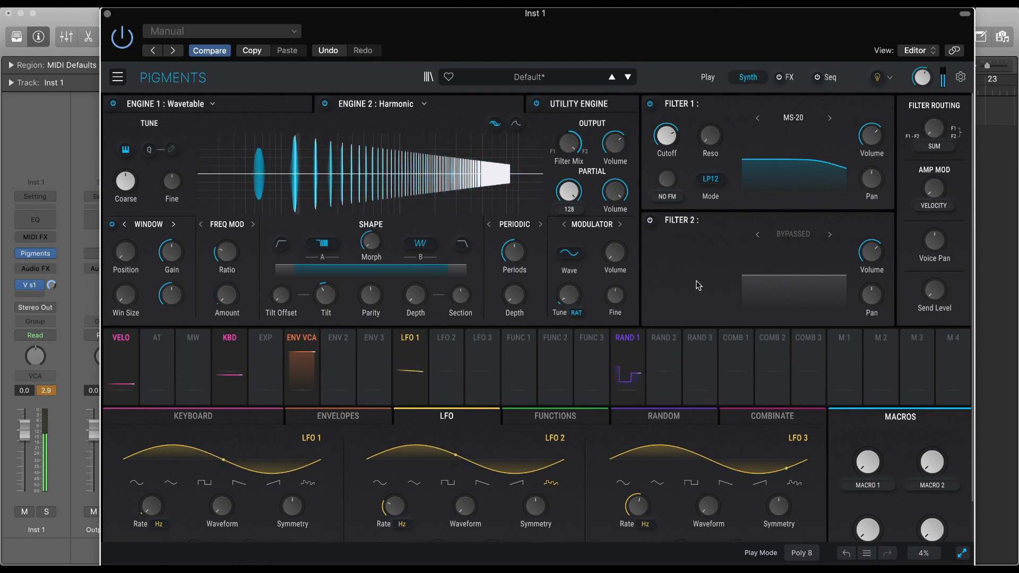
{"action": "left_click", "coordinate": [650, 220]}
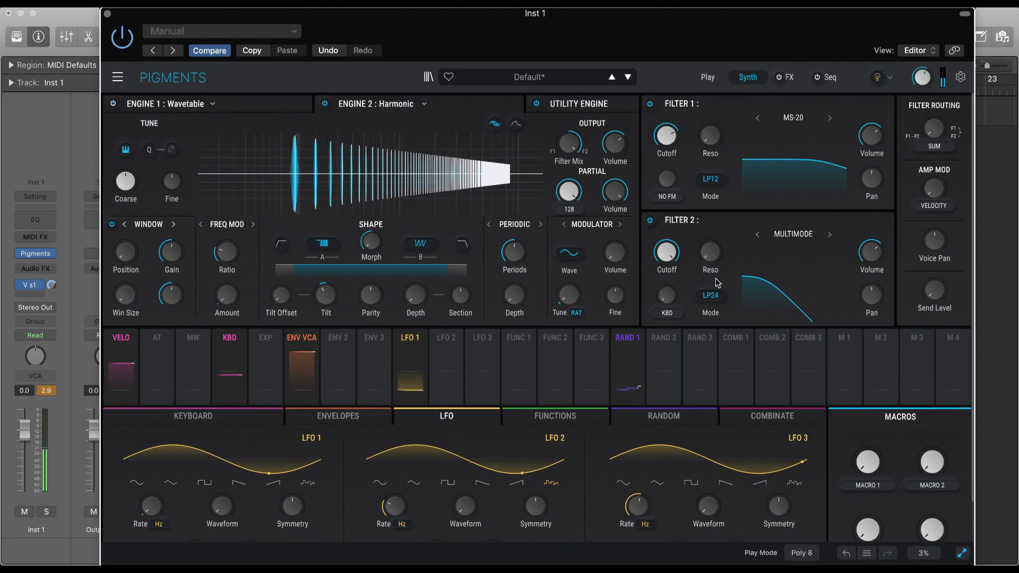
Adjust Filter 2's Cutoff and change it to the MS-20 type with Reso at about 0.588.
{"action": "left_click_drag", "start_coordinate": [669, 259], "coordinate": [669, 300]}
{"action": "left_click", "coordinate": [831, 234]}
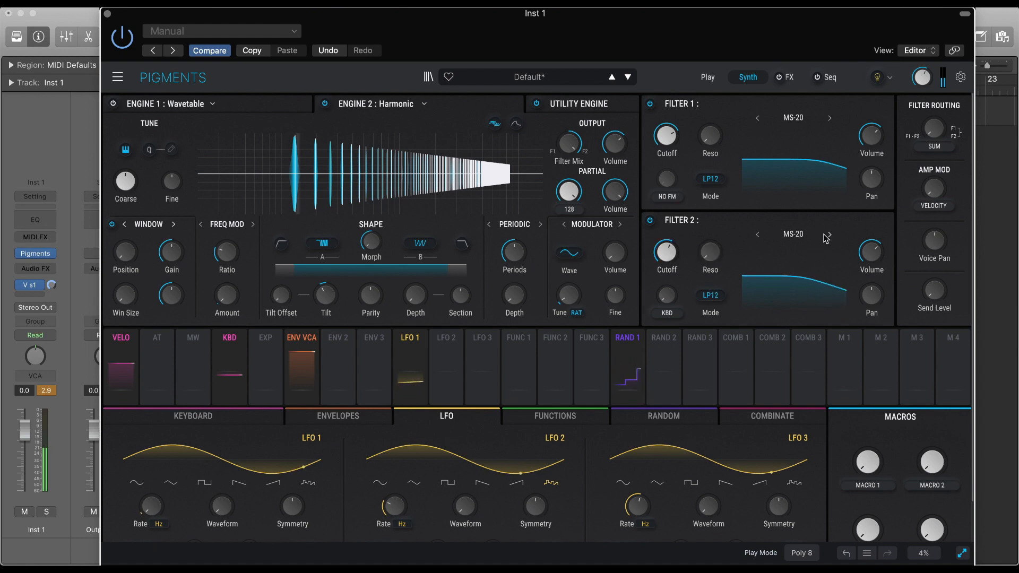
{"action": "mouse_move", "coordinate": [726, 242]}
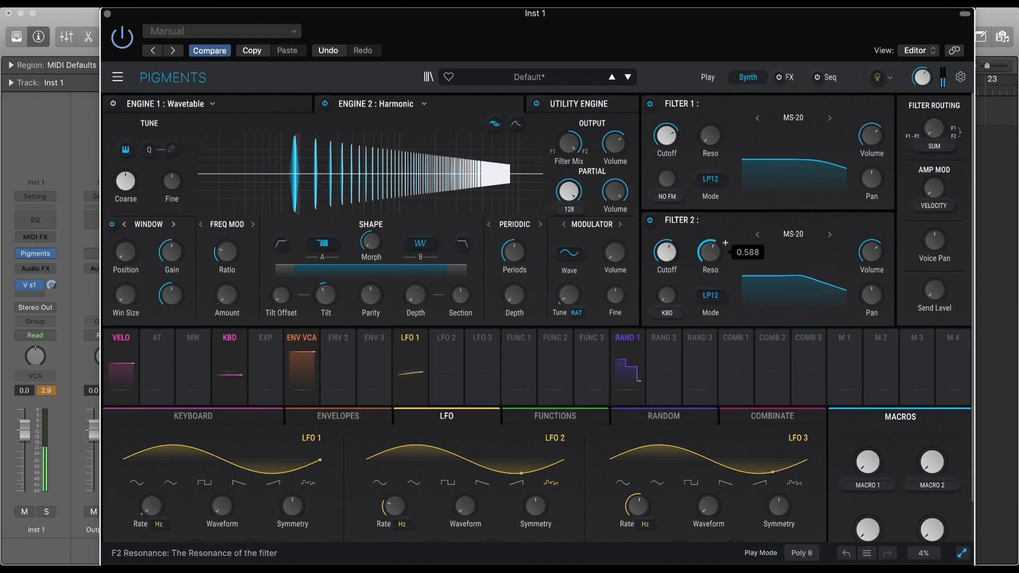
Try the SEM and Matrix 12 types on Filter 2 and settle on JUP-8.
{"action": "left_click", "coordinate": [830, 236]}
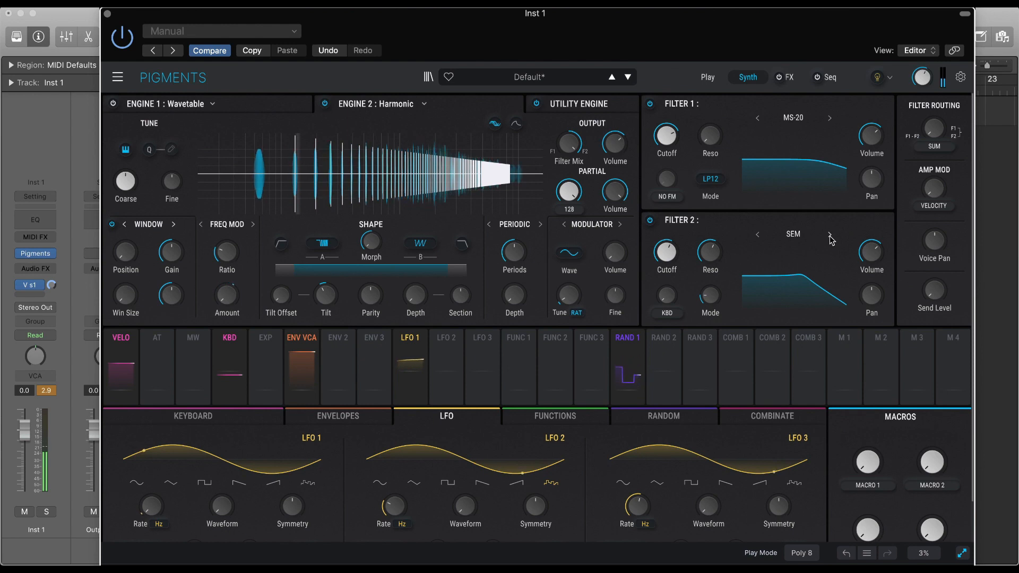
{"action": "left_click", "coordinate": [831, 235]}
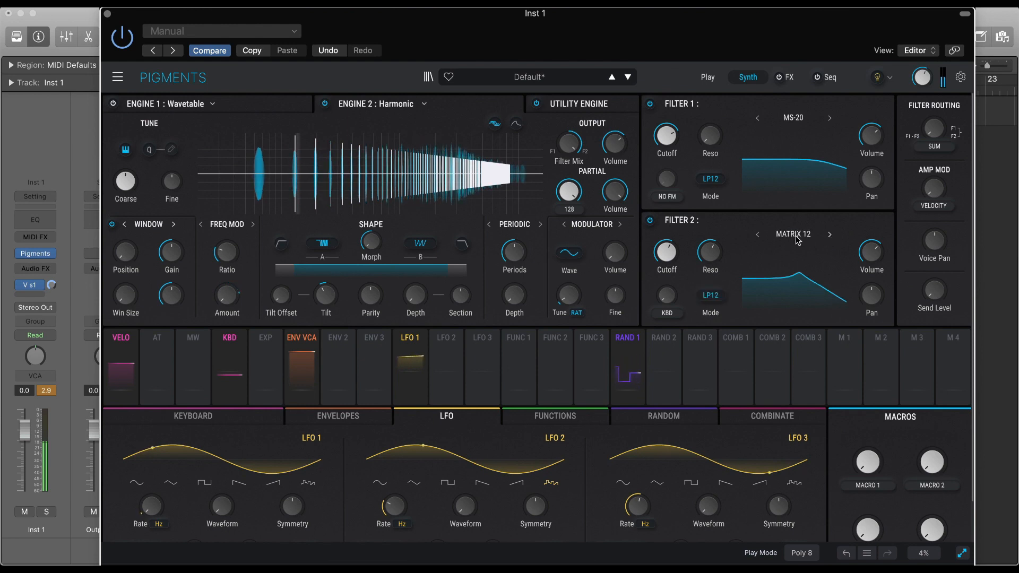
{"action": "left_click", "coordinate": [758, 236]}
{"action": "left_click", "coordinate": [831, 235]}
{"action": "left_click", "coordinate": [830, 236]}
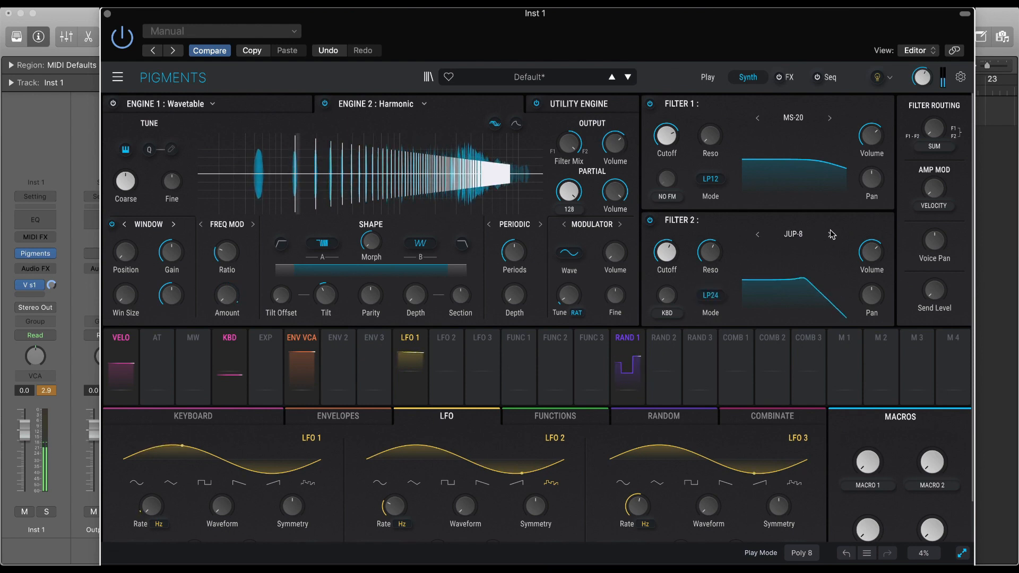
Switch Filter 2 to the Matrix 12 type and lower its Cutoff.
{"action": "left_click", "coordinate": [757, 235]}
{"action": "mouse_move", "coordinate": [668, 252]}
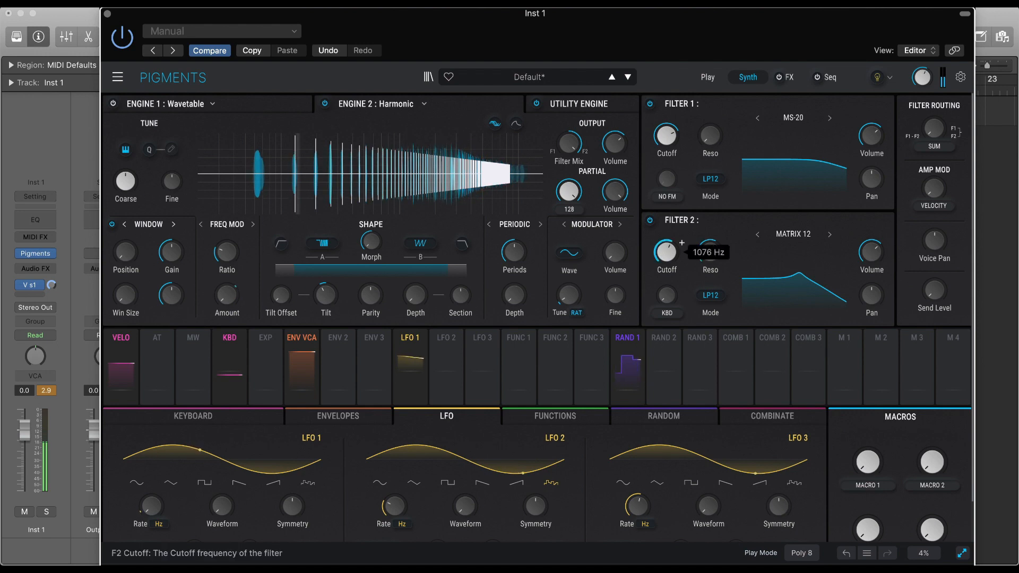
{"action": "left_click_drag", "start_coordinate": [668, 252], "coordinate": [668, 254]}
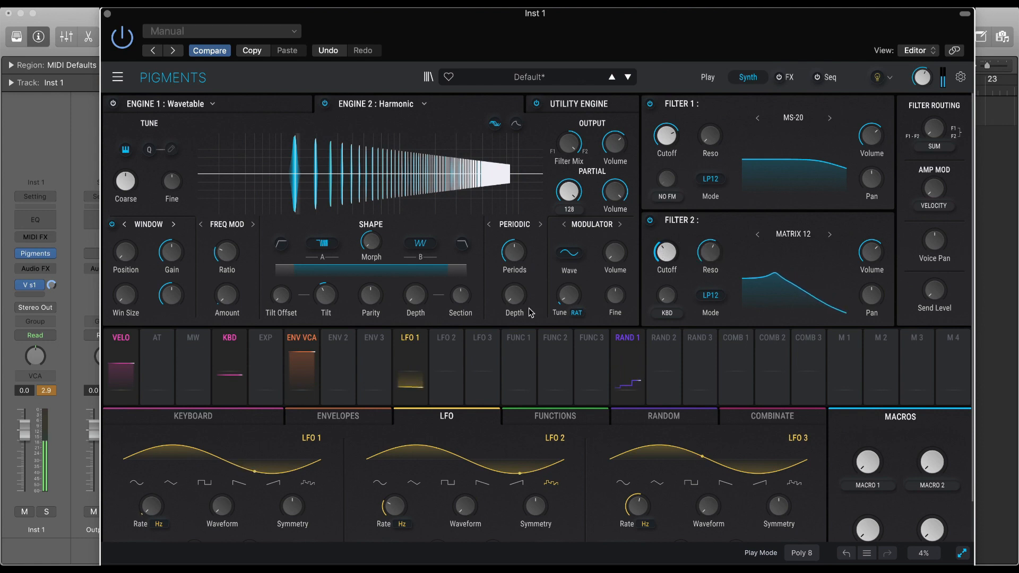
Assign LFO 2 as a modulation source for Filter 2's Cutoff and adjust the modulation.
{"action": "left_click", "coordinate": [446, 338]}
{"action": "left_click_drag", "start_coordinate": [676, 252], "coordinate": [674, 253]}
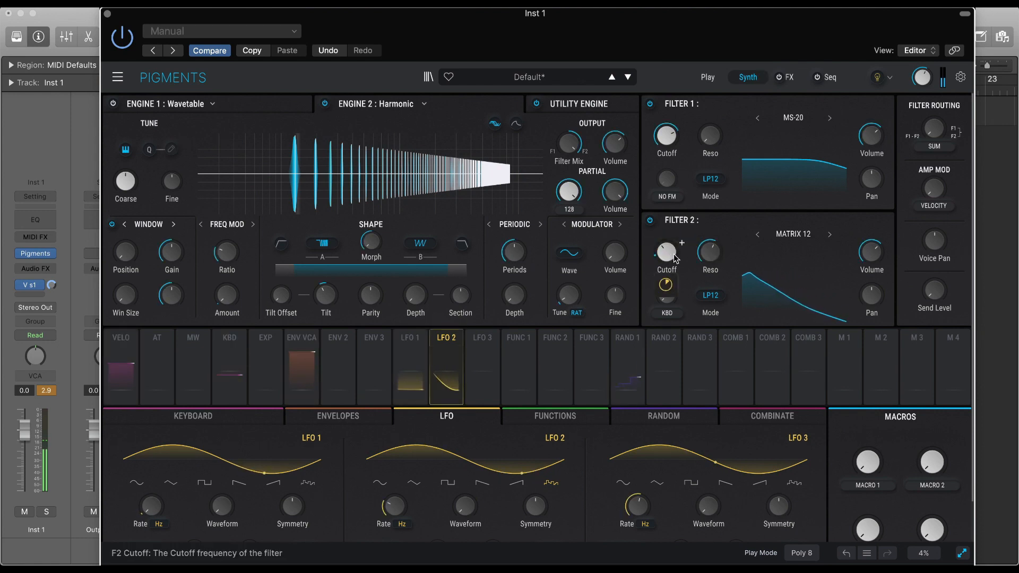
{"action": "mouse_move", "coordinate": [667, 289]}
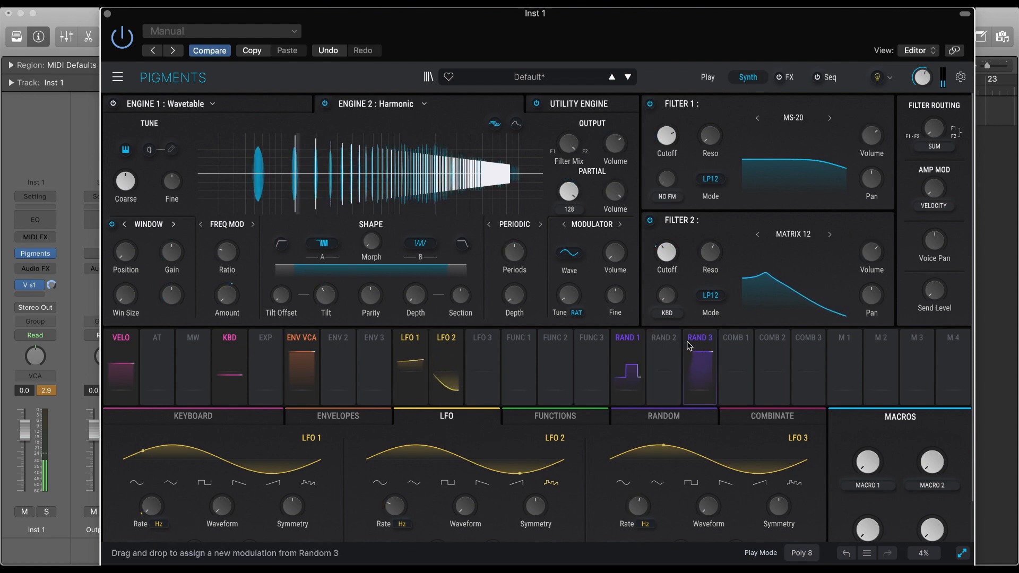
Modulate Filter 2's Reso with Random 2 and set the filter mode to LP24.
{"action": "left_click_drag", "start_coordinate": [659, 343], "coordinate": [709, 286]}
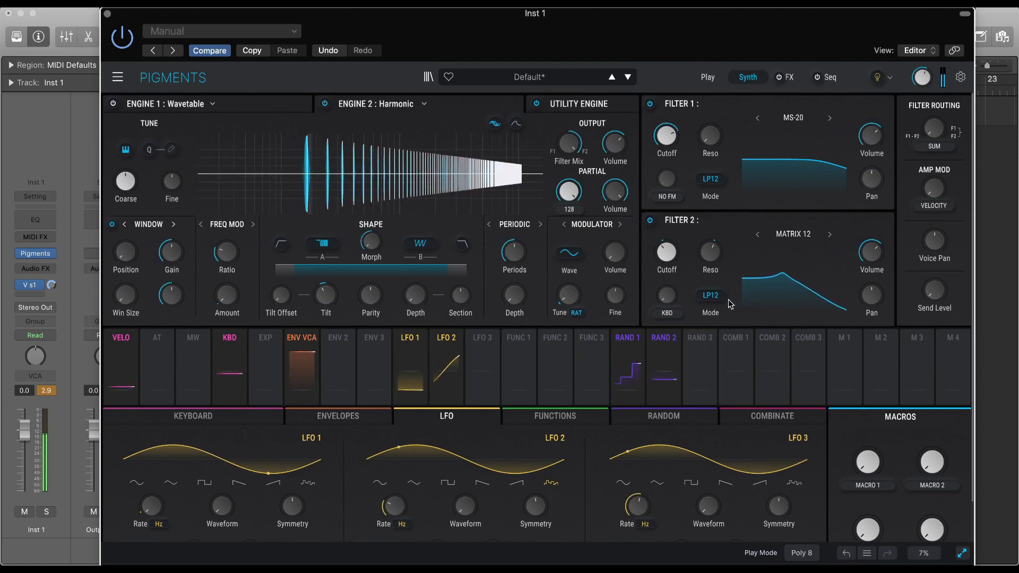
{"action": "left_click", "coordinate": [712, 296]}
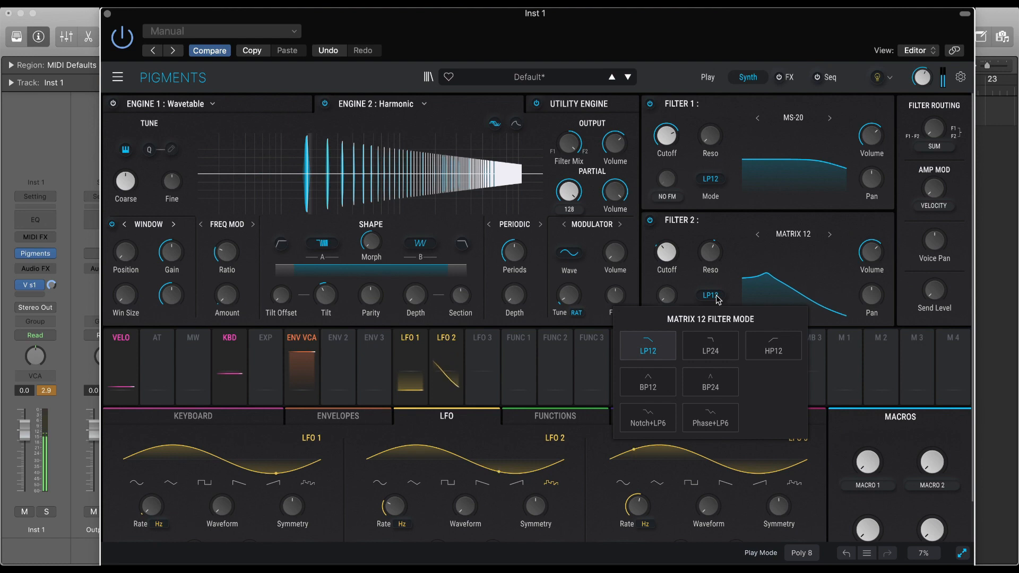
{"action": "left_click", "coordinate": [710, 349]}
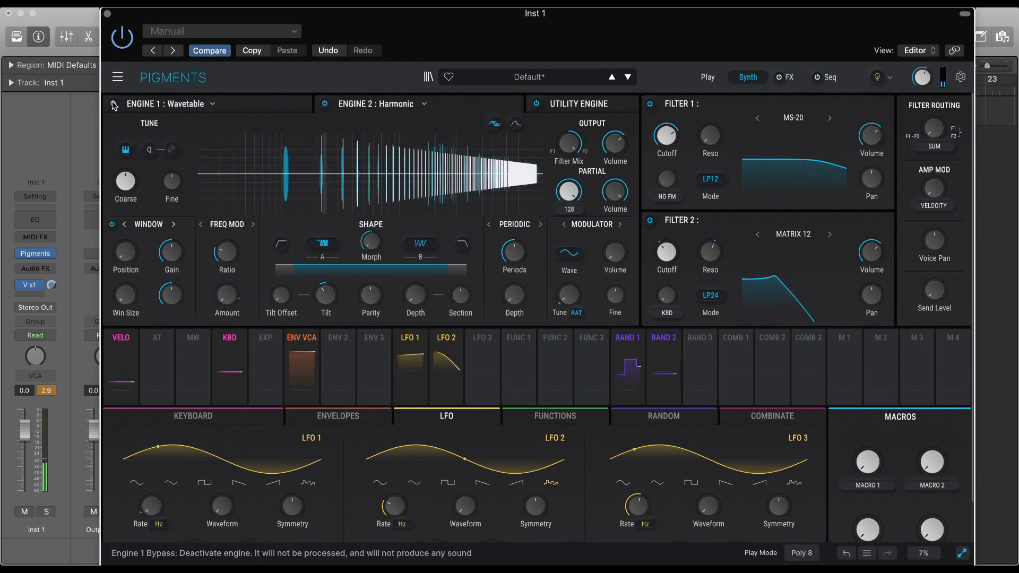
Switch on the Wavetable engine, move its Position toward the square wave, and apply Ring Mod at 0.376.
{"action": "left_click", "coordinate": [238, 108]}
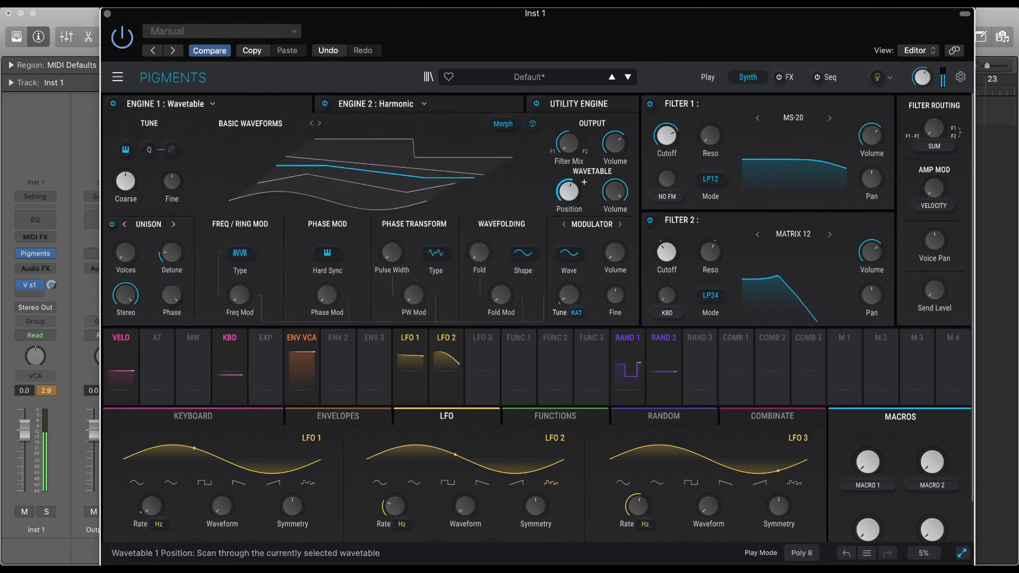
{"action": "mouse_move", "coordinate": [572, 186]}
{"action": "left_mouse_down"}
{"action": "mouse_move", "coordinate": [582, 176]}
{"action": "mouse_move", "coordinate": [569, 193]}
{"action": "left_mouse_up"}
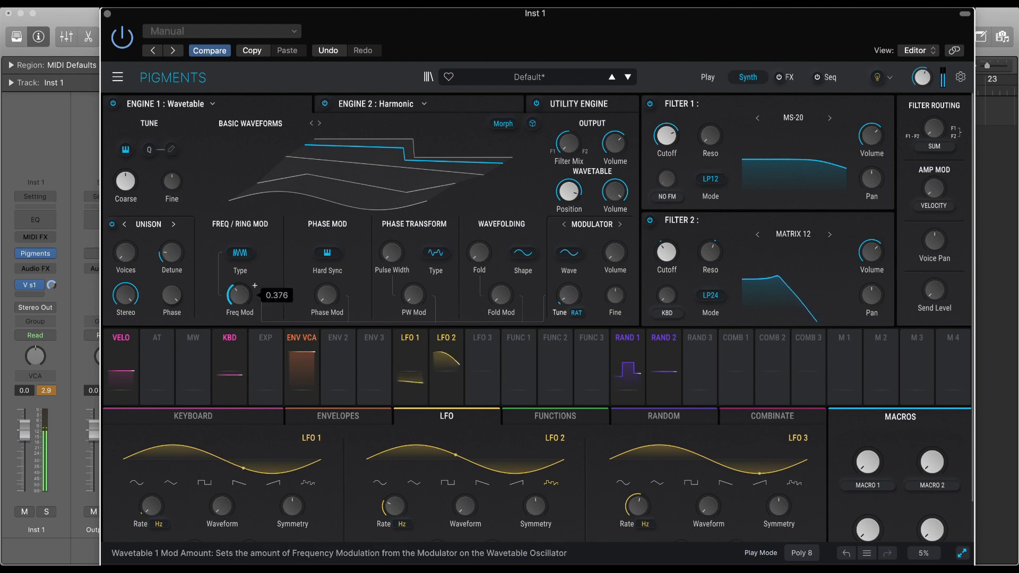
{"action": "left_click", "coordinate": [240, 253]}
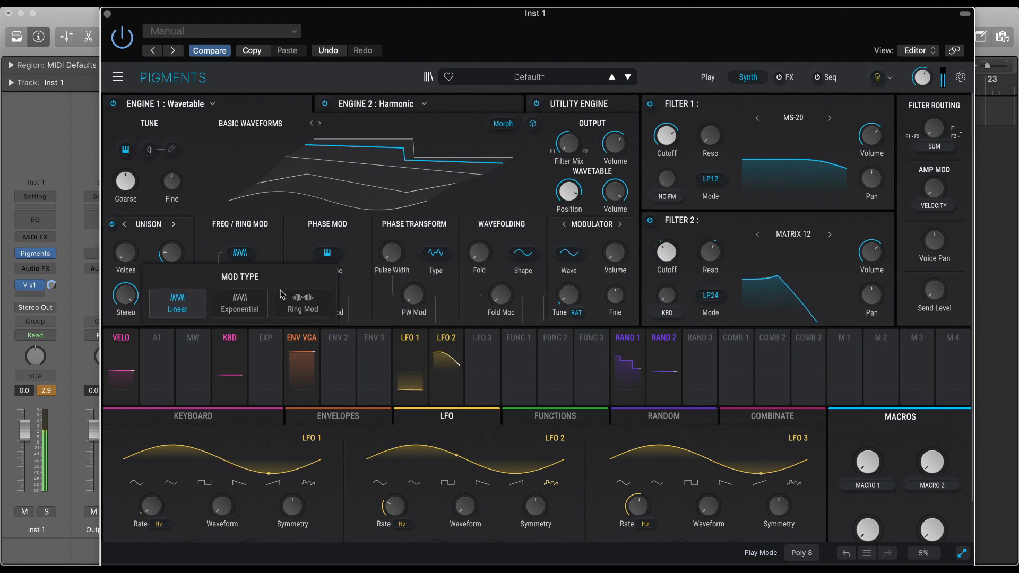
{"action": "left_click", "coordinate": [239, 295]}
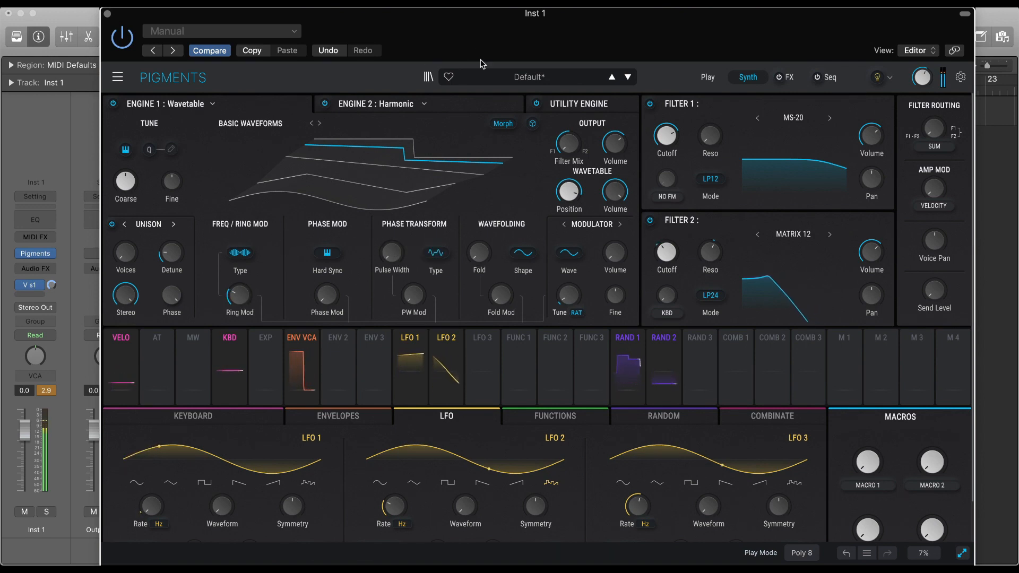
Switch on the Utility Engine's oscillator with a triangle waveform and adjust its Filter Mix.
{"action": "left_click", "coordinate": [470, 105]}
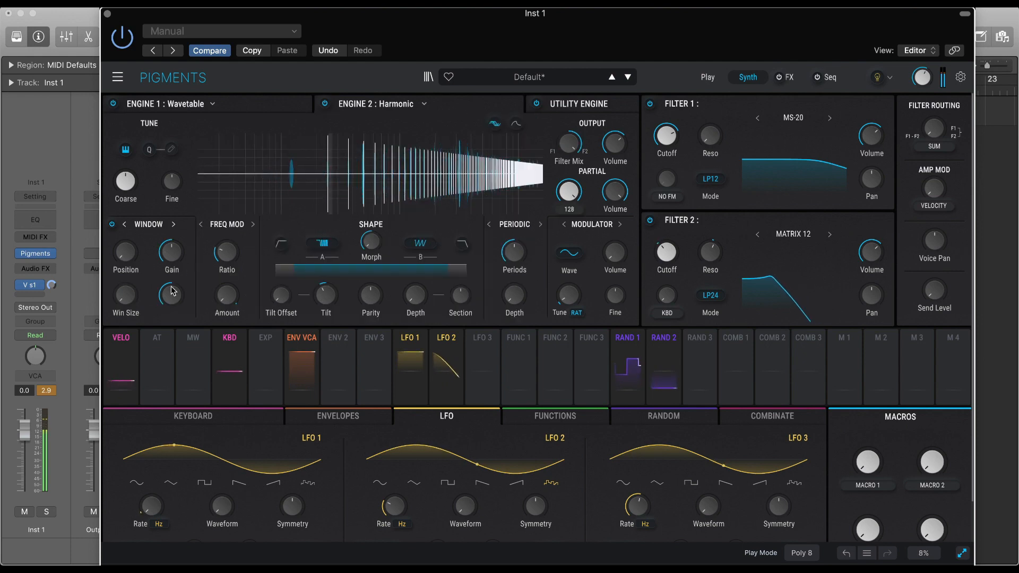
{"action": "mouse_move", "coordinate": [139, 289]}
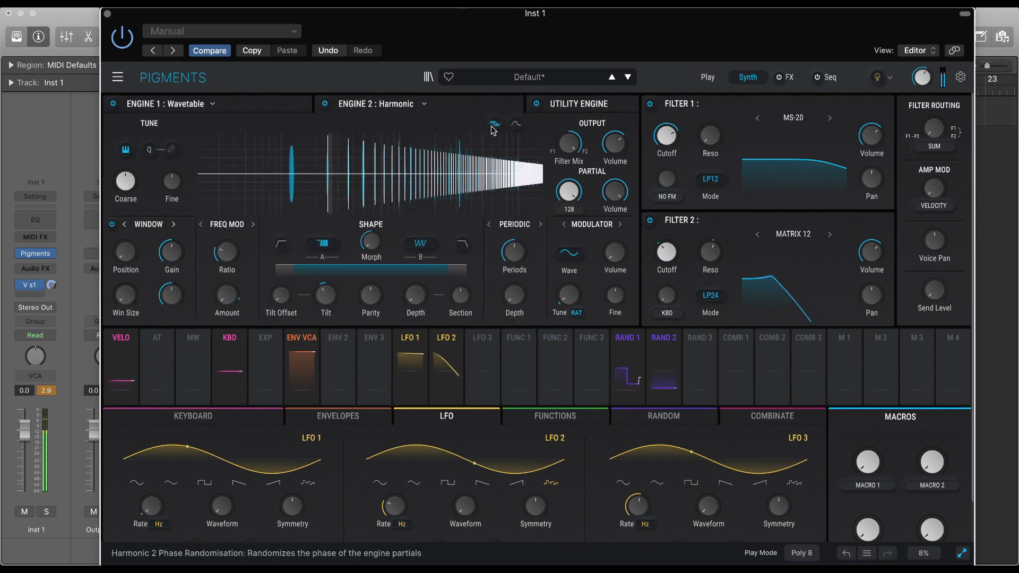
{"action": "left_click", "coordinate": [584, 105]}
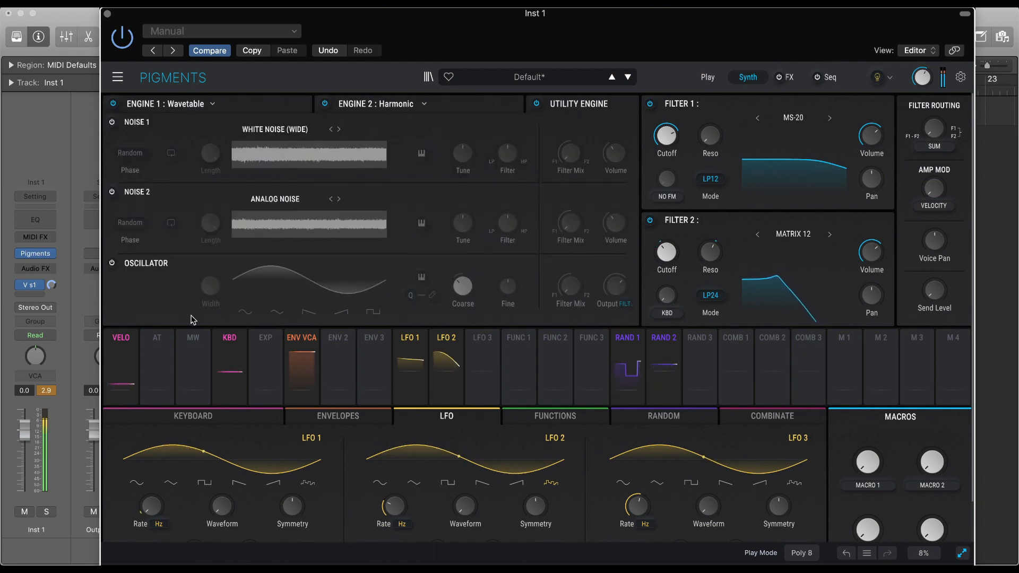
{"action": "left_click", "coordinate": [111, 263]}
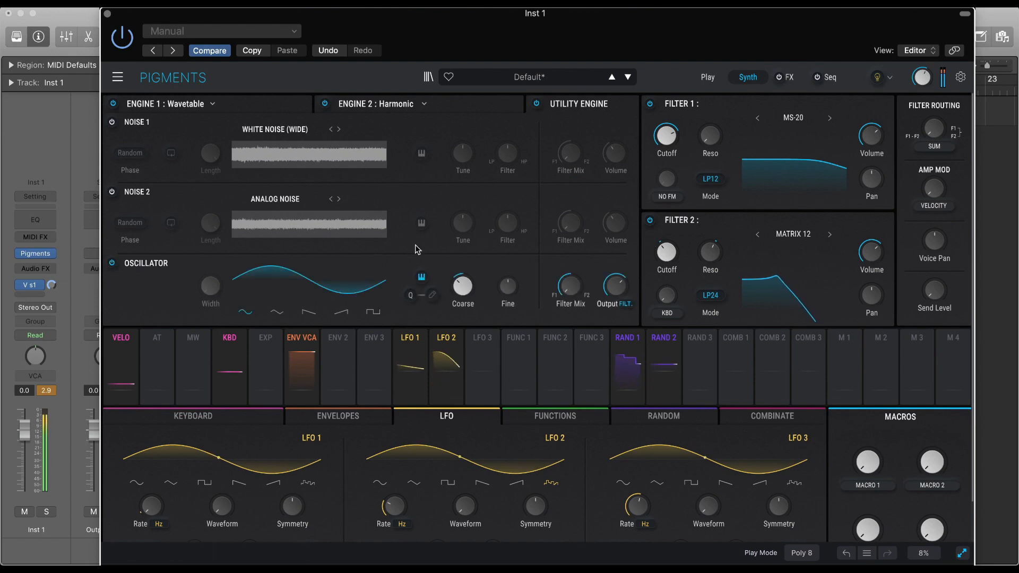
{"action": "left_click", "coordinate": [277, 313]}
{"action": "left_click", "coordinate": [316, 315]}
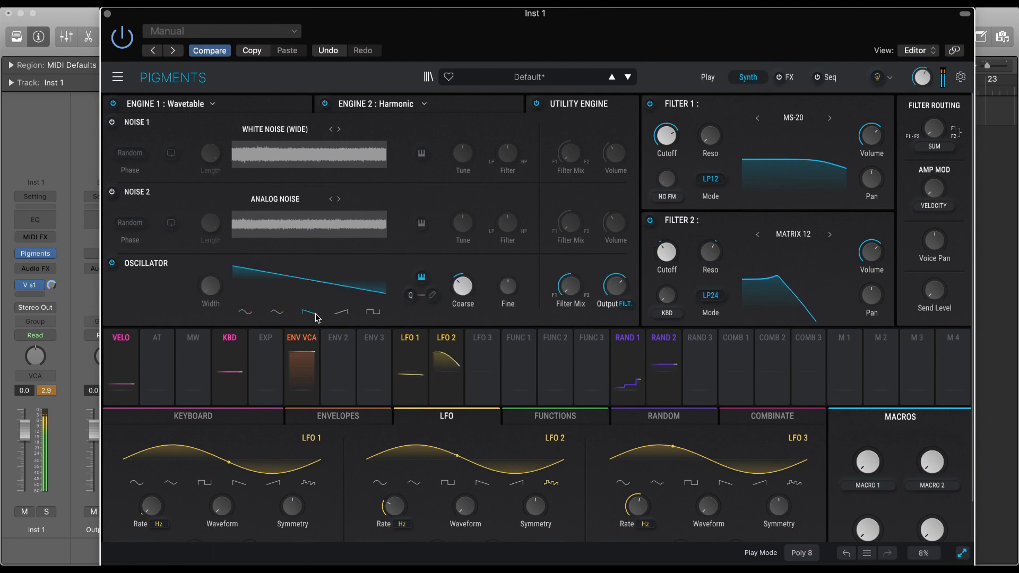
{"action": "left_click", "coordinate": [276, 315]}
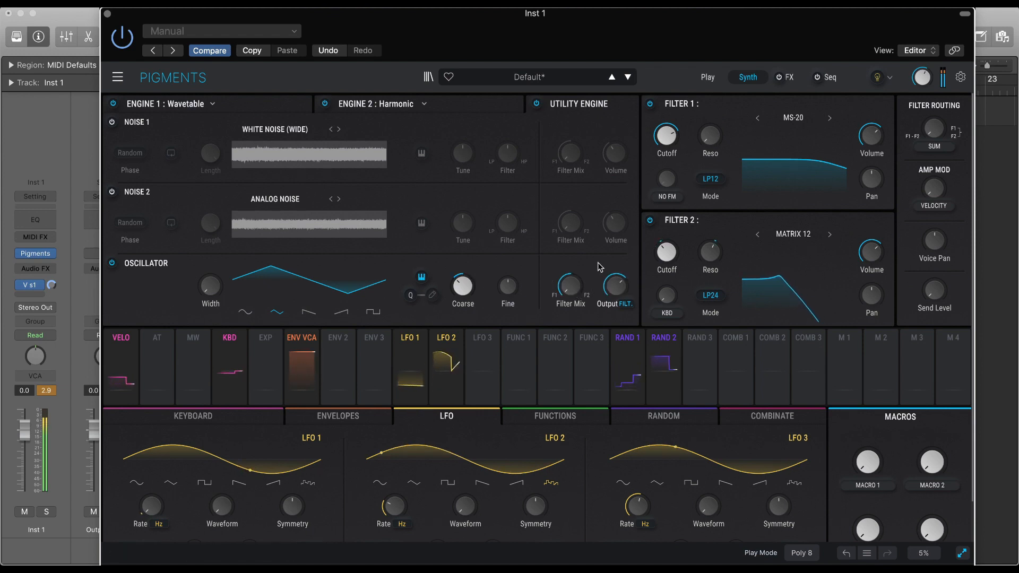
{"action": "mouse_move", "coordinate": [581, 294]}
{"action": "left_mouse_down"}
{"action": "mouse_move", "coordinate": [586, 277]}
{"action": "mouse_move", "coordinate": [572, 291]}
{"action": "left_mouse_up"}
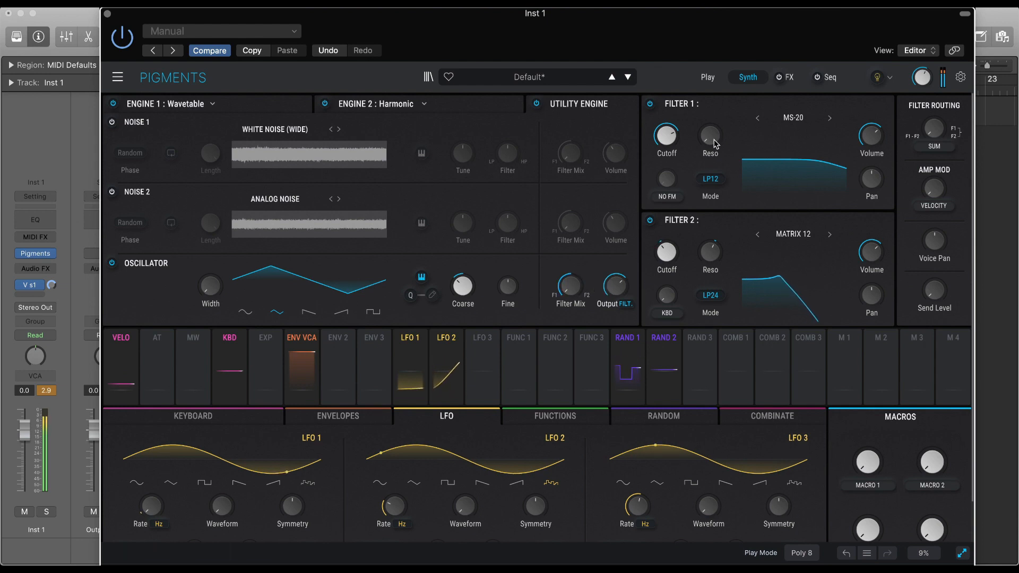
Set Filter 1's Reso to 0.368, keep its LP12 mode, and lower its Cutoff.
{"action": "left_click_drag", "start_coordinate": [714, 143], "coordinate": [714, 141]}
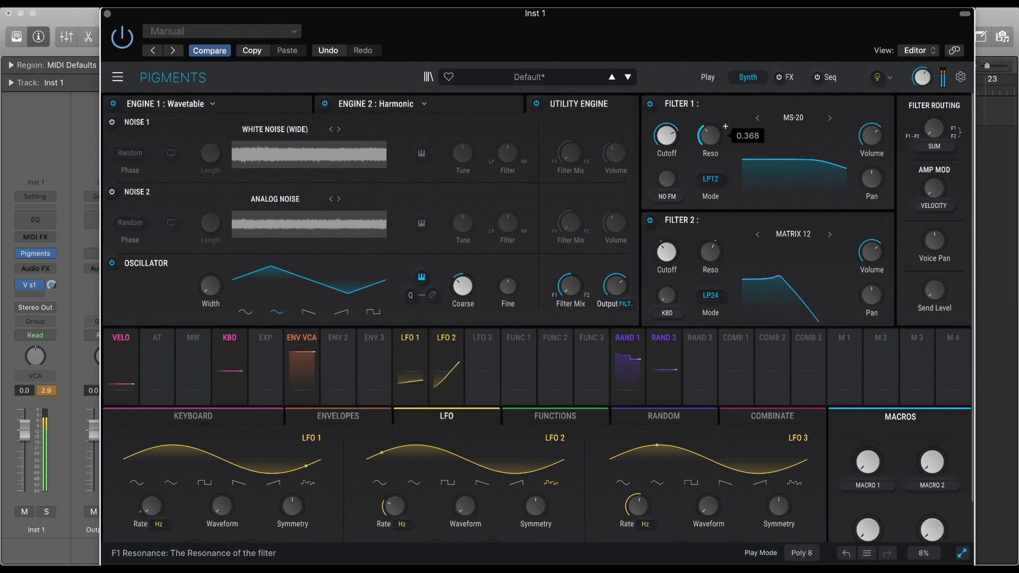
{"action": "left_click", "coordinate": [711, 179]}
{"action": "left_click", "coordinate": [715, 168]}
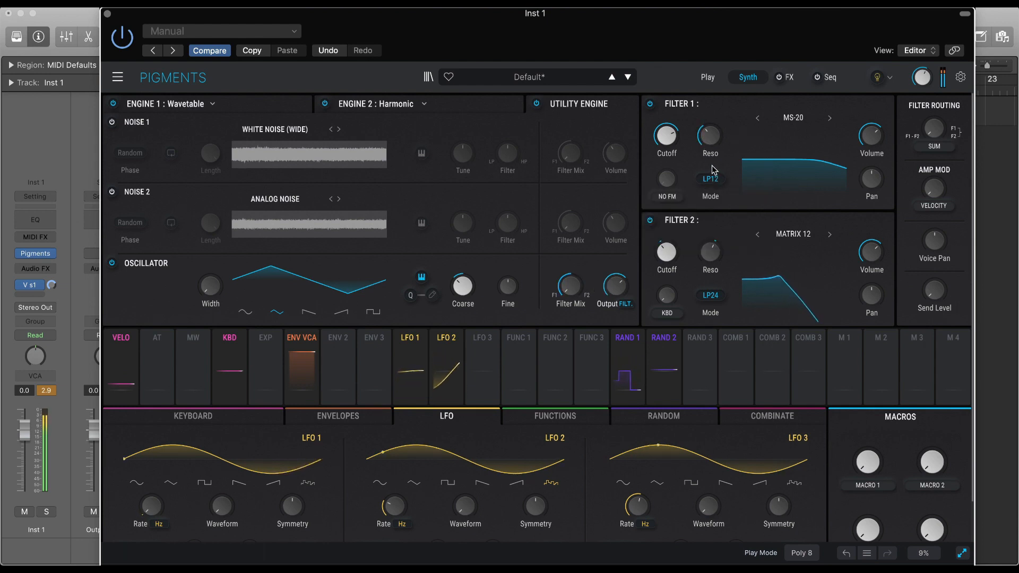
{"action": "mouse_move", "coordinate": [667, 142]}
{"action": "left_mouse_down"}
{"action": "mouse_move", "coordinate": [666, 172]}
{"action": "mouse_move", "coordinate": [667, 163]}
{"action": "left_mouse_up"}
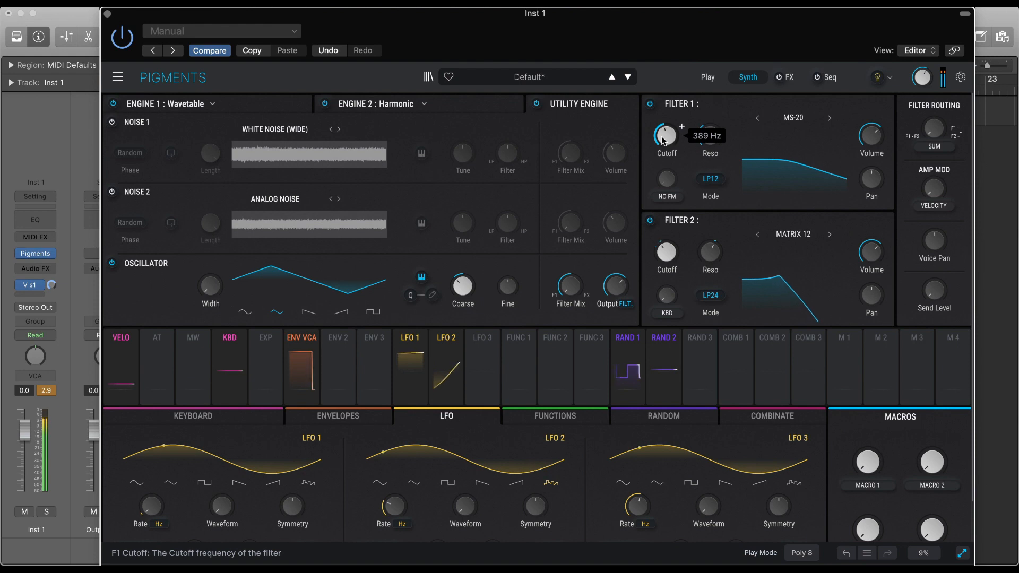
Assign Envelope 2 to the Wavetable engine's wavetable Volume and lengthen the envelope's Decay.
{"action": "left_click", "coordinate": [253, 107]}
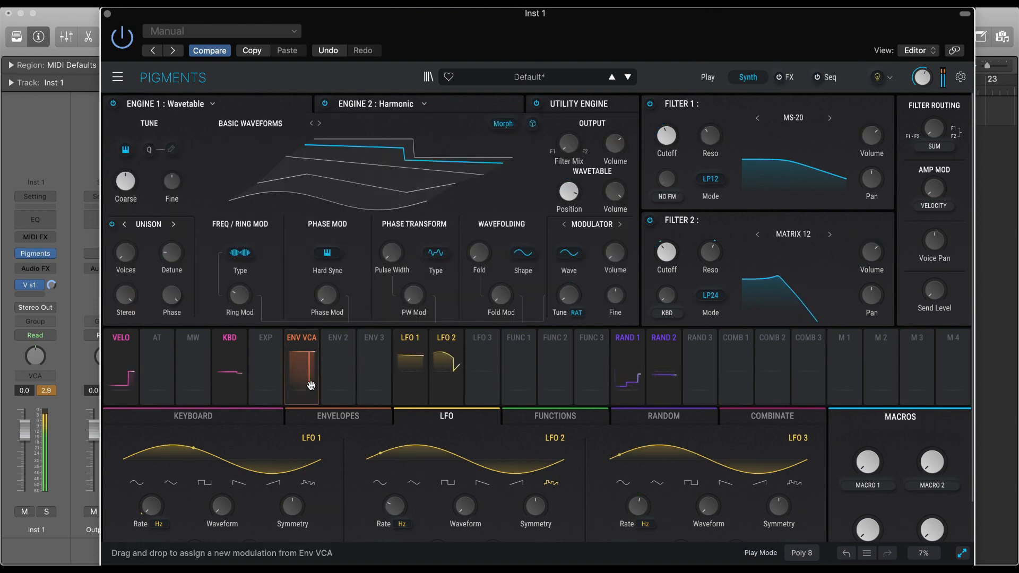
{"action": "left_click", "coordinate": [334, 420]}
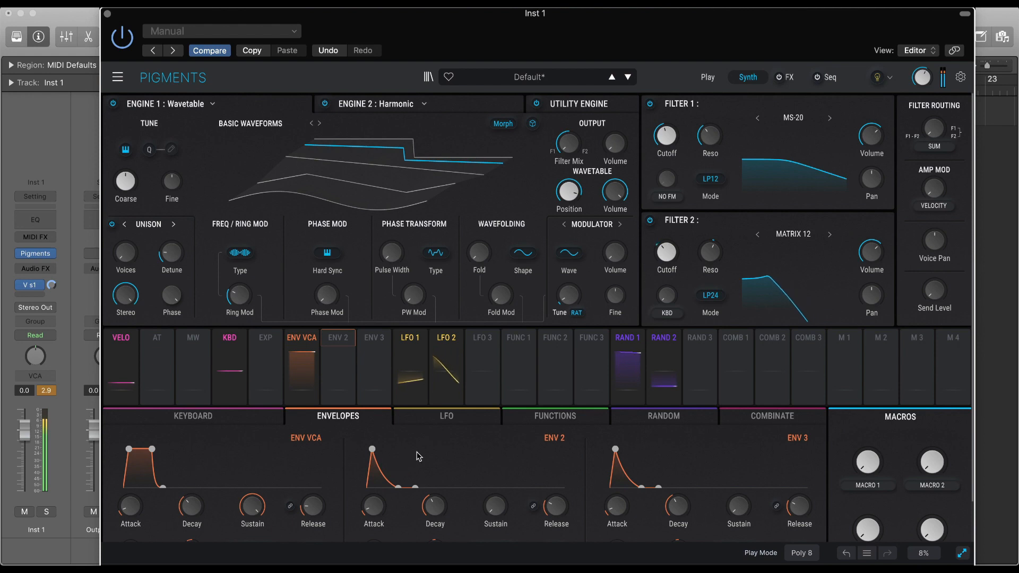
{"action": "left_click", "coordinate": [342, 340]}
{"action": "left_click_drag", "start_coordinate": [616, 190], "coordinate": [614, 173]}
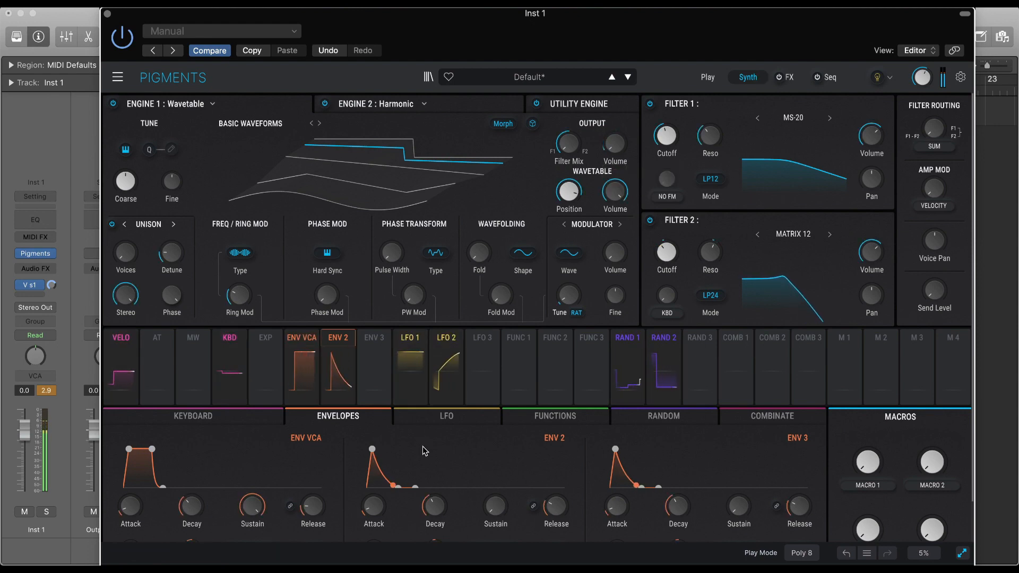
{"action": "mouse_move", "coordinate": [412, 490]}
{"action": "left_mouse_down"}
{"action": "mouse_move", "coordinate": [434, 492]}
{"action": "mouse_move", "coordinate": [409, 495]}
{"action": "left_mouse_up"}
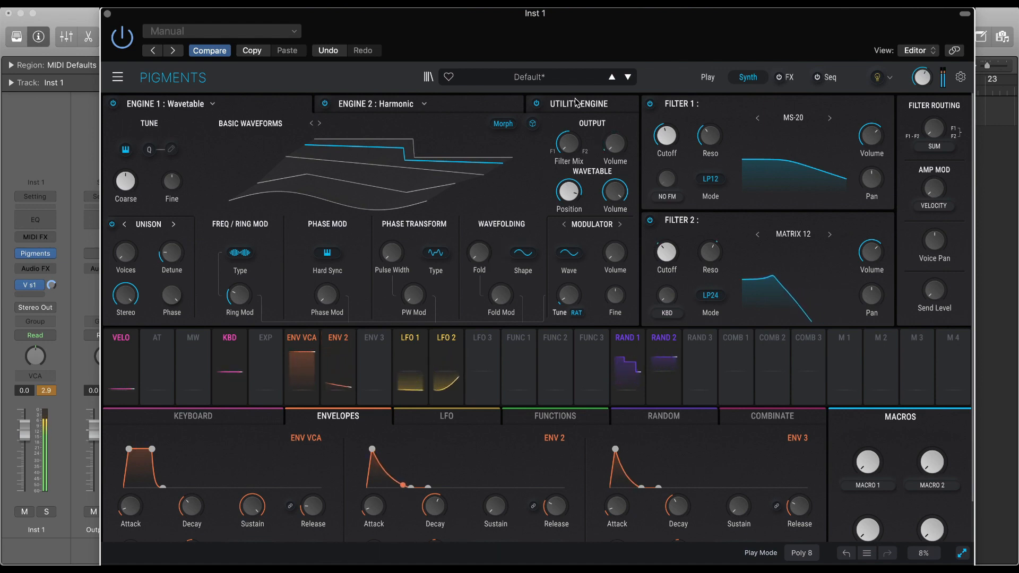
Modulate the Utility Engine oscillator's Output with Envelope 2 and lower the Output's base level to -70.0 dB.
{"action": "mouse_move", "coordinate": [614, 182]}
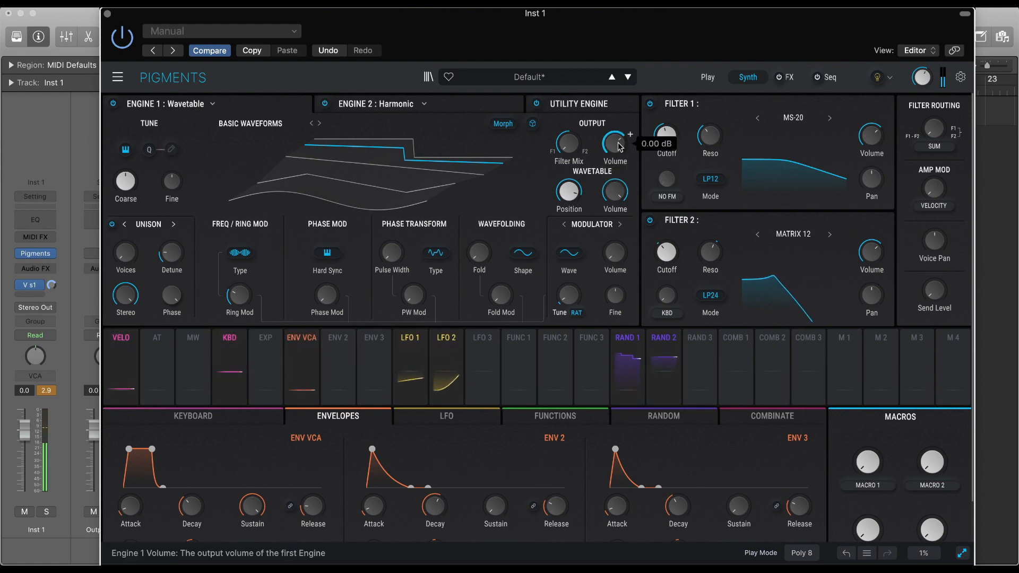
{"action": "left_click", "coordinate": [579, 103]}
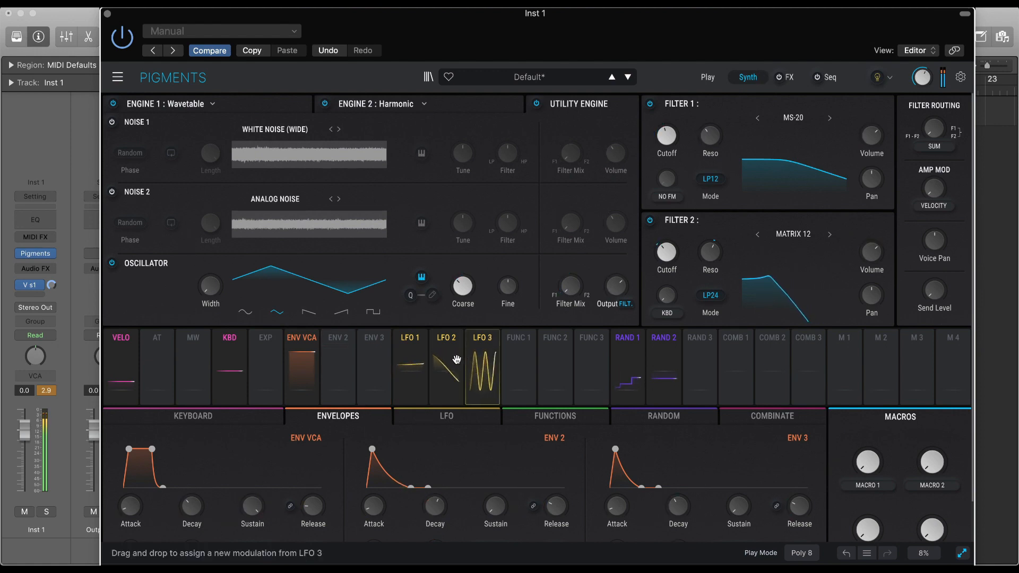
{"action": "left_click", "coordinate": [340, 345]}
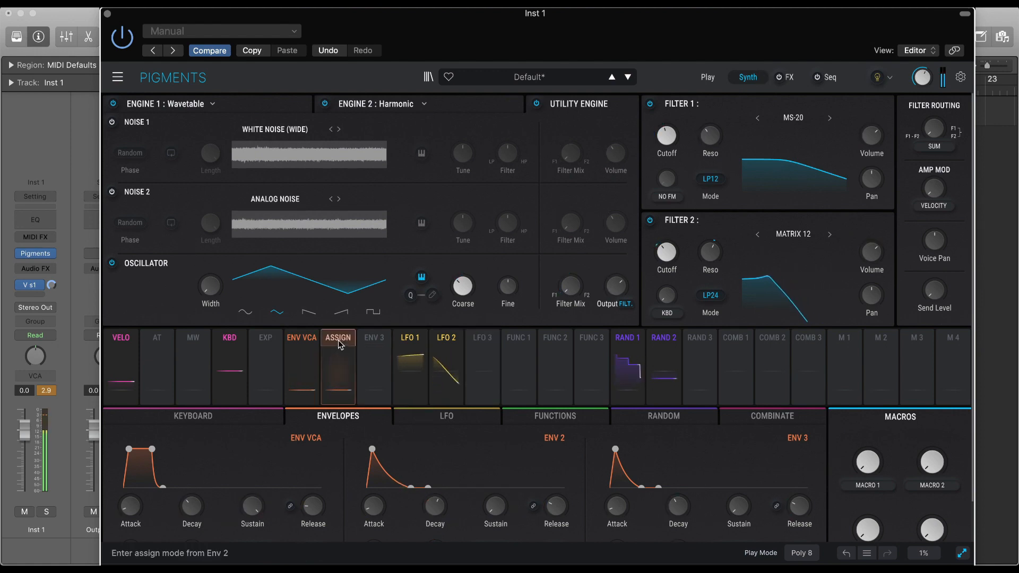
{"action": "left_click", "coordinate": [623, 288]}
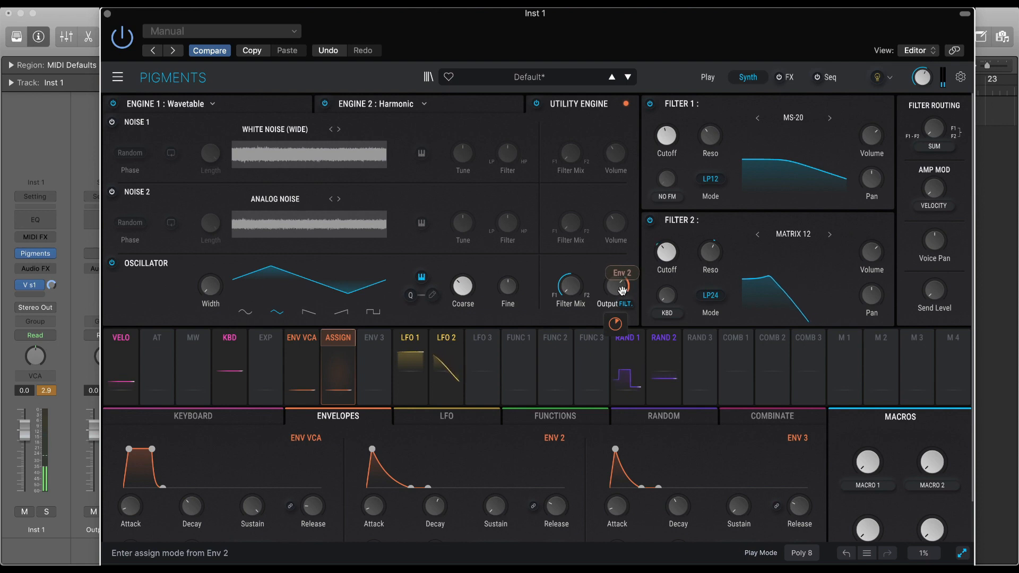
{"action": "left_click_drag", "start_coordinate": [623, 290], "coordinate": [618, 350]}
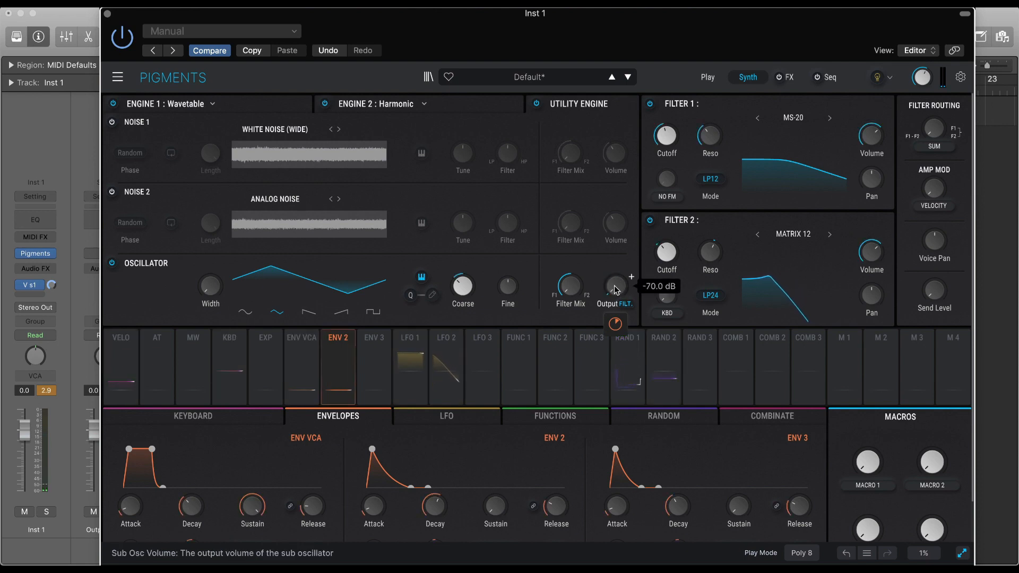
{"action": "mouse_move", "coordinate": [616, 325]}
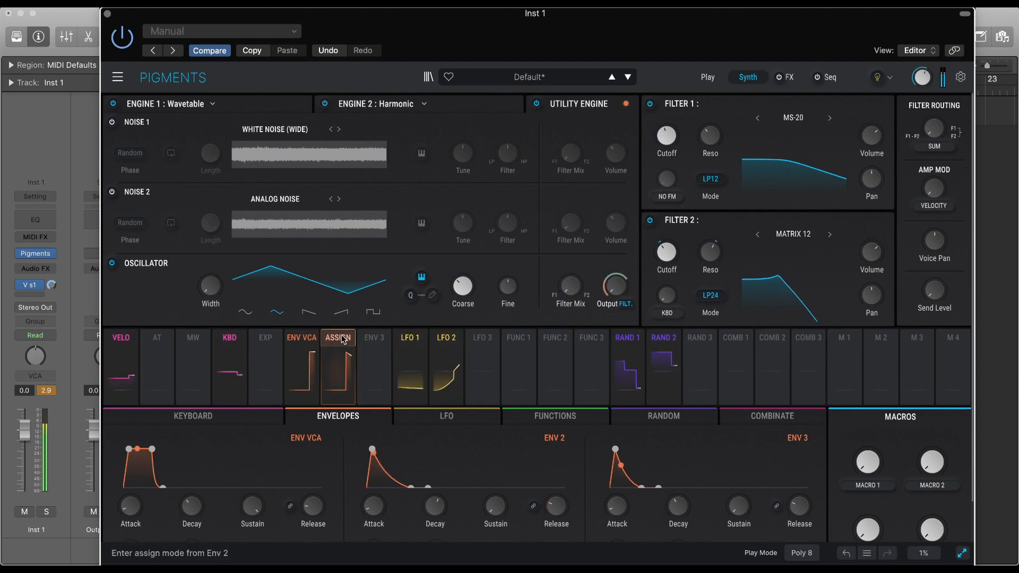
Return to Engine 1 and change its wavetable from Basic Waveforms to Chunky Tone, auditioning the ones in between.
{"action": "left_click", "coordinate": [248, 105]}
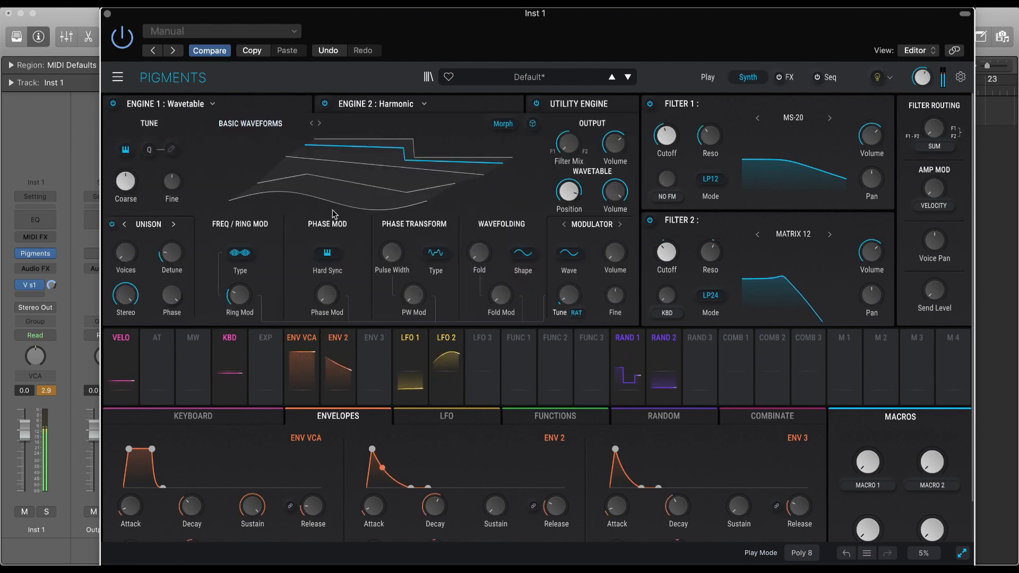
{"action": "left_click", "coordinate": [319, 123]}
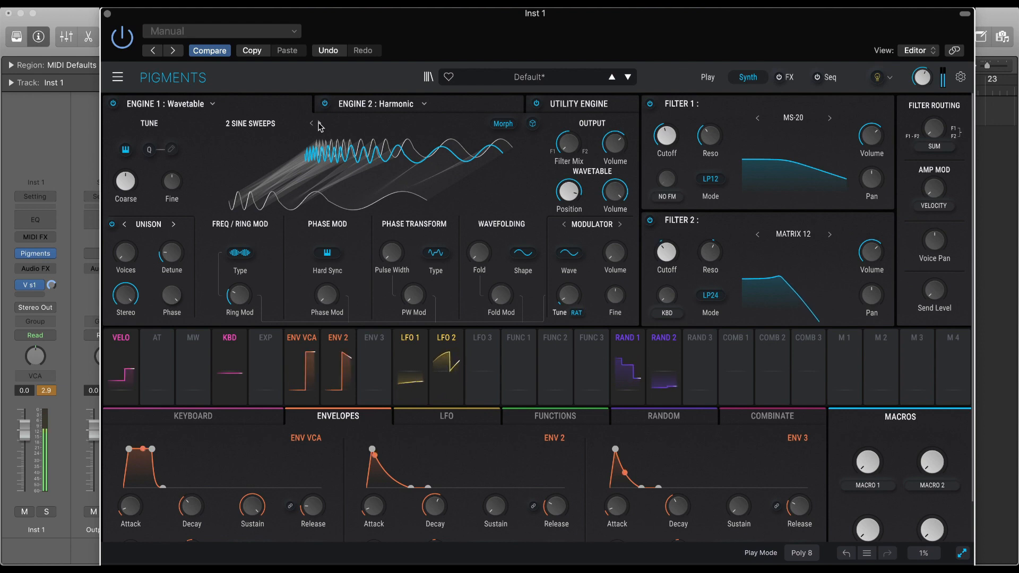
{"action": "left_click", "coordinate": [319, 125]}
{"action": "left_click", "coordinate": [319, 124]}
{"action": "left_click", "coordinate": [319, 124]}
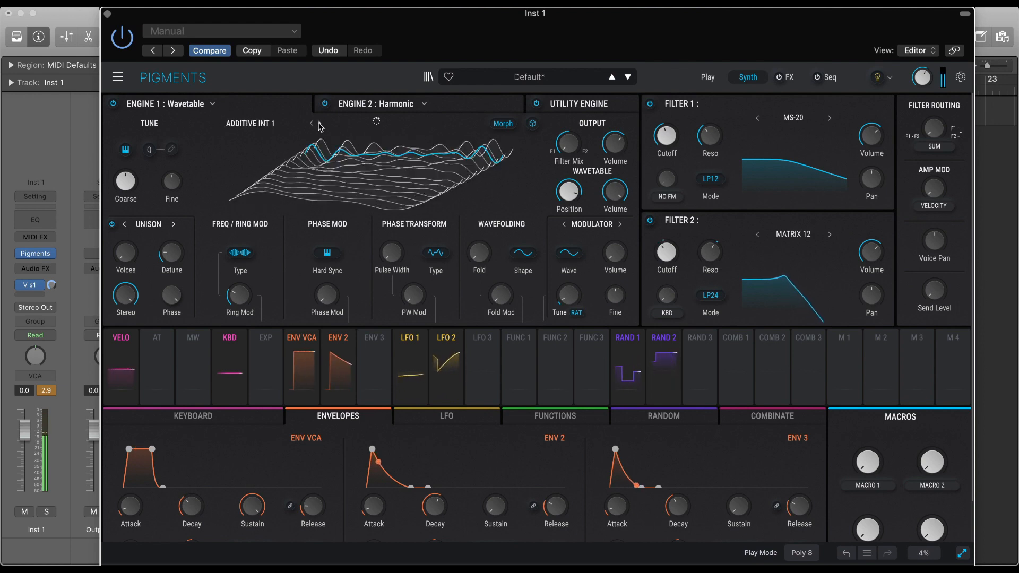
{"action": "left_click", "coordinate": [319, 124]}
{"action": "left_click", "coordinate": [319, 124]}
{"action": "left_click", "coordinate": [319, 124]}
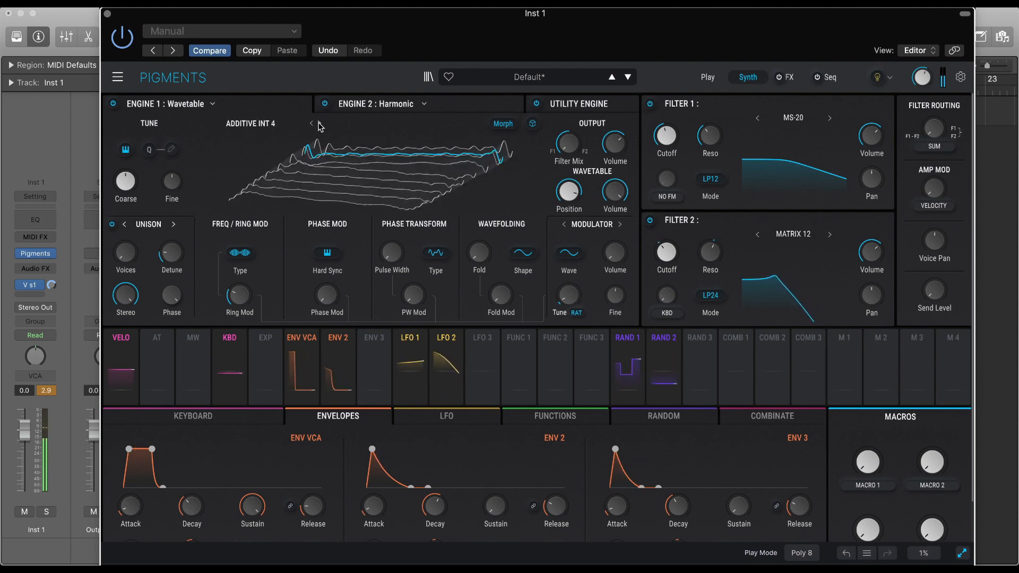
{"action": "left_click", "coordinate": [319, 124]}
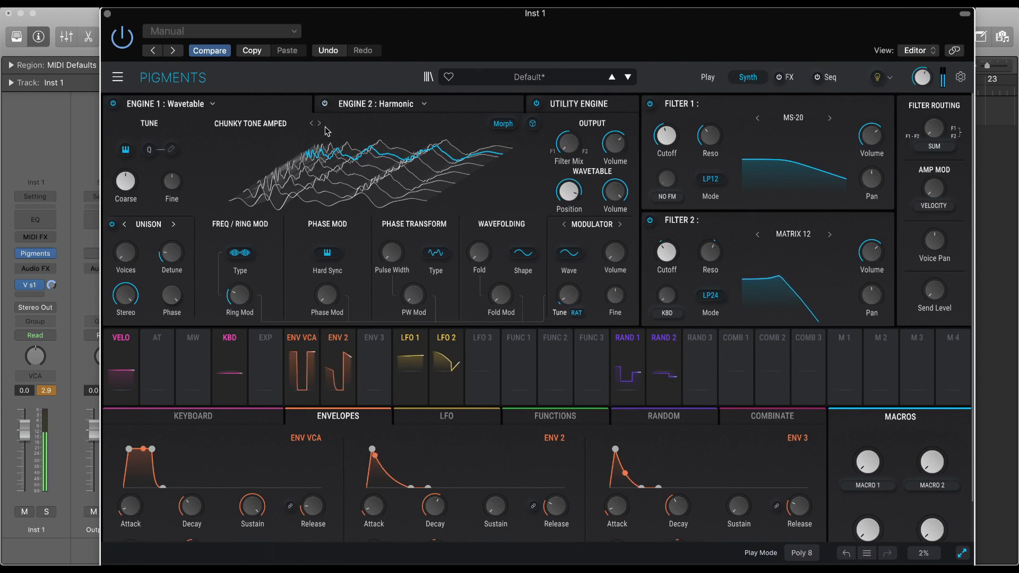
{"action": "left_click", "coordinate": [320, 124]}
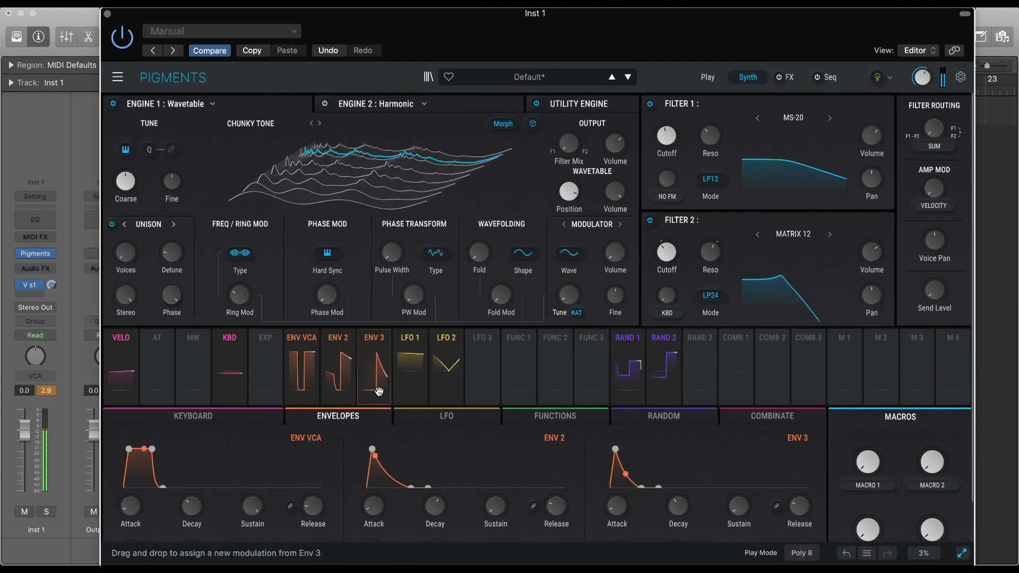
Modulate Filter 1's Cutoff with Envelope 2.
{"action": "left_click", "coordinate": [338, 339]}
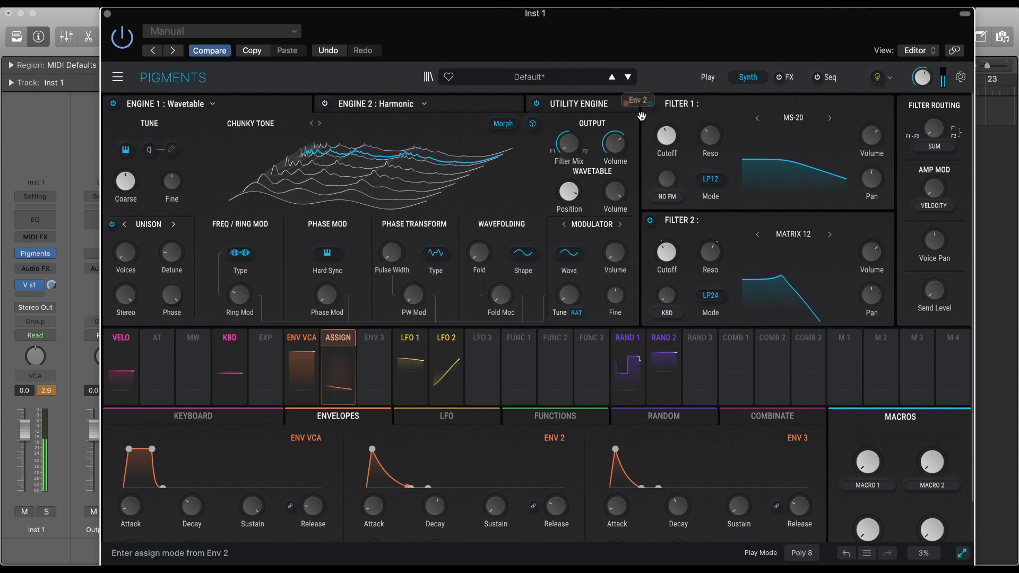
{"action": "left_click_drag", "start_coordinate": [667, 140], "coordinate": [666, 154]}
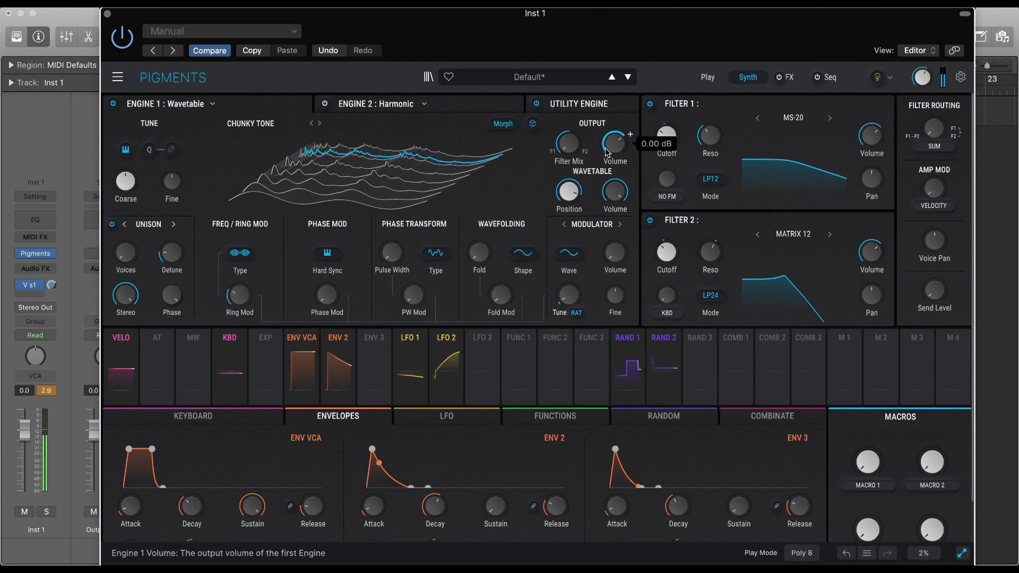
{"action": "mouse_move", "coordinate": [667, 149]}
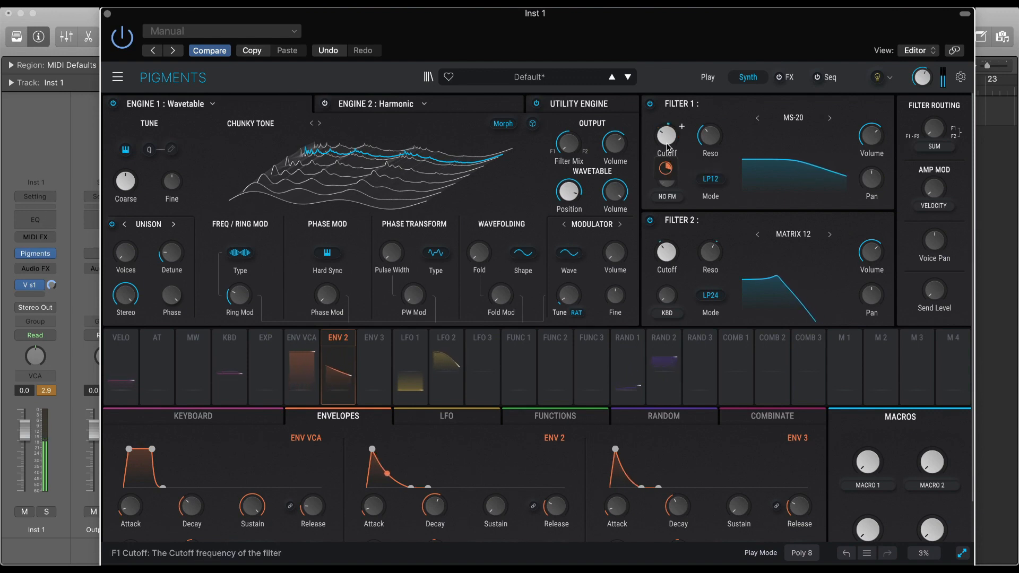
Step Engine 1's wavetable onward to Freq Mod Double.
{"action": "left_click", "coordinate": [321, 124]}
{"action": "left_click", "coordinate": [320, 124]}
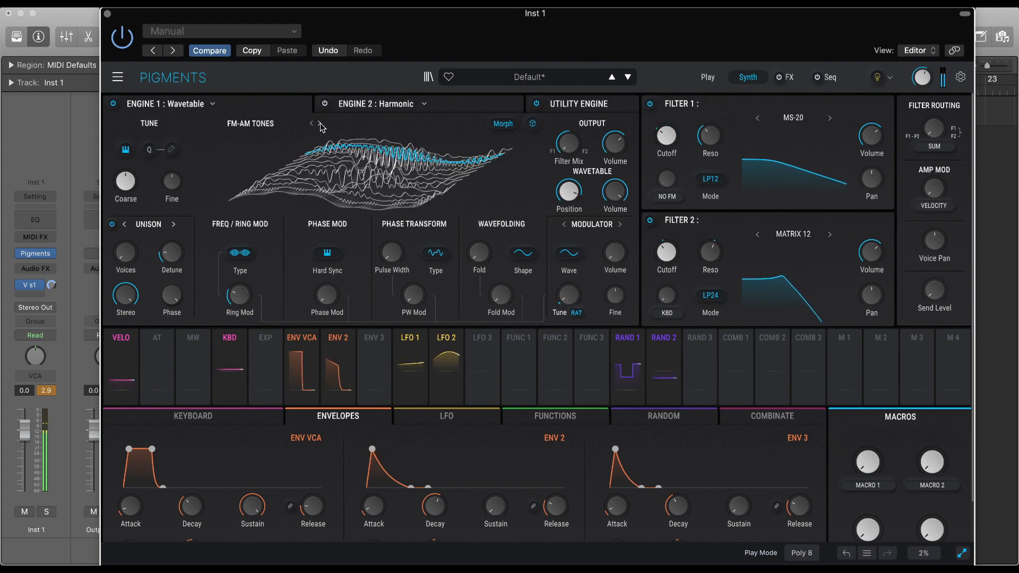
{"action": "left_click", "coordinate": [321, 124]}
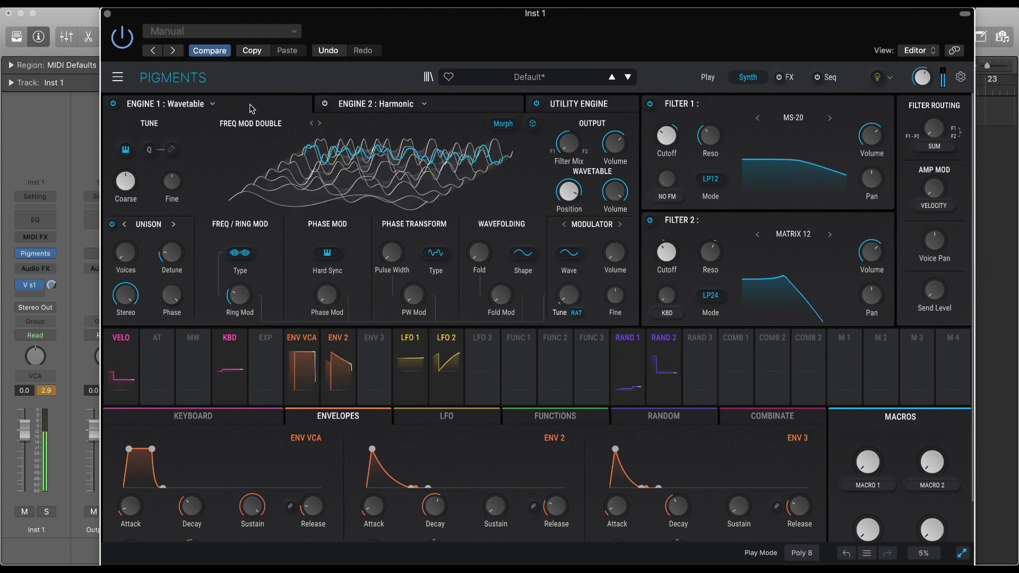
Change Engine 1's type to Analog, raise its FM amount and adjust oscillator 3's Coarse tuning.
{"action": "left_click", "coordinate": [213, 104]}
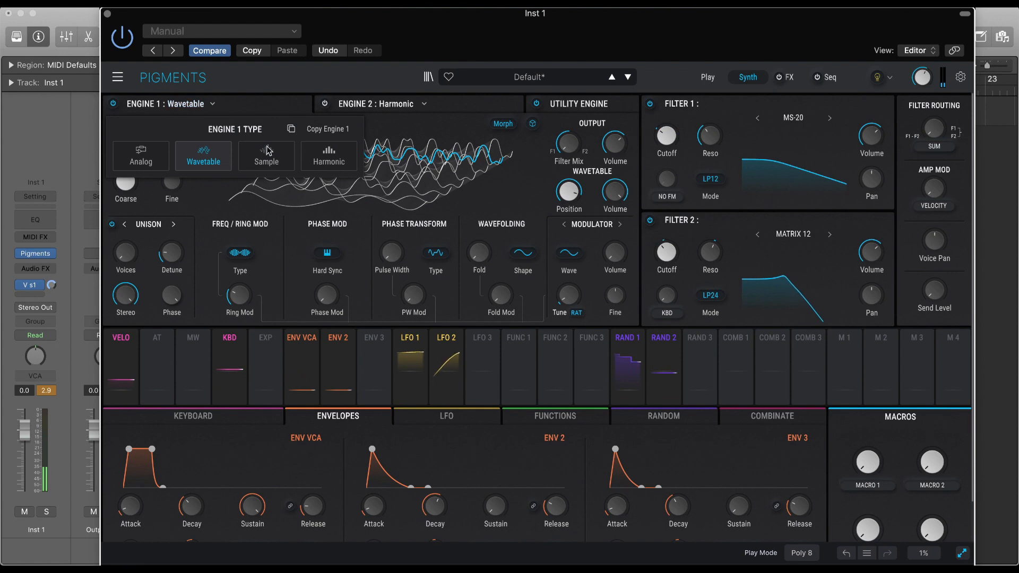
{"action": "left_click", "coordinate": [141, 157]}
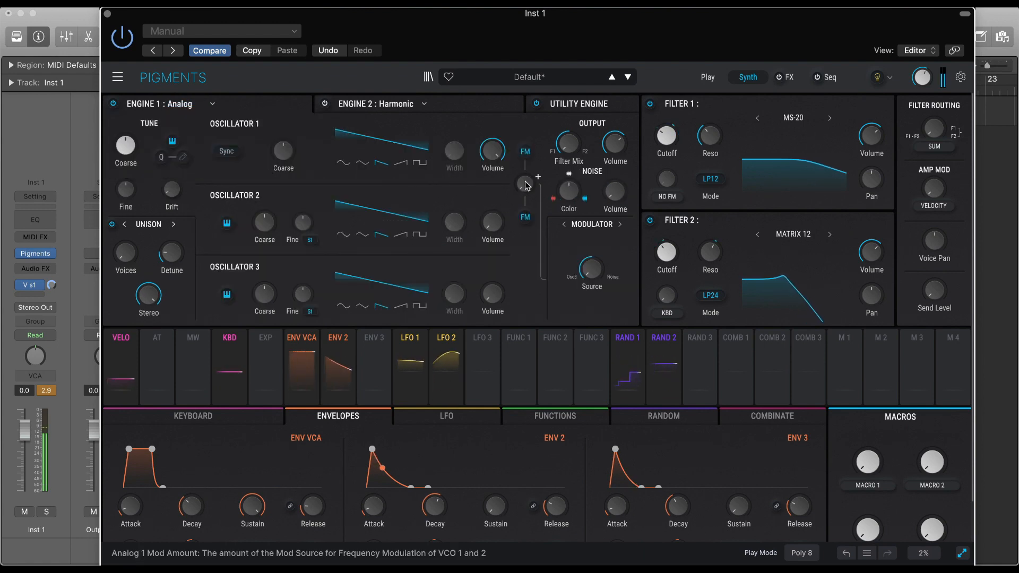
{"action": "mouse_move", "coordinate": [525, 183]}
{"action": "left_mouse_down"}
{"action": "mouse_move", "coordinate": [538, 176]}
{"action": "mouse_move", "coordinate": [525, 182]}
{"action": "left_mouse_up"}
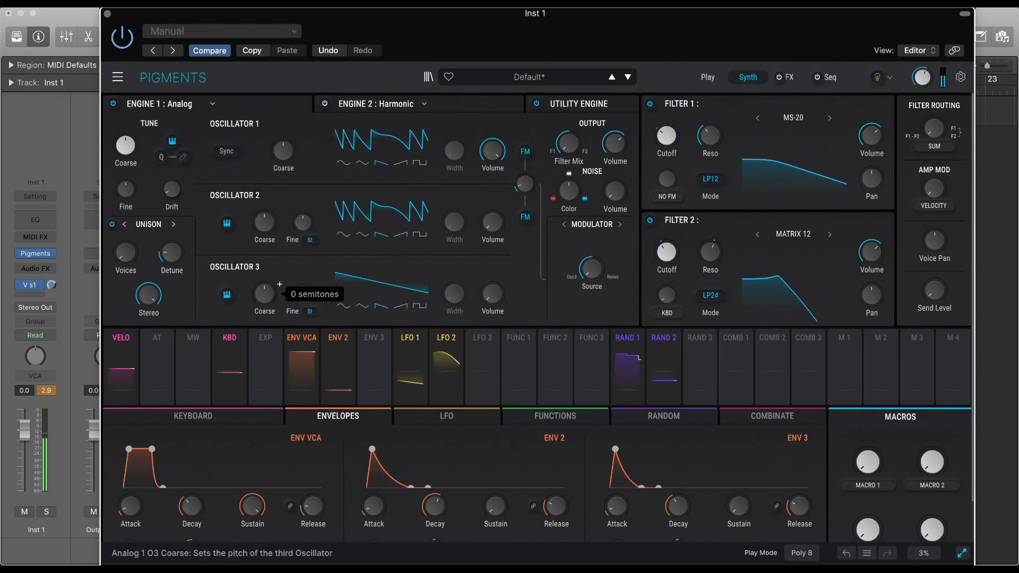
{"action": "left_click_drag", "start_coordinate": [264, 292], "coordinate": [264, 306]}
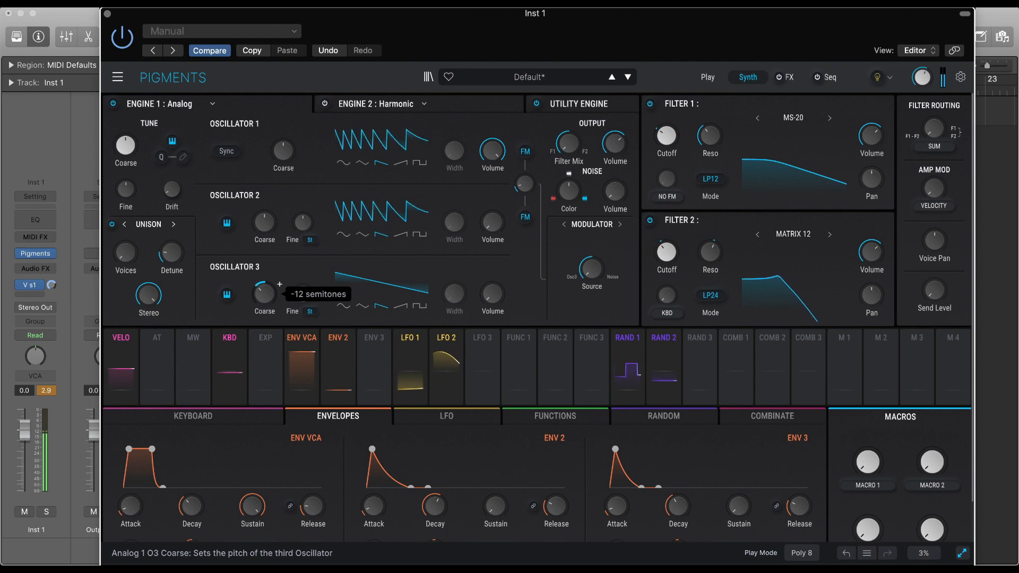
Switch off oscillator 2's FM, readjust the FM amount, and adjust Engine 1's output Volume.
{"action": "left_click", "coordinate": [526, 217]}
{"action": "left_click_drag", "start_coordinate": [525, 184], "coordinate": [529, 188]}
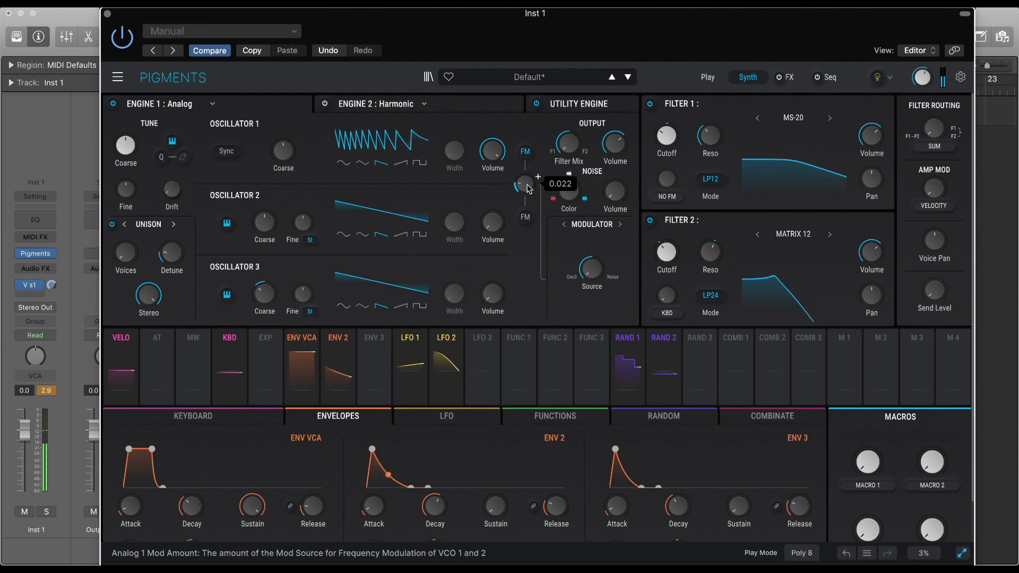
{"action": "left_click", "coordinate": [619, 151]}
{"action": "left_click_drag", "start_coordinate": [619, 151], "coordinate": [618, 149]}
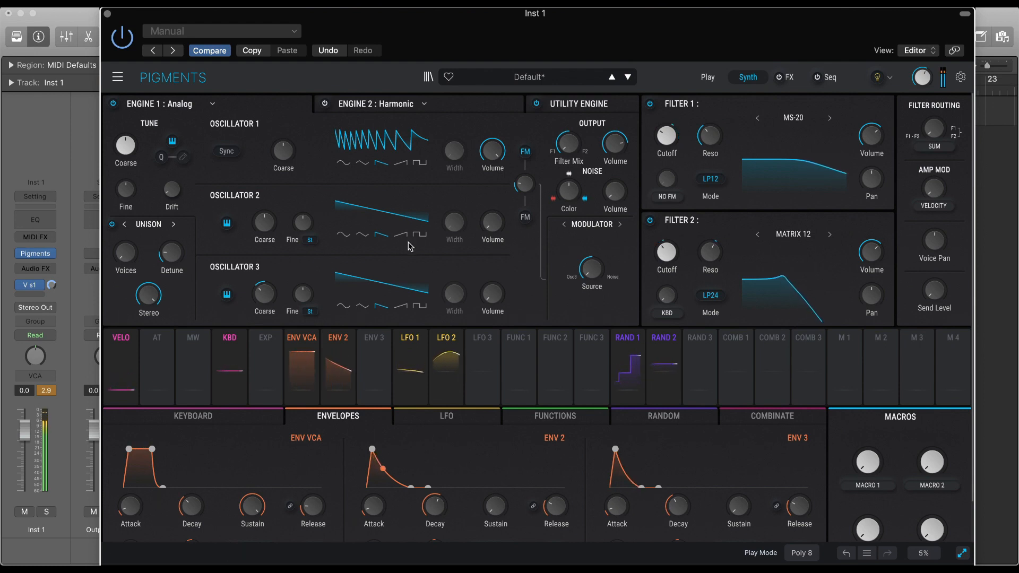
Audition oscillators 3 and 2 by briefly raising their Volume levels.
{"action": "mouse_move", "coordinate": [508, 285]}
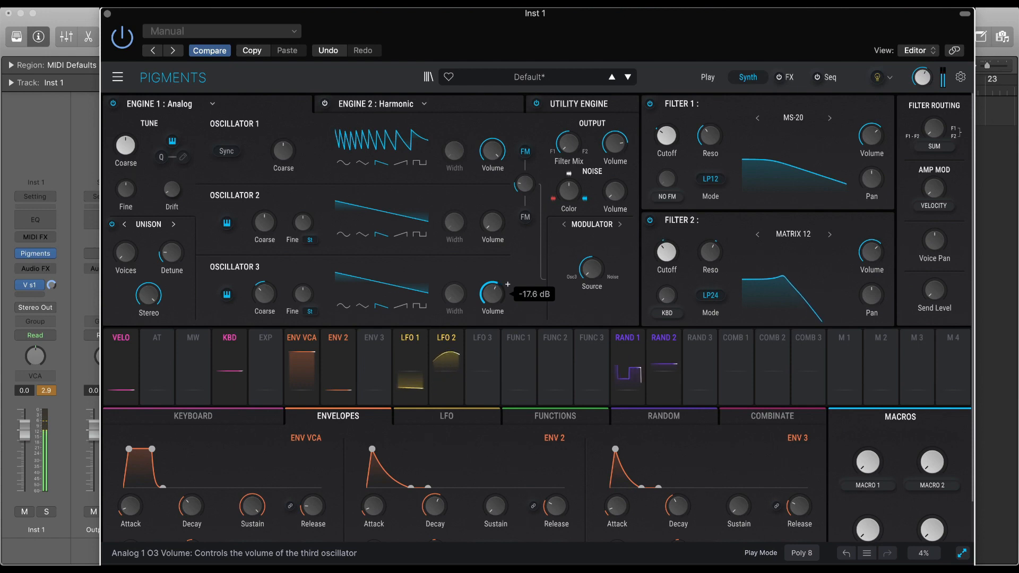
{"action": "left_click_drag", "start_coordinate": [492, 294], "coordinate": [493, 342]}
{"action": "left_click_drag", "start_coordinate": [492, 224], "coordinate": [492, 213]}
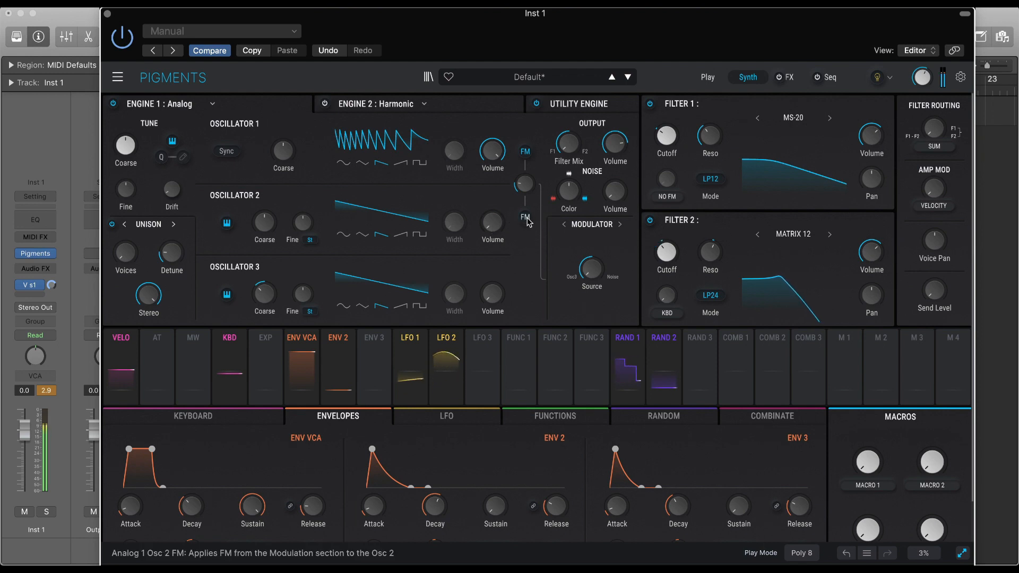
Apply FM to oscillator 2 again and adjust the FM amount with oscillator 3 set to a sine waveform.
{"action": "left_click_drag", "start_coordinate": [525, 183], "coordinate": [536, 185]}
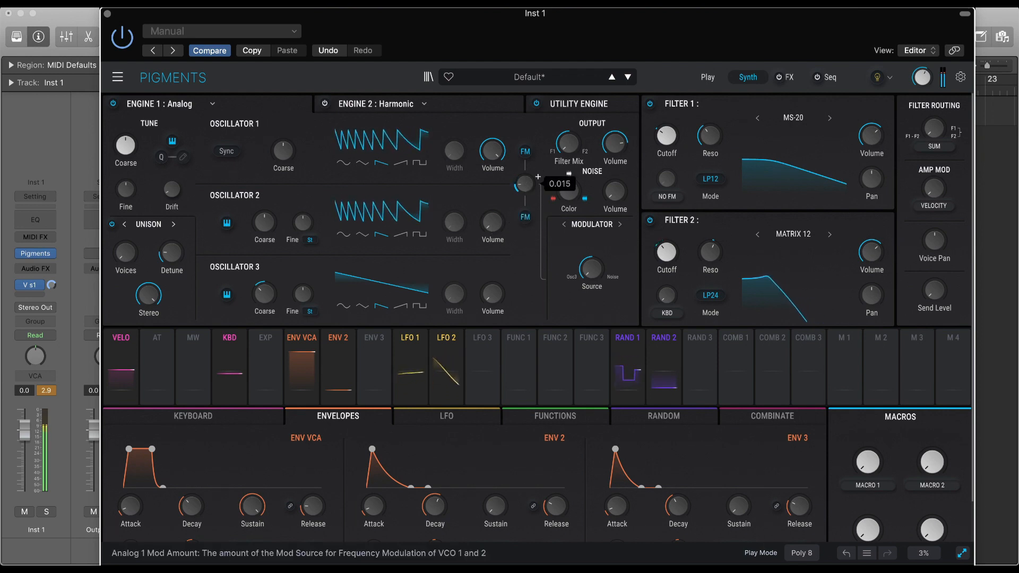
{"action": "left_click", "coordinate": [344, 307]}
{"action": "mouse_move", "coordinate": [538, 176]}
{"action": "left_click_drag", "start_coordinate": [526, 189], "coordinate": [527, 191]}
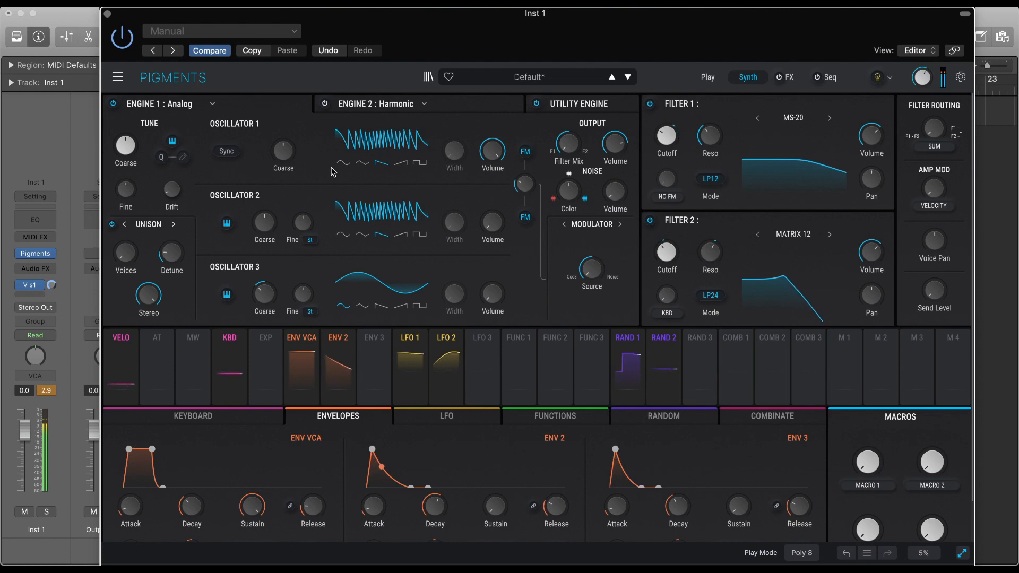
Check the Utility Engine, then open the effects section and switch the effects on.
{"action": "left_click", "coordinate": [603, 110]}
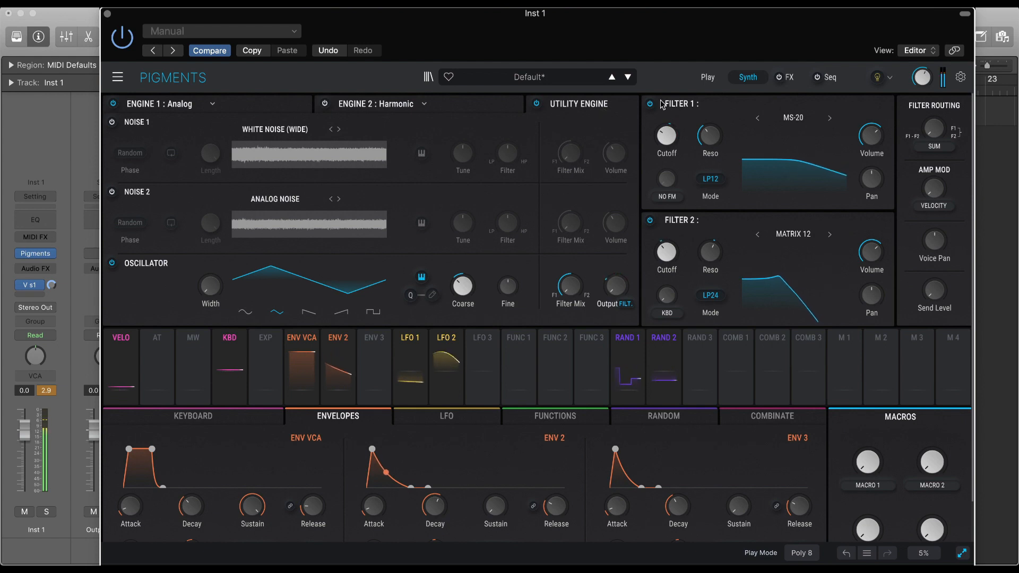
{"action": "left_click", "coordinate": [790, 78]}
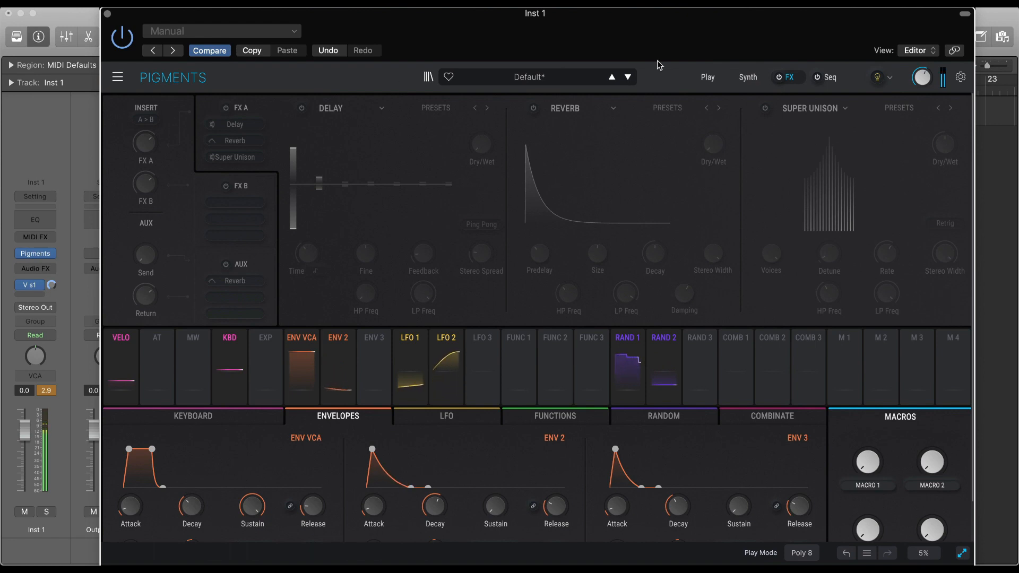
{"action": "left_click", "coordinate": [780, 77]}
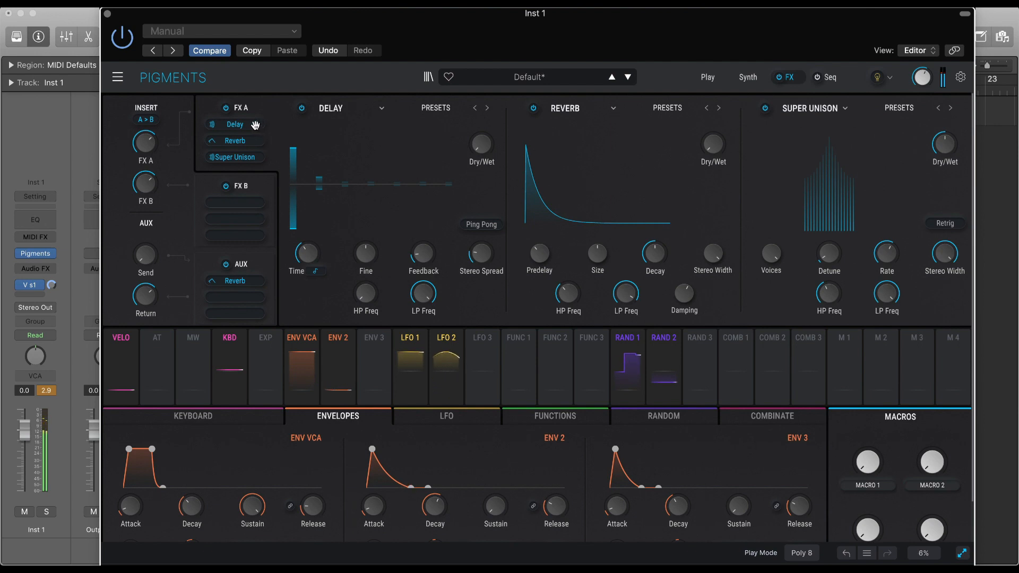
Remove the Delay and Reverb from FX A and move Super Unison into its first slot.
{"action": "left_click", "coordinate": [382, 108]}
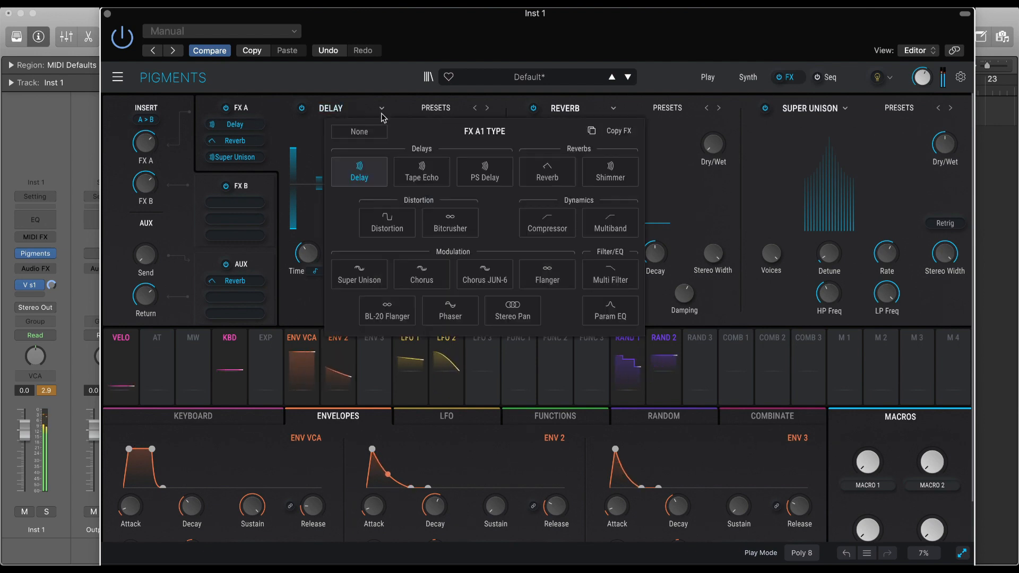
{"action": "left_click", "coordinate": [359, 132]}
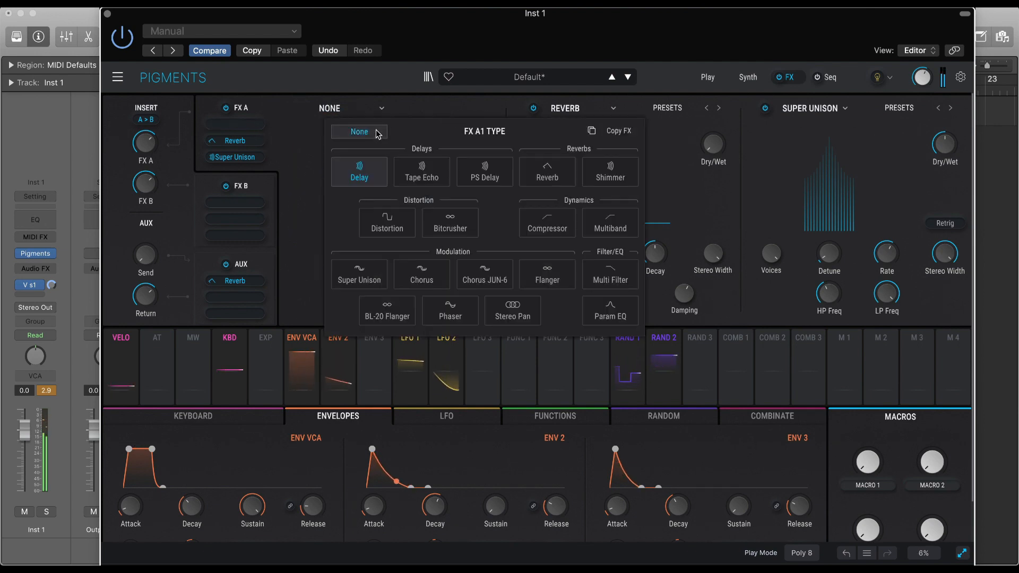
{"action": "left_click", "coordinate": [613, 109]}
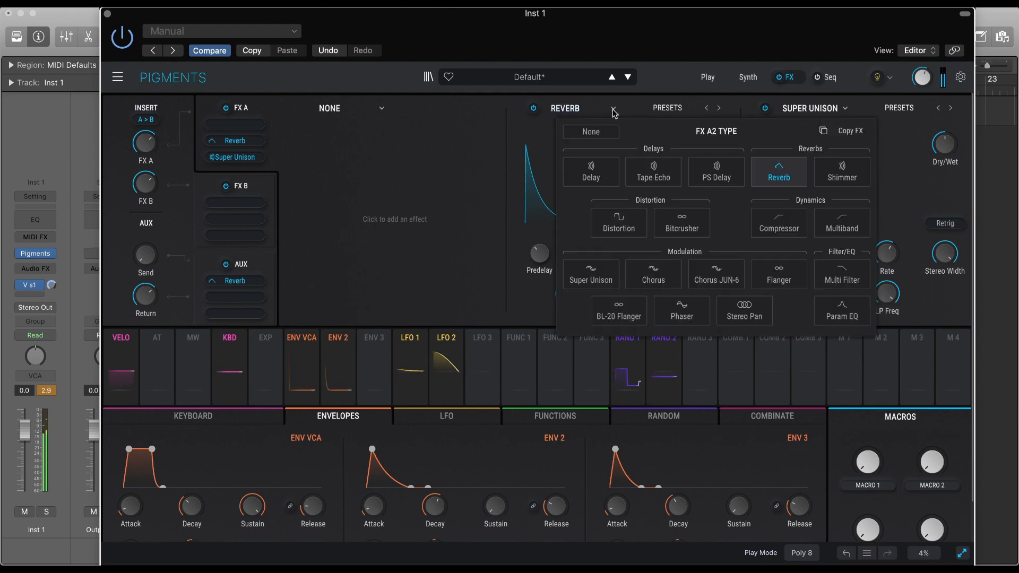
{"action": "left_click", "coordinate": [591, 131]}
{"action": "left_click", "coordinate": [831, 108]}
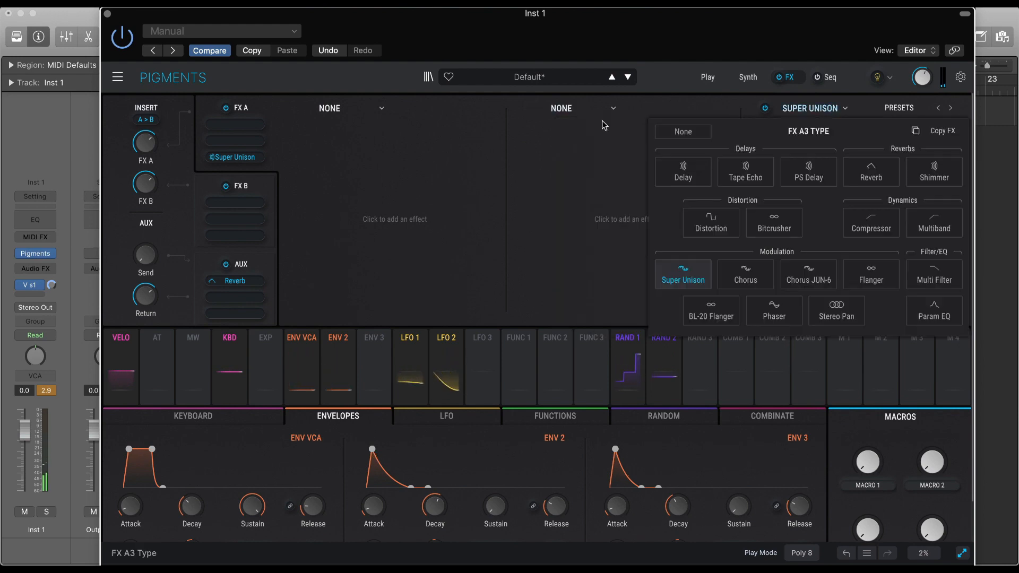
{"action": "left_click", "coordinate": [575, 126]}
{"action": "left_click_drag", "start_coordinate": [241, 157], "coordinate": [237, 124]}
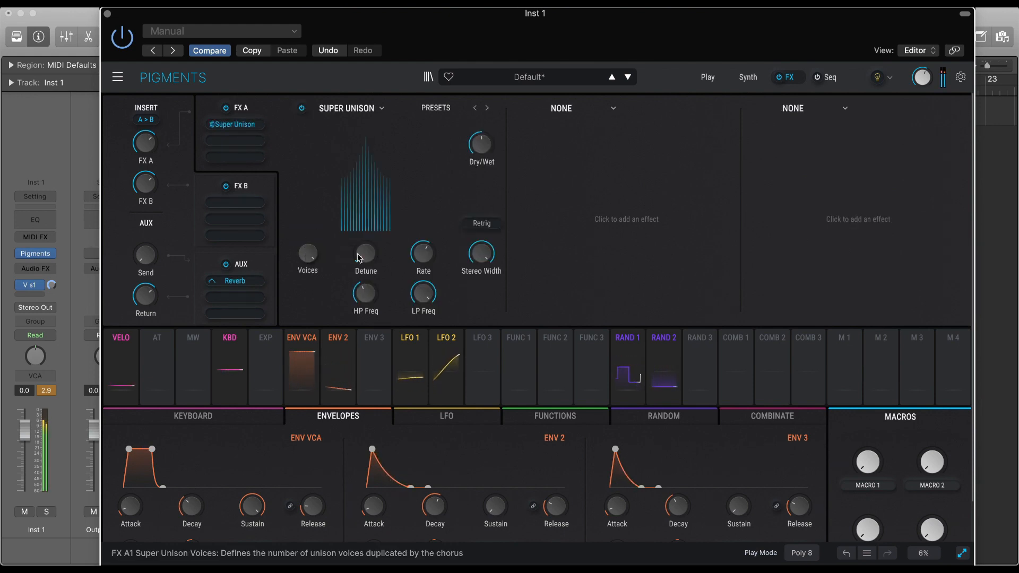
Adjust Super Unison's Detune and Rate, then lower its Dry/Wet and modulate it with Envelope 2.
{"action": "left_click_drag", "start_coordinate": [367, 261], "coordinate": [426, 267]}
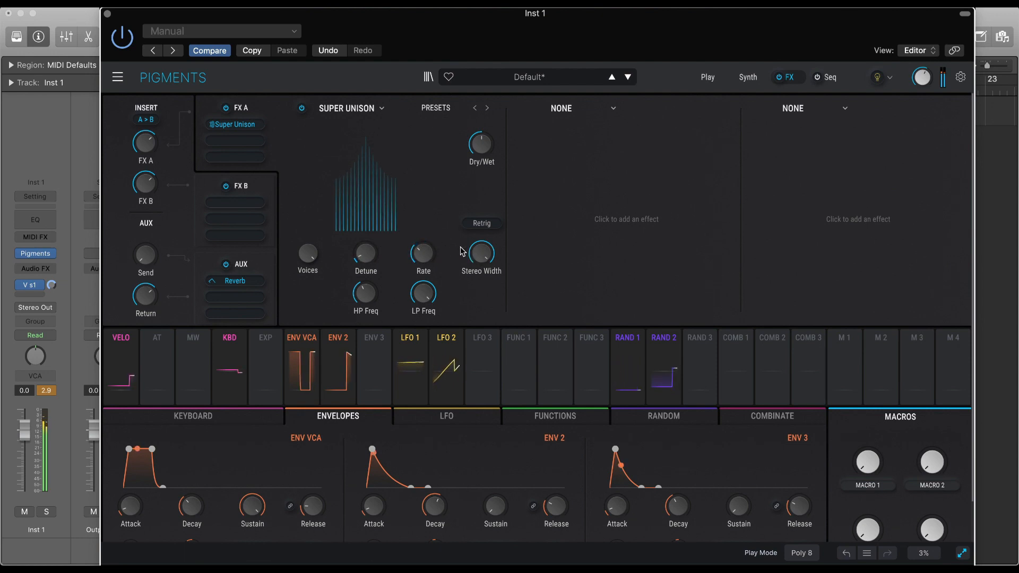
{"action": "left_click_drag", "start_coordinate": [481, 144], "coordinate": [482, 183]}
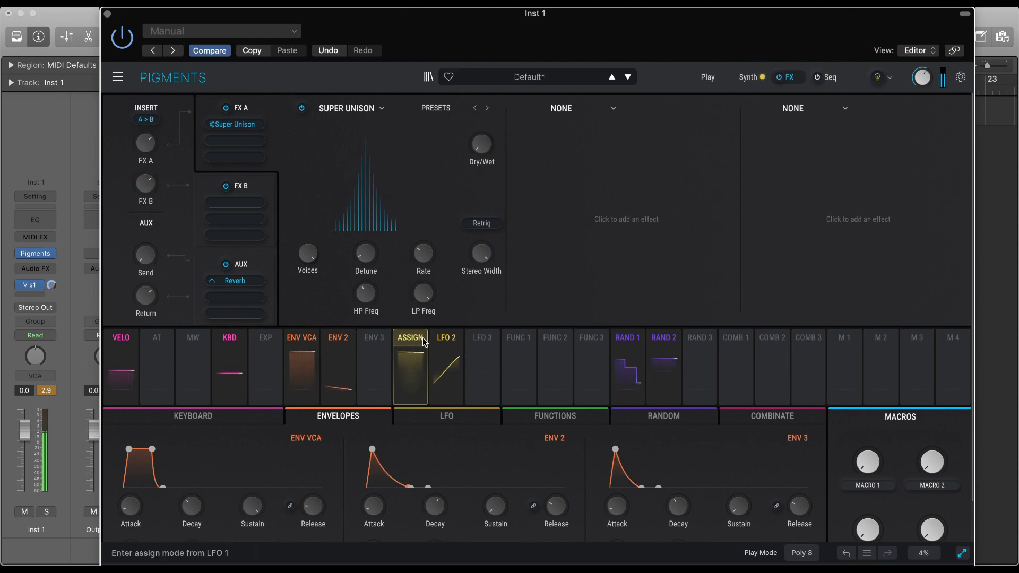
{"action": "left_click", "coordinate": [343, 343]}
{"action": "left_click", "coordinate": [482, 143]}
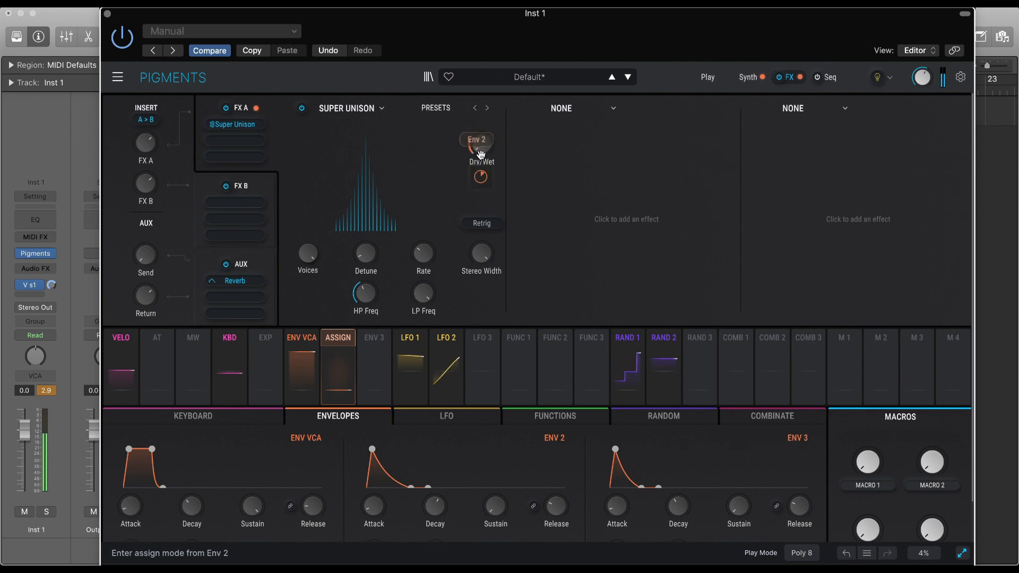
{"action": "left_click", "coordinate": [491, 198]}
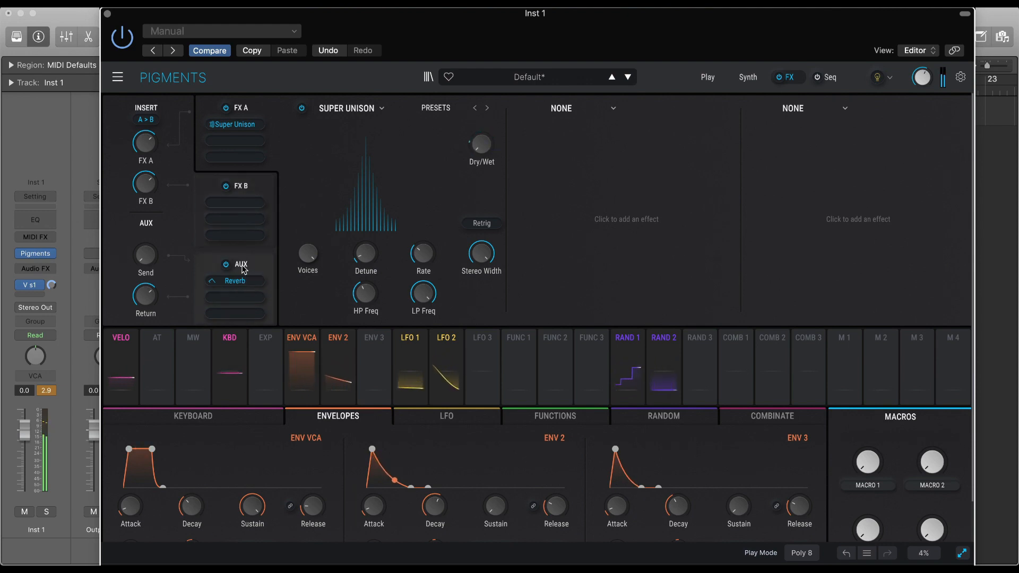
Replace the AUX bus's Reverb with the Shimmer effect.
{"action": "left_click", "coordinate": [259, 266]}
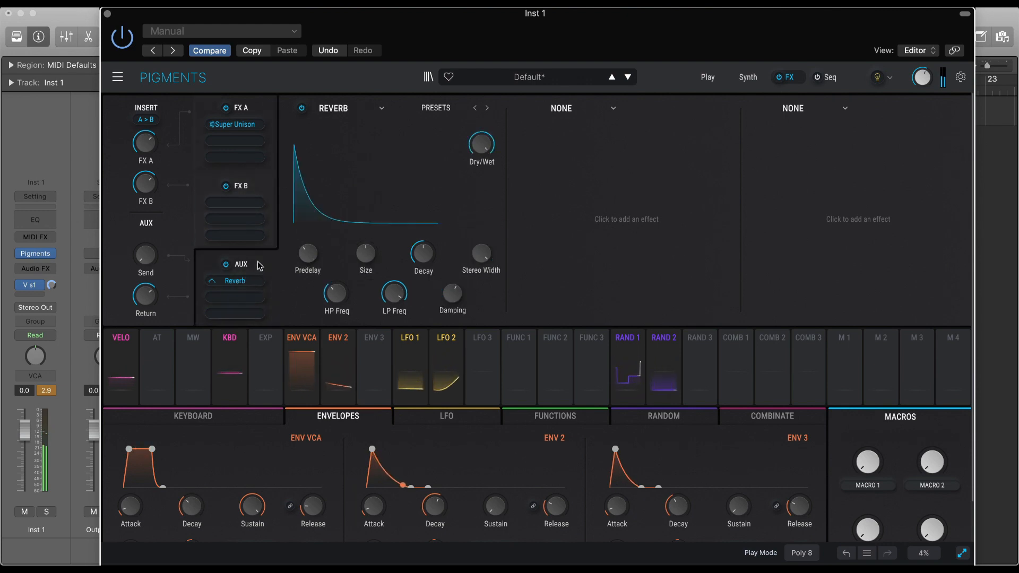
{"action": "left_click", "coordinate": [382, 109]}
{"action": "left_click", "coordinate": [611, 171]}
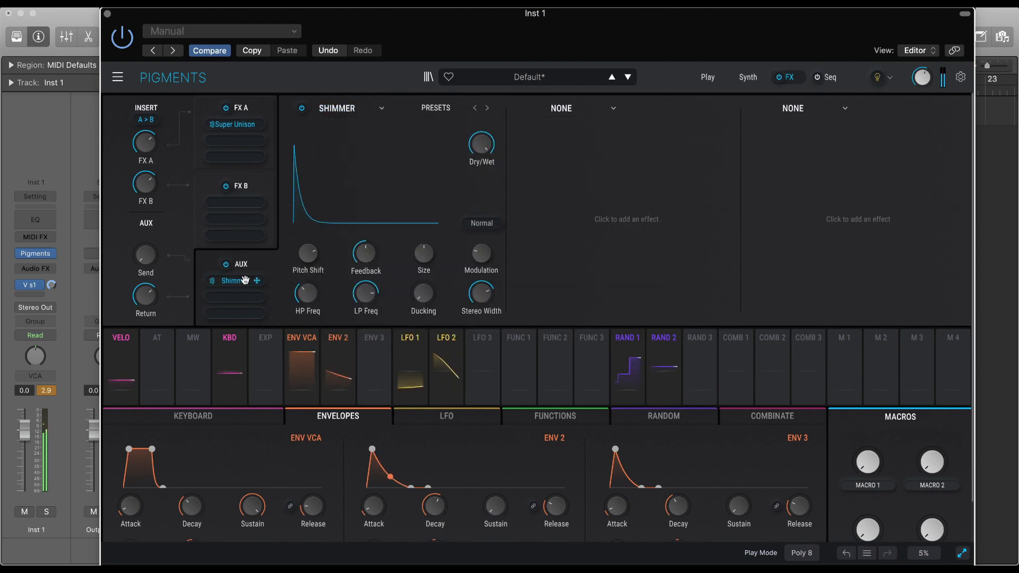
Raise the AUX bus's Send level and lengthen the Attack of Envelope 2 and Envelope VCA.
{"action": "mouse_move", "coordinate": [143, 258]}
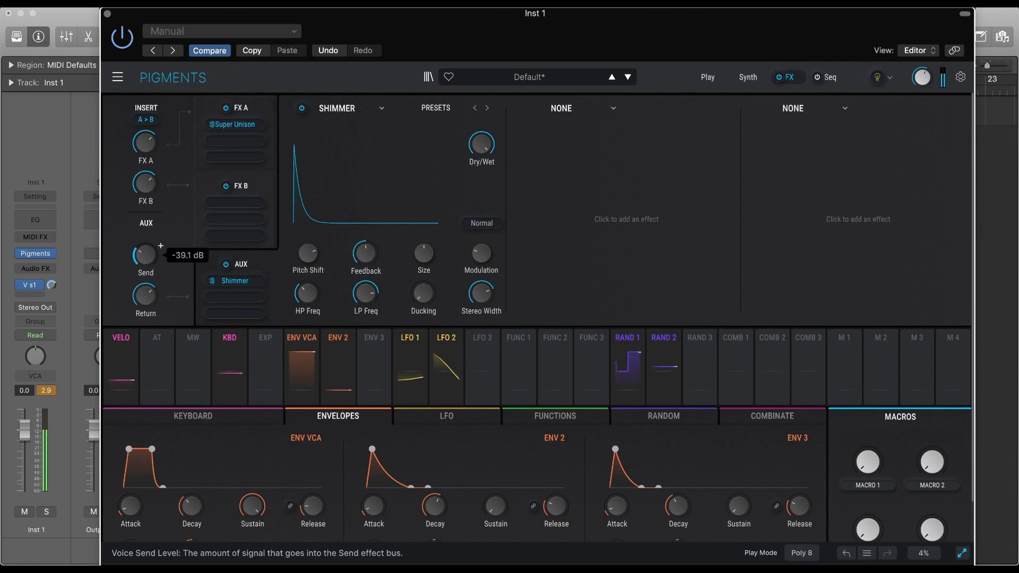
{"action": "left_click_drag", "start_coordinate": [144, 255], "coordinate": [144, 212]}
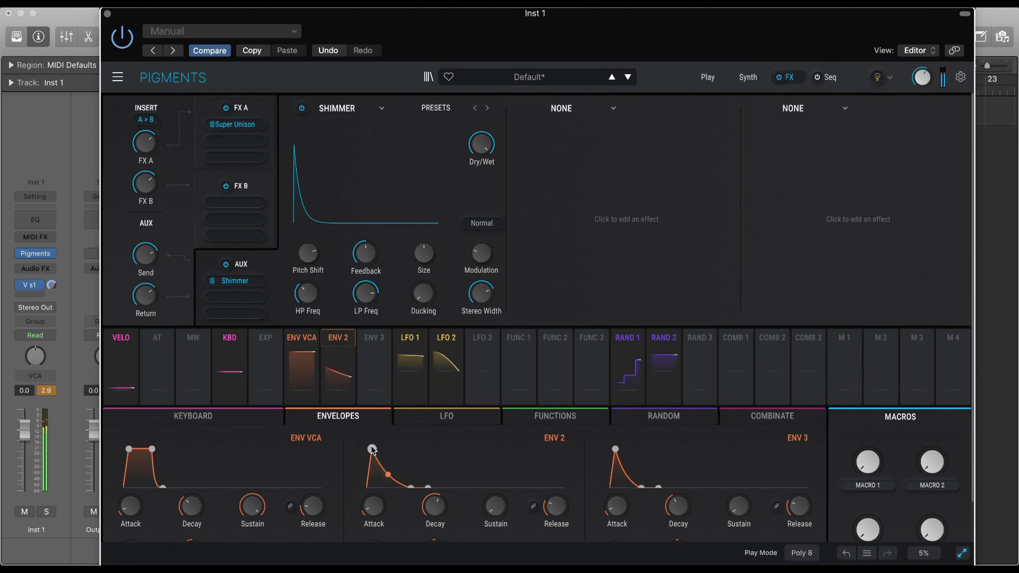
{"action": "left_click_drag", "start_coordinate": [373, 450], "coordinate": [382, 450]}
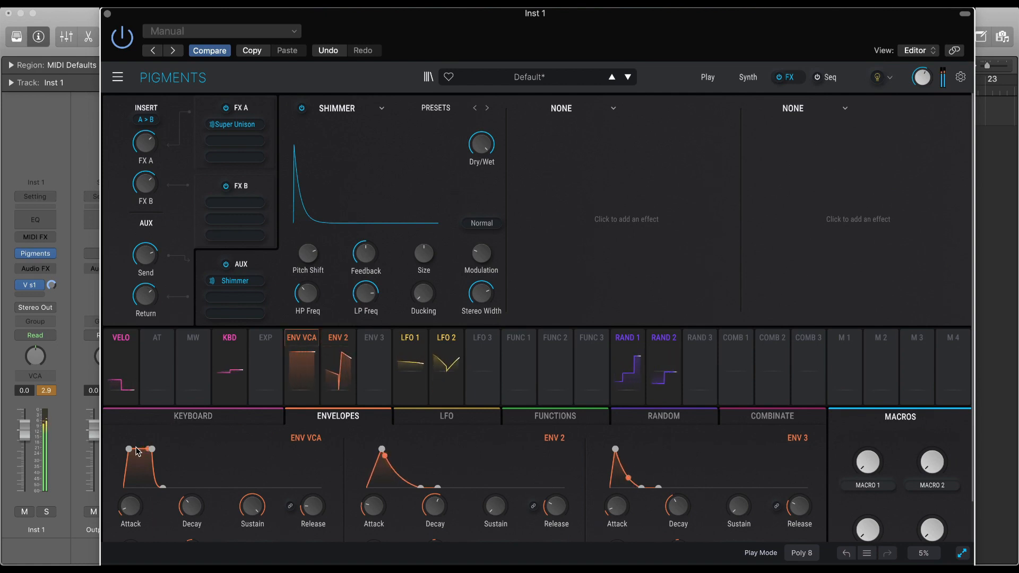
{"action": "mouse_move", "coordinate": [137, 452]}
{"action": "left_mouse_down"}
{"action": "mouse_move", "coordinate": [156, 452]}
{"action": "mouse_move", "coordinate": [144, 452]}
{"action": "left_mouse_up"}
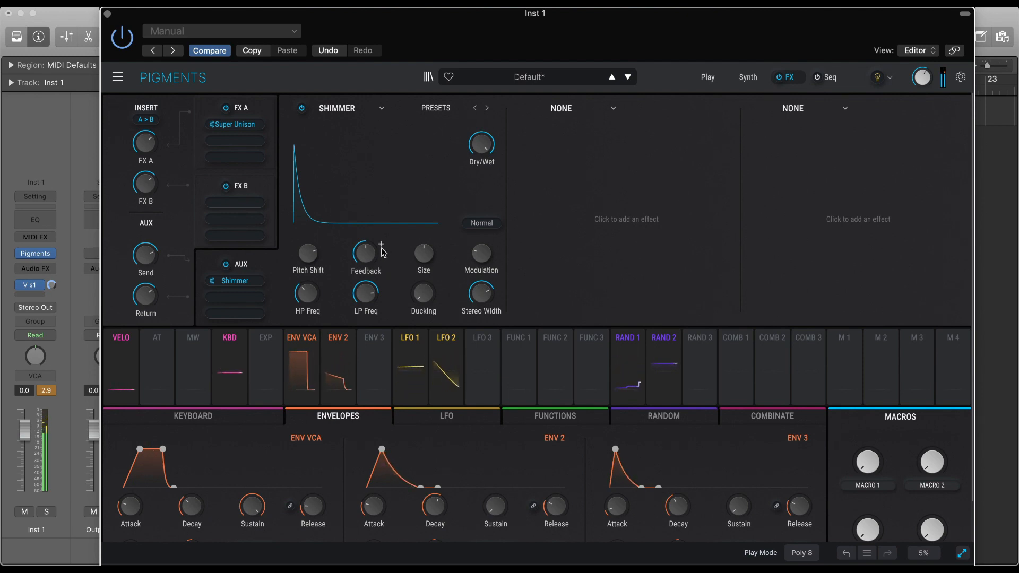
Try to modulate Shimmer's Size with Envelope 3.
{"action": "mouse_move", "coordinate": [423, 257]}
{"action": "left_mouse_down"}
{"action": "mouse_move", "coordinate": [424, 246]}
{"action": "mouse_move", "coordinate": [423, 260]}
{"action": "left_mouse_up"}
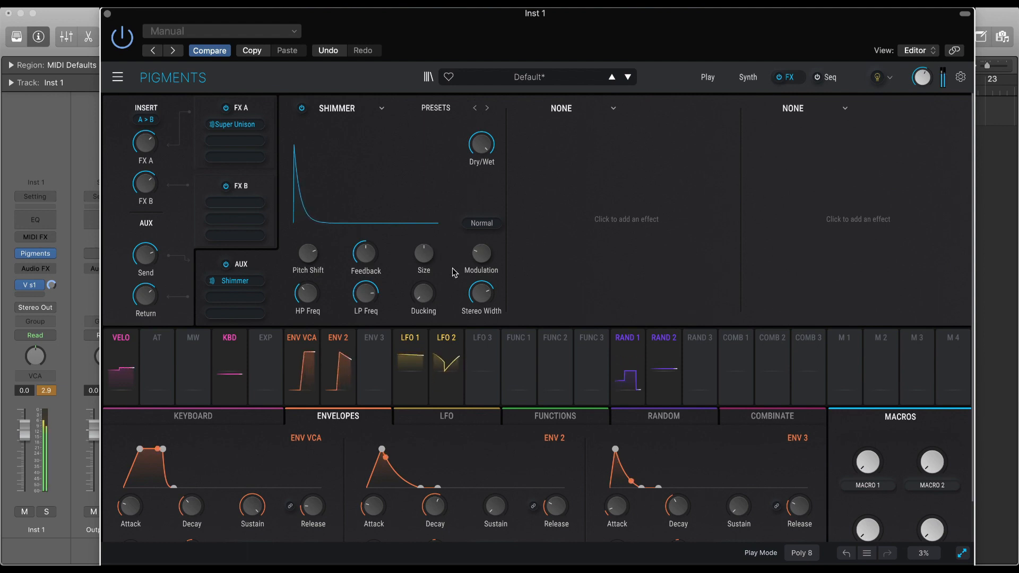
{"action": "left_click", "coordinate": [374, 340]}
{"action": "left_click_drag", "start_coordinate": [418, 255], "coordinate": [423, 255]}
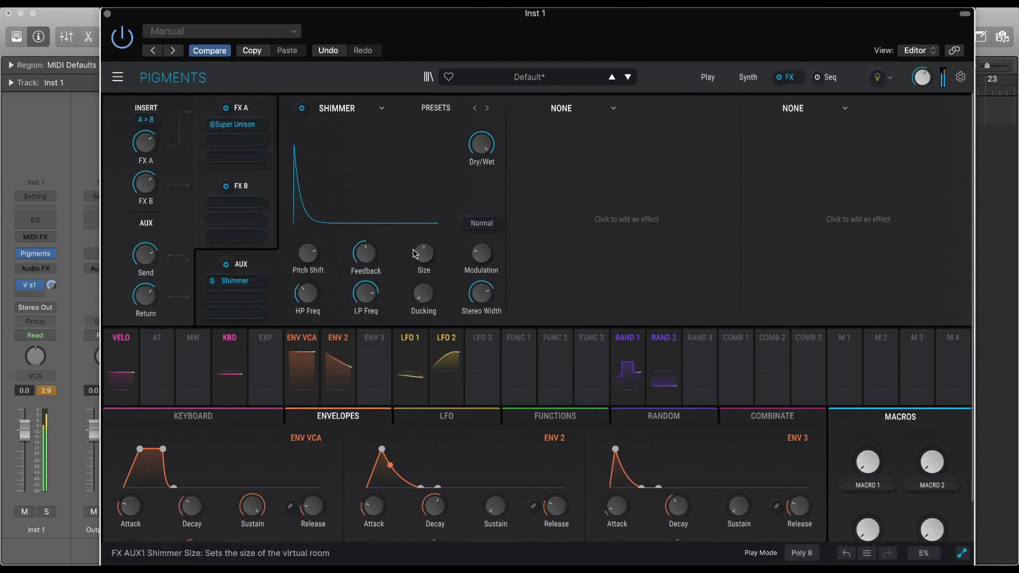
Set Shimmer's harmonize mode to Octave Down, raise its Ducking and Feedback, and lower its LP Freq.
{"action": "mouse_move", "coordinate": [486, 259]}
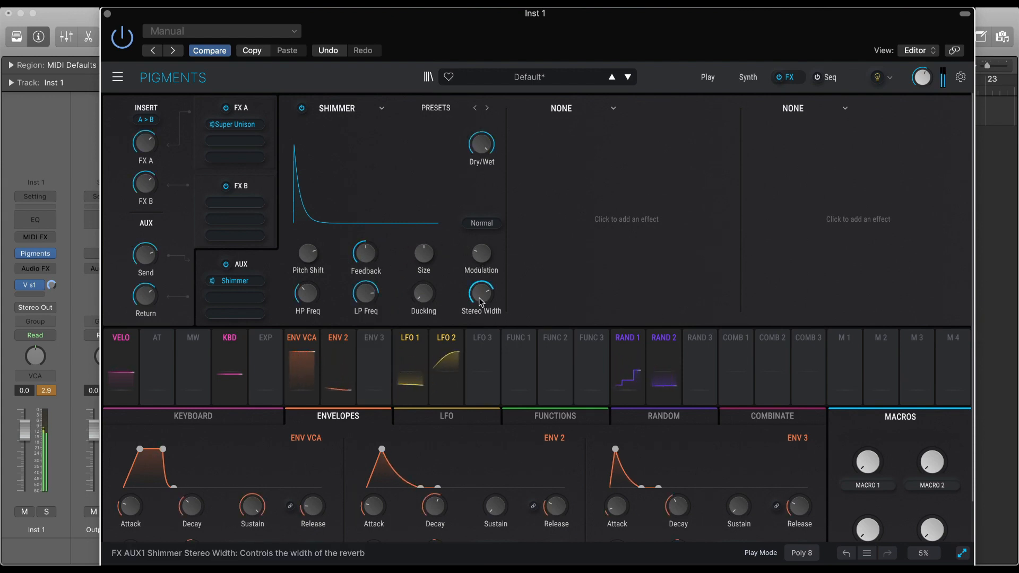
{"action": "left_click", "coordinate": [482, 224]}
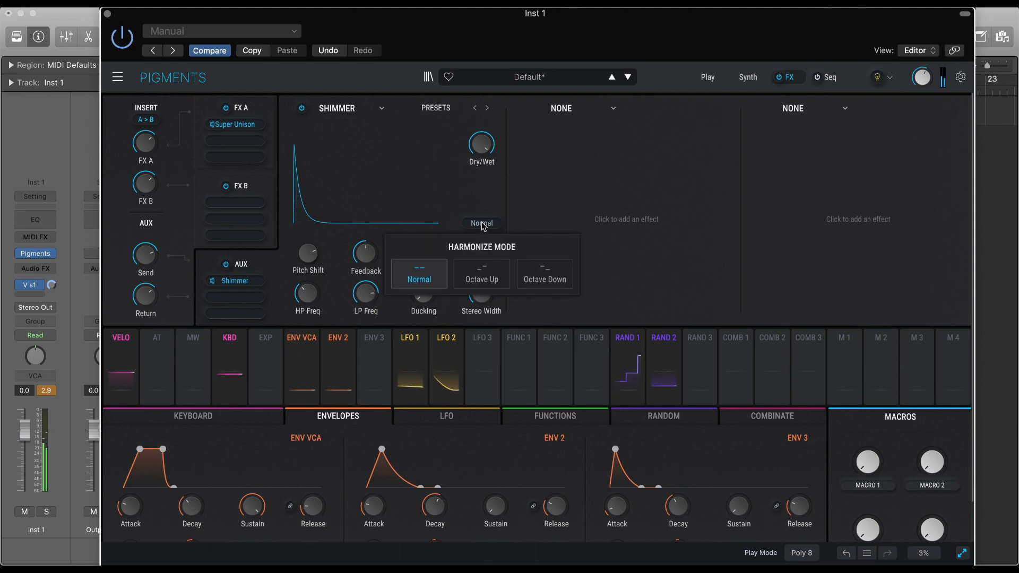
{"action": "left_click", "coordinate": [534, 270]}
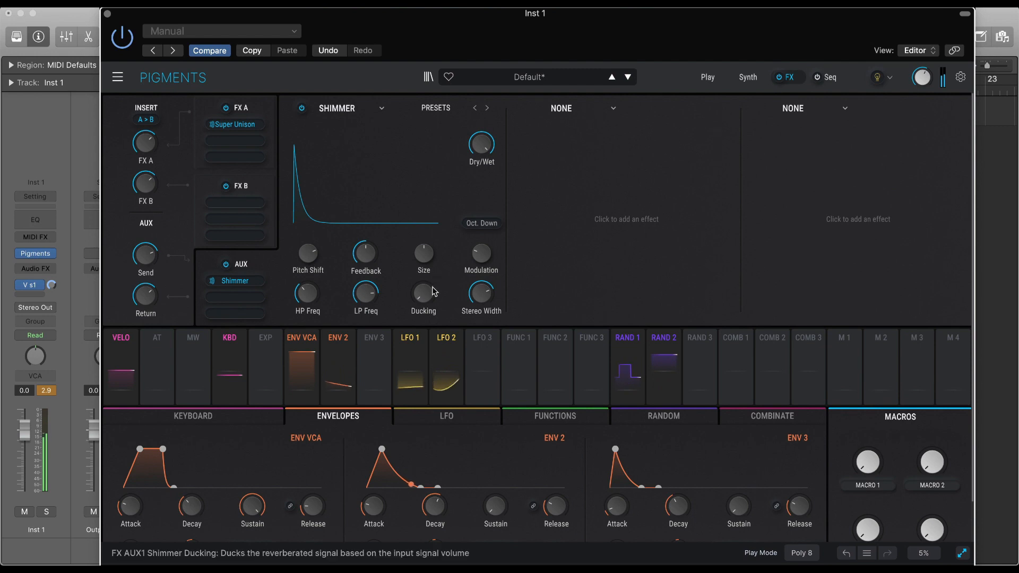
{"action": "mouse_move", "coordinate": [435, 291]}
{"action": "left_mouse_down"}
{"action": "mouse_move", "coordinate": [428, 298]}
{"action": "mouse_move", "coordinate": [439, 284]}
{"action": "left_mouse_up"}
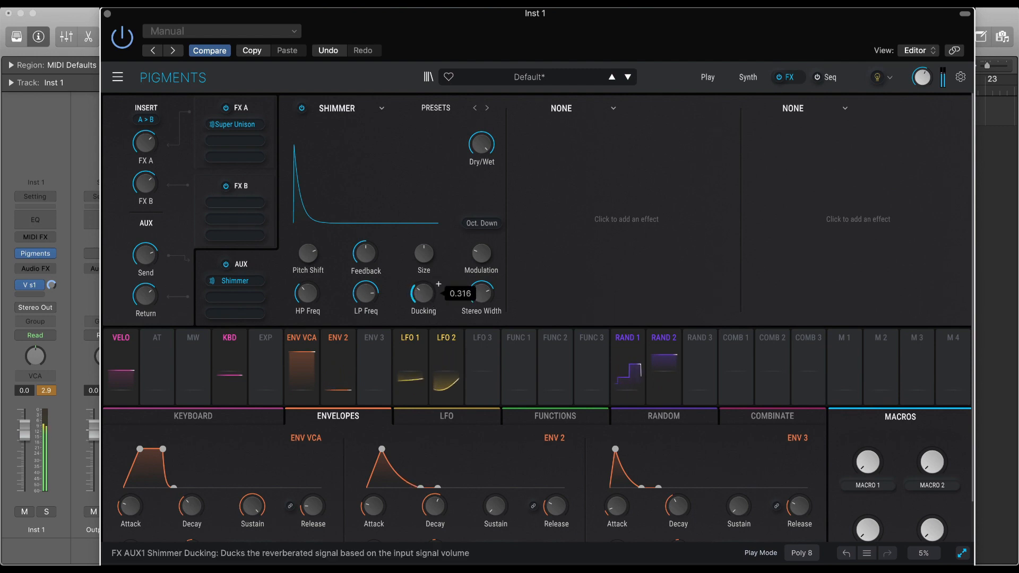
{"action": "mouse_move", "coordinate": [371, 296]}
{"action": "left_mouse_down"}
{"action": "mouse_move", "coordinate": [380, 284]}
{"action": "mouse_move", "coordinate": [365, 307]}
{"action": "mouse_move", "coordinate": [380, 289]}
{"action": "left_mouse_up"}
{"action": "left_click_drag", "start_coordinate": [381, 244], "coordinate": [381, 239]}
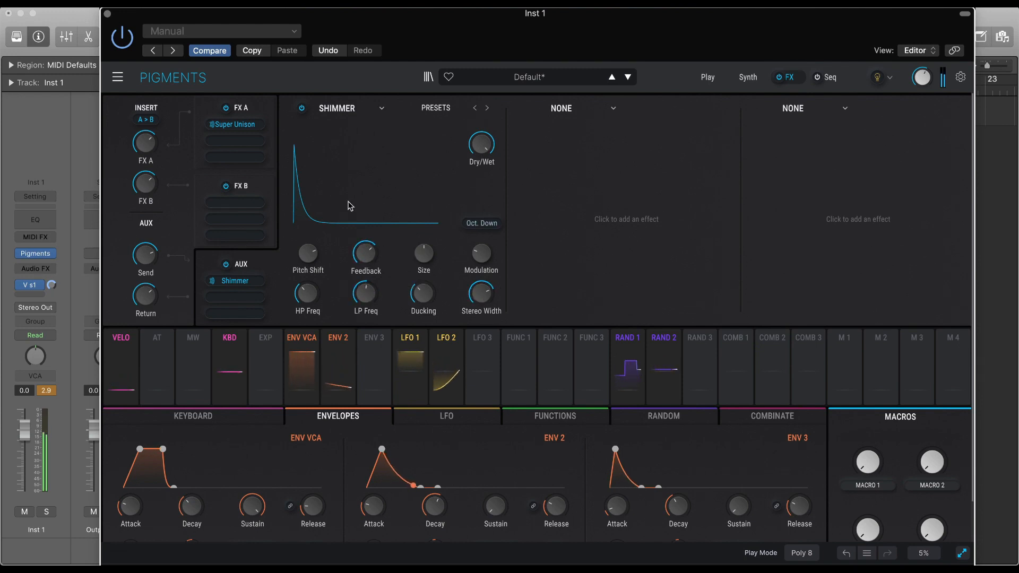
Modulate the AUX bus's Send level with Envelope 3 and lengthen that envelope's Decay.
{"action": "mouse_move", "coordinate": [154, 256]}
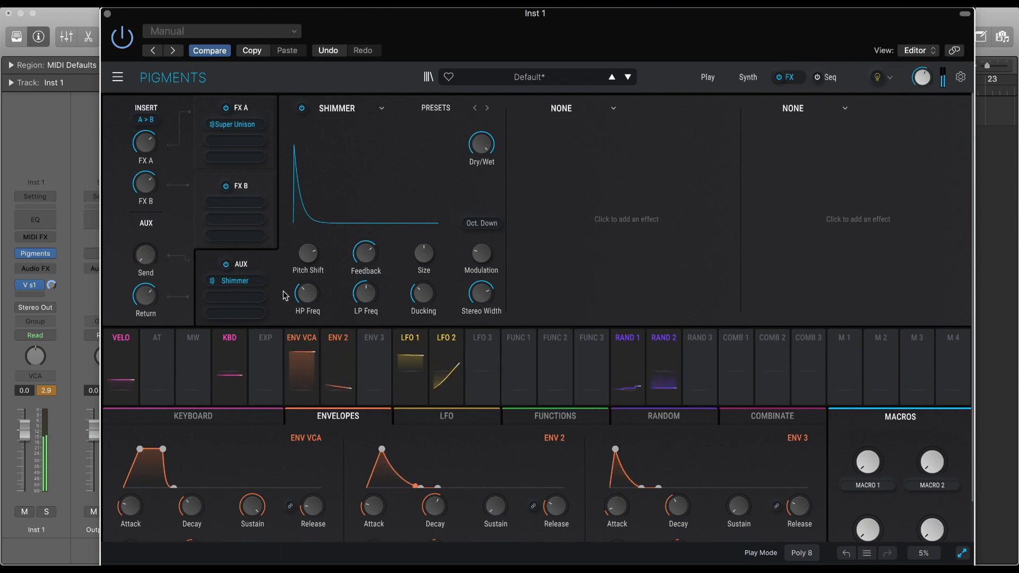
{"action": "left_click", "coordinate": [374, 366]}
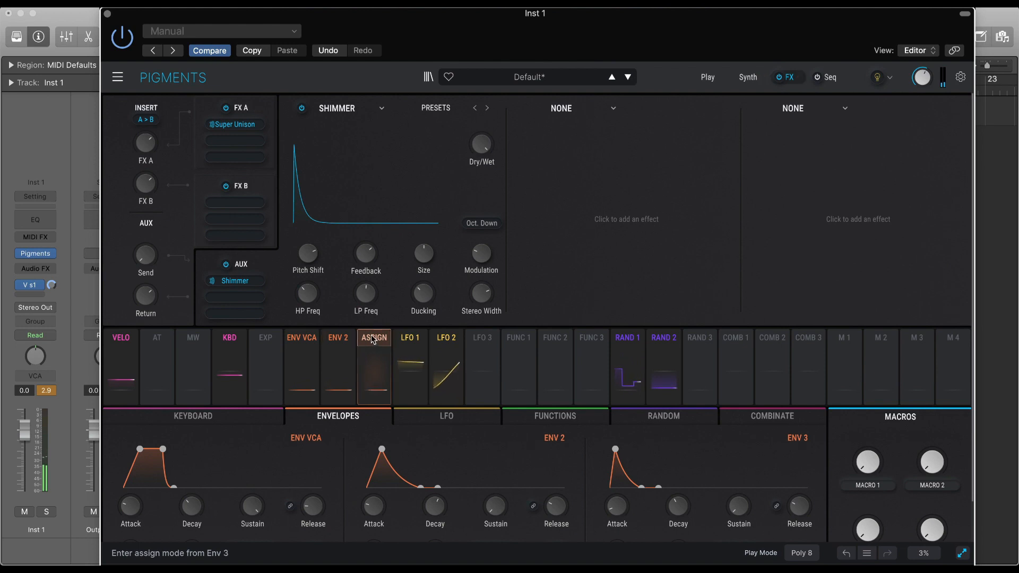
{"action": "left_click_drag", "start_coordinate": [140, 254], "coordinate": [144, 233]}
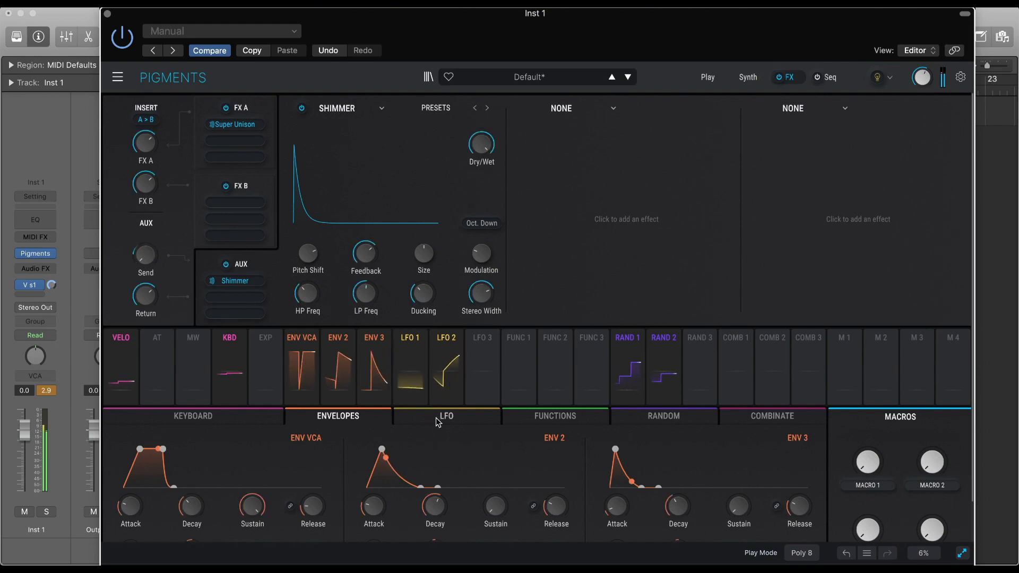
{"action": "left_click_drag", "start_coordinate": [640, 486], "coordinate": [679, 487]}
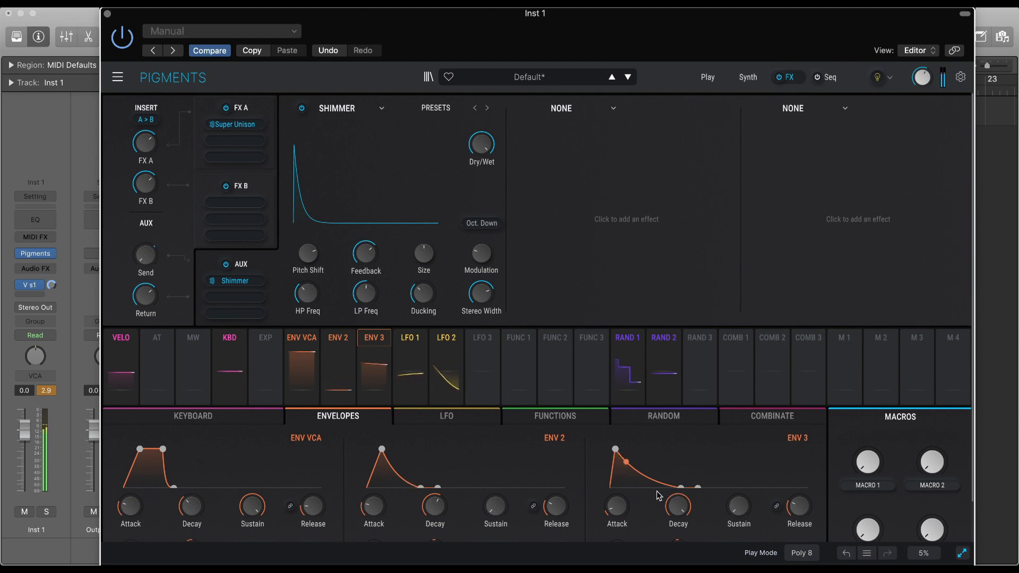
{"action": "left_click_drag", "start_coordinate": [682, 489], "coordinate": [657, 492]}
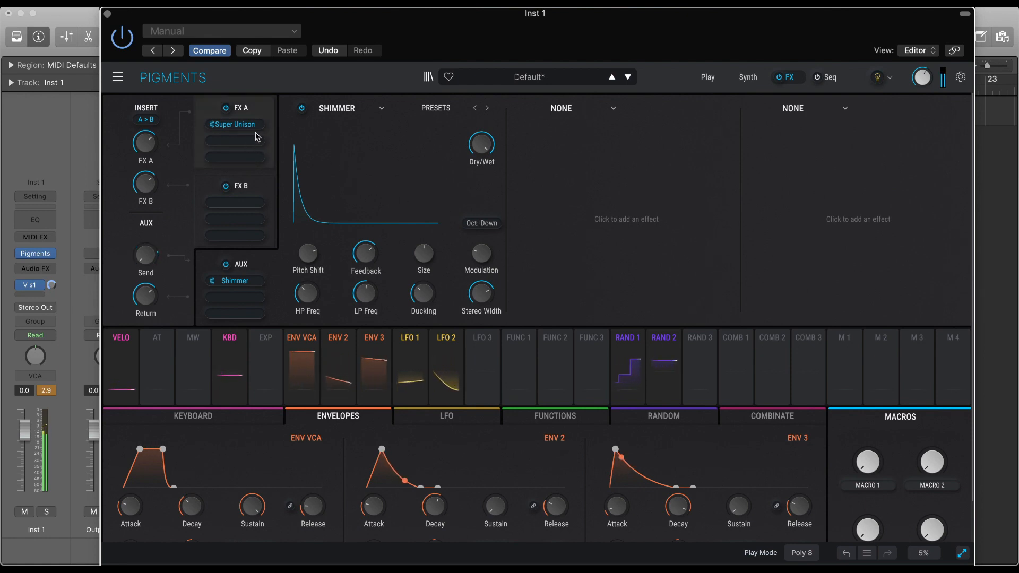
Add the Distortion effect to the second slot of FX A.
{"action": "left_click", "coordinate": [264, 111]}
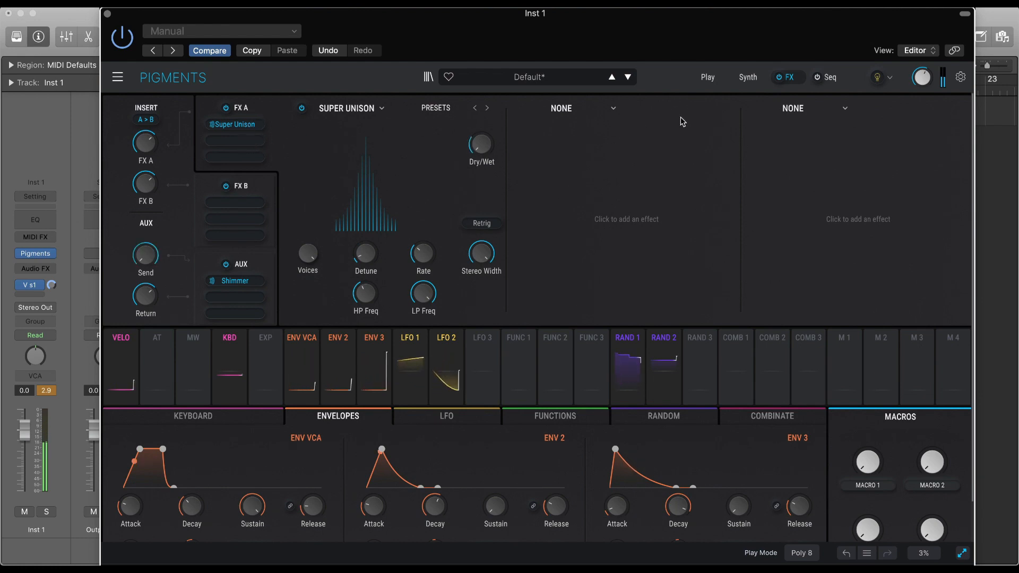
{"action": "left_click", "coordinate": [570, 109]}
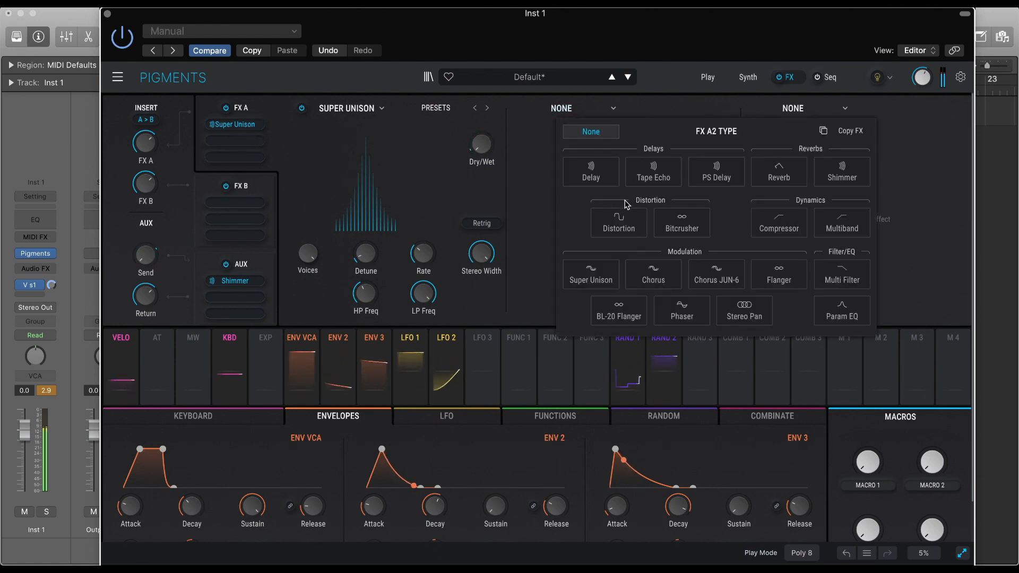
{"action": "left_click", "coordinate": [620, 219]}
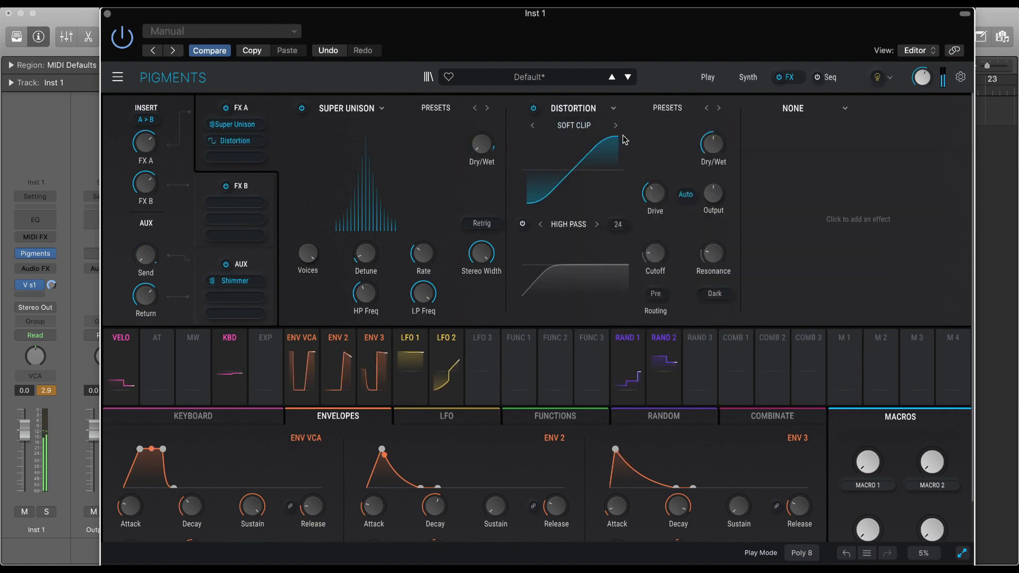
Try the Climb and Exponential distortion types, ending on Soft Clip.
{"action": "left_click", "coordinate": [597, 128]}
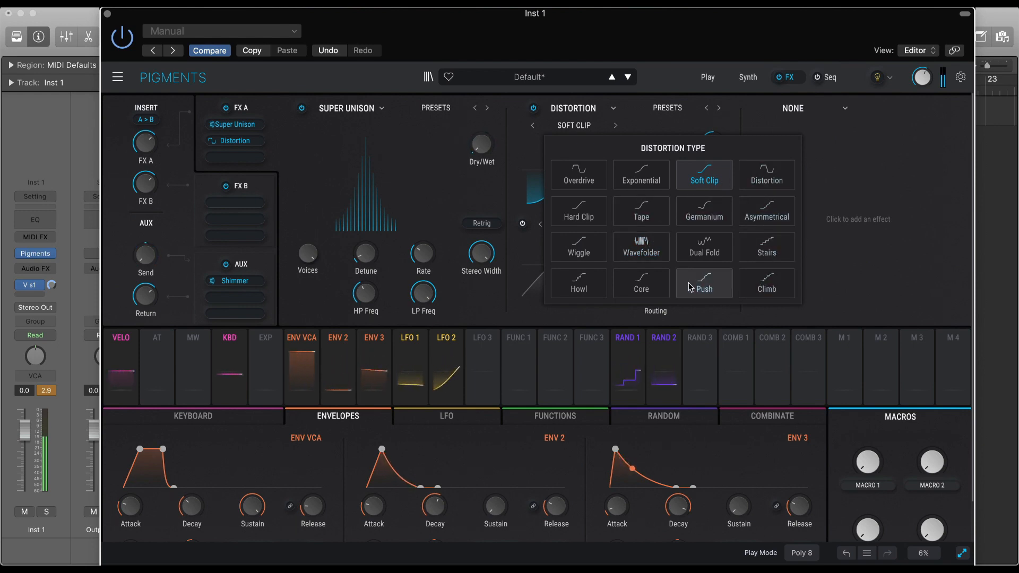
{"action": "left_click", "coordinate": [763, 287]}
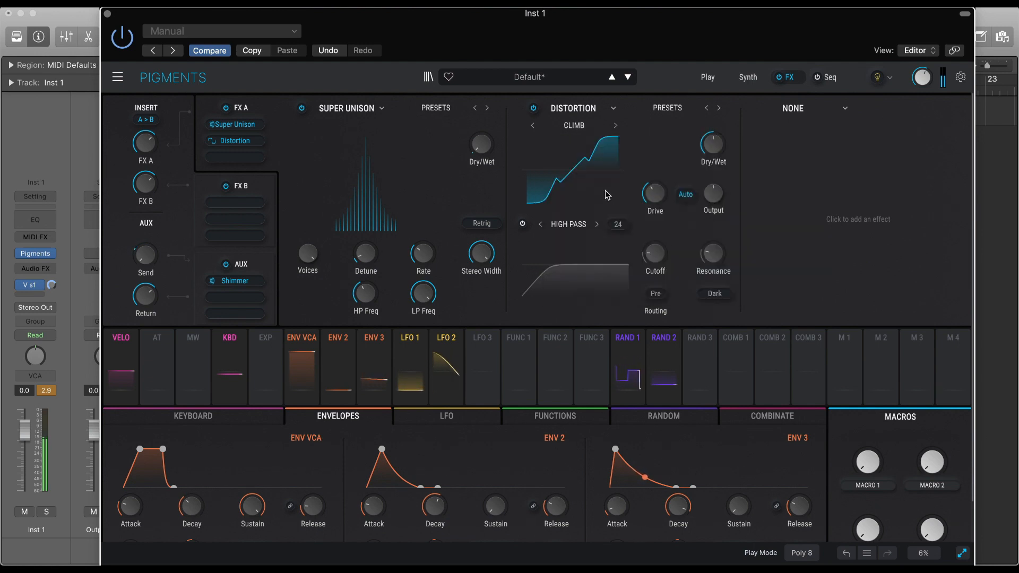
{"action": "left_click", "coordinate": [615, 126]}
{"action": "left_click", "coordinate": [616, 126]}
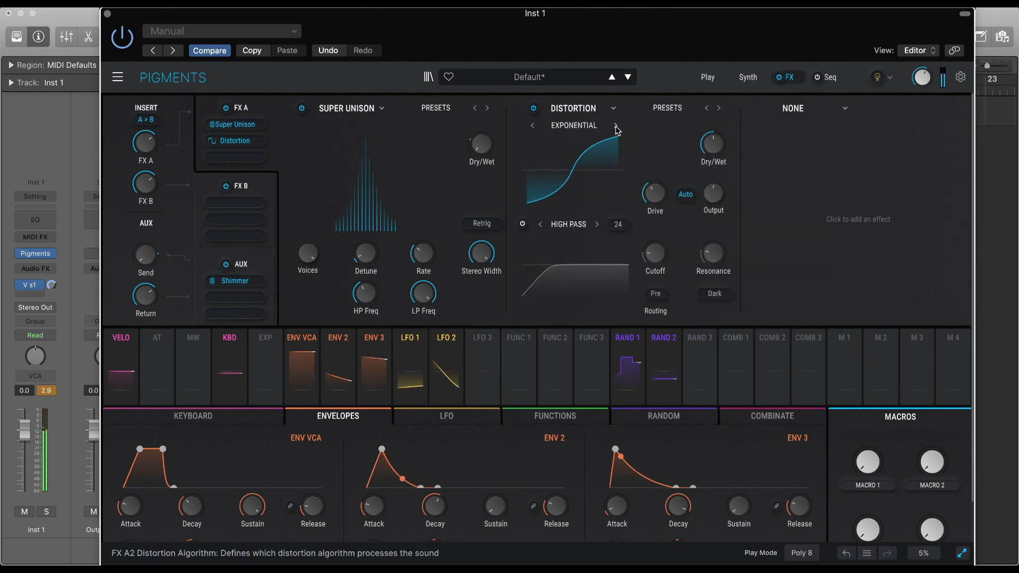
{"action": "left_click", "coordinate": [616, 126]}
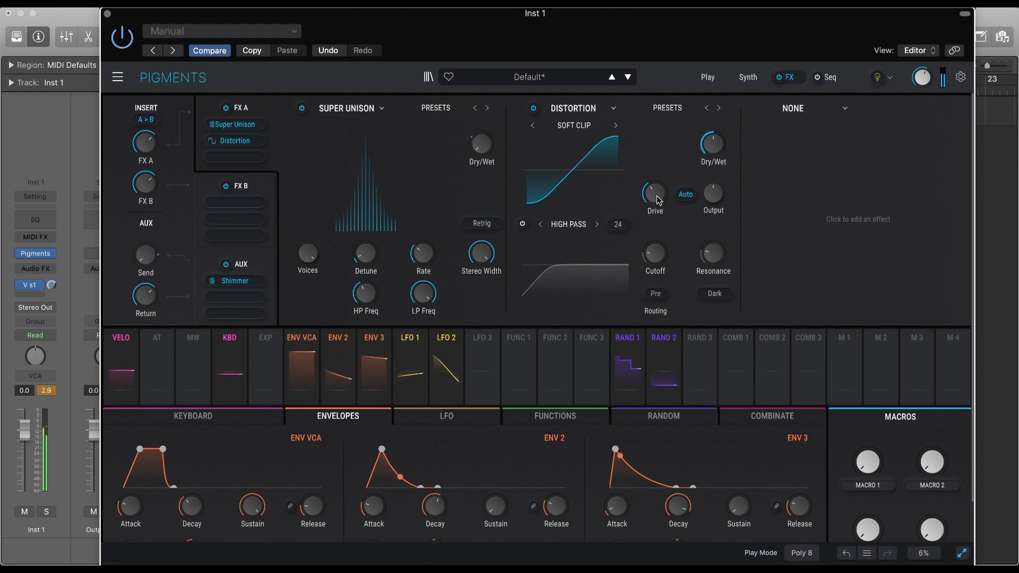
Raise the Distortion's Drive and change its type to Hard Clip.
{"action": "left_click_drag", "start_coordinate": [657, 200], "coordinate": [657, 186]}
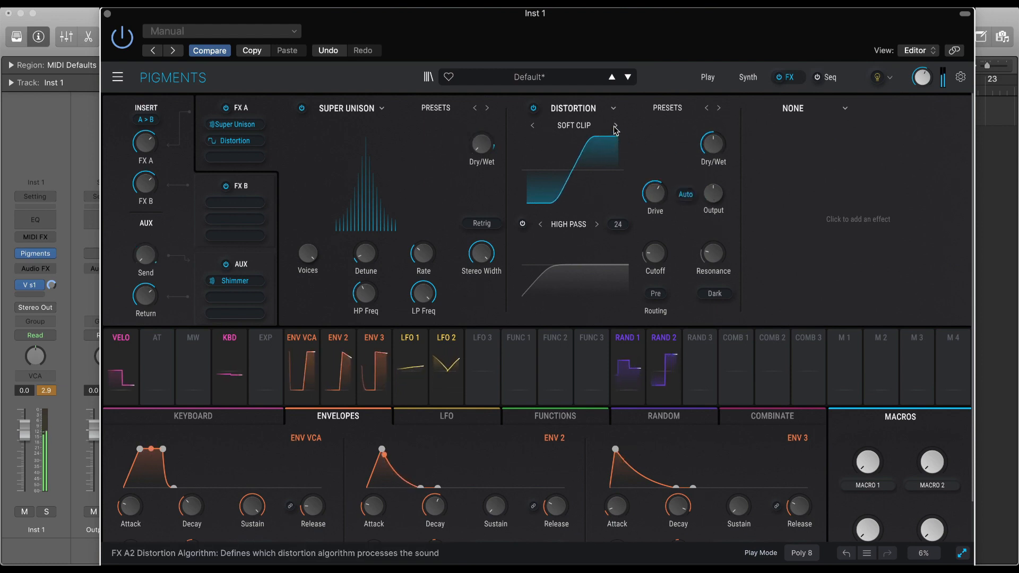
{"action": "left_click", "coordinate": [616, 127]}
{"action": "left_click", "coordinate": [615, 127]}
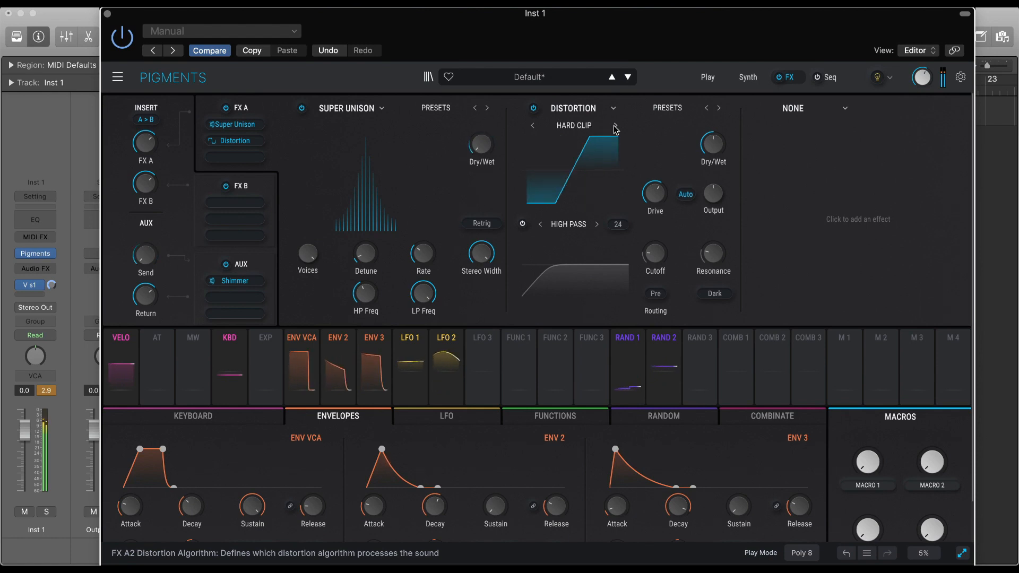
Lower the Distortion's Drive and modulate it with Envelope 2.
{"action": "mouse_move", "coordinate": [655, 195]}
{"action": "left_mouse_down"}
{"action": "mouse_move", "coordinate": [670, 184]}
{"action": "mouse_move", "coordinate": [658, 201]}
{"action": "left_mouse_up"}
{"action": "scroll", "coordinate": [670, 184], "scroll_direction": "down", "scroll_amount": 10}
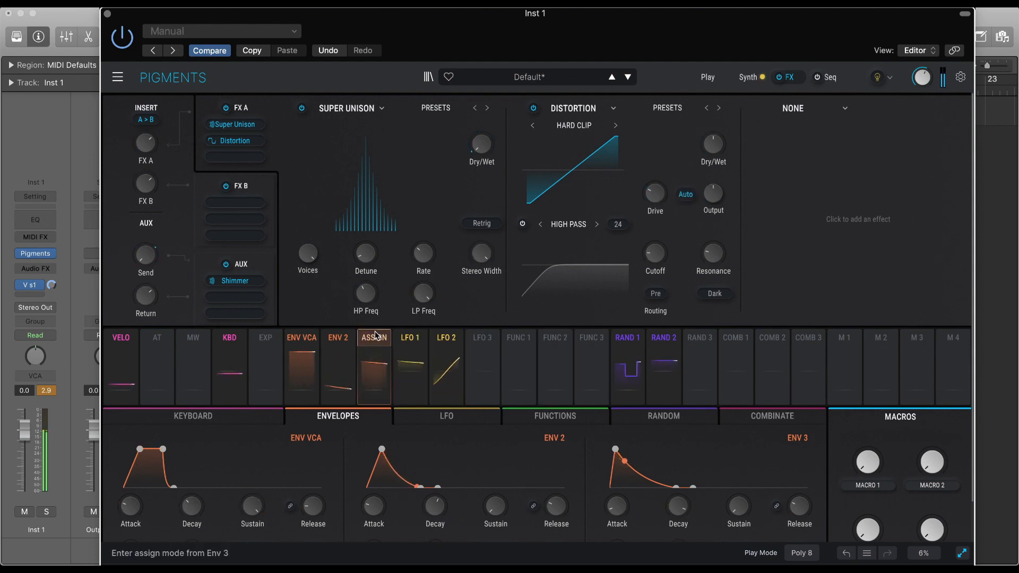
{"action": "left_click_drag", "start_coordinate": [360, 327], "coordinate": [655, 234]}
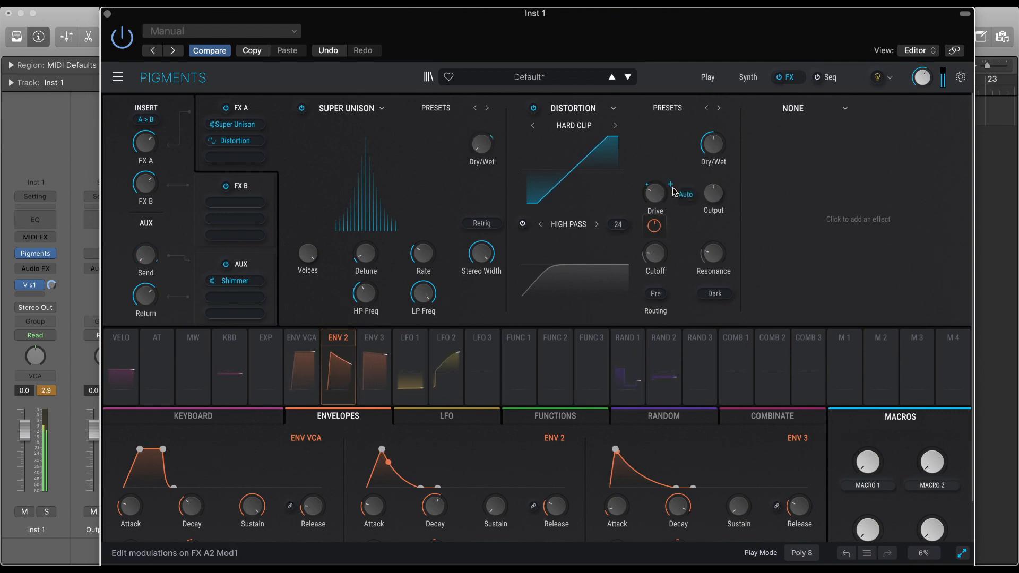
Raise the Resonance of the Distortion's filter and set its routing to Post.
{"action": "left_click_drag", "start_coordinate": [713, 253], "coordinate": [713, 227]}
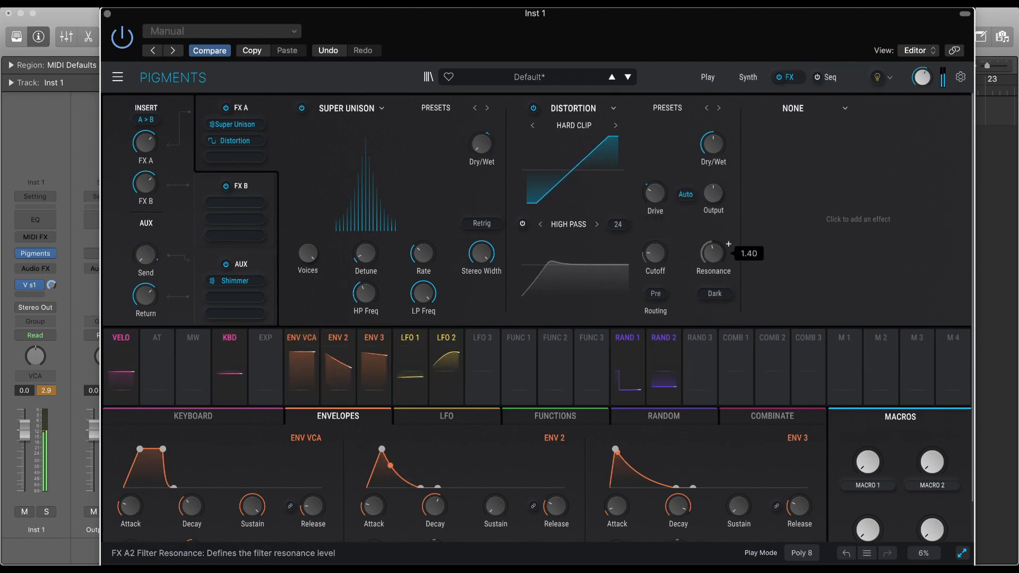
{"action": "left_click", "coordinate": [654, 297]}
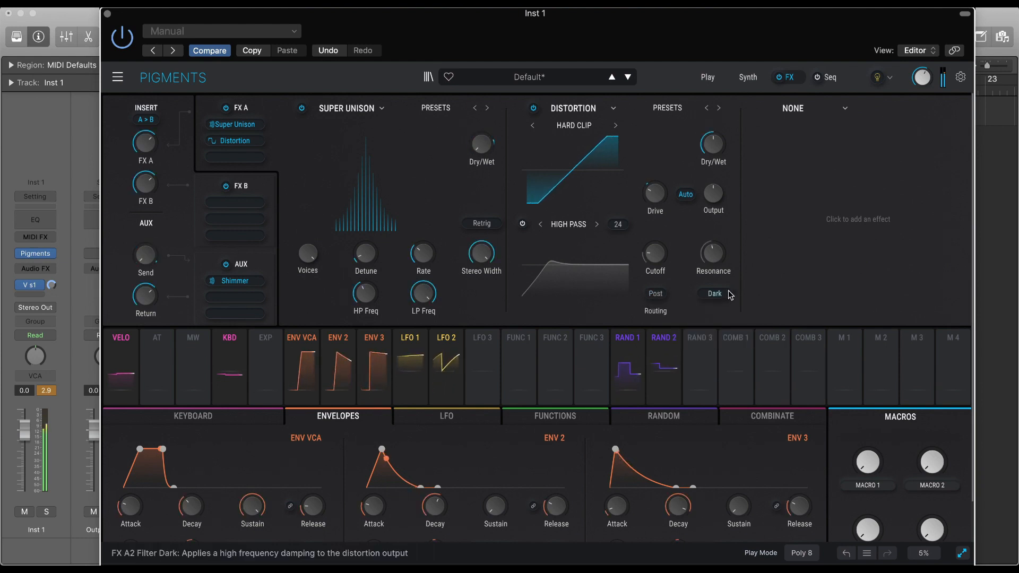
Try the Notch, Low Pass and Band Pass modes on the Distortion's filter, adjusting its Cutoff slightly.
{"action": "left_click", "coordinate": [597, 224]}
{"action": "left_click", "coordinate": [597, 224]}
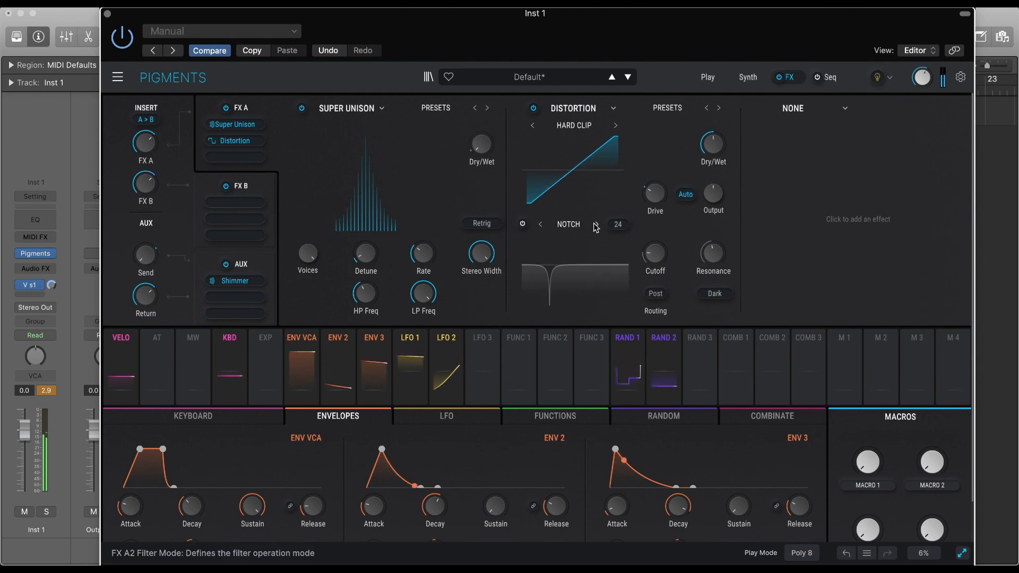
{"action": "left_click", "coordinate": [596, 225]}
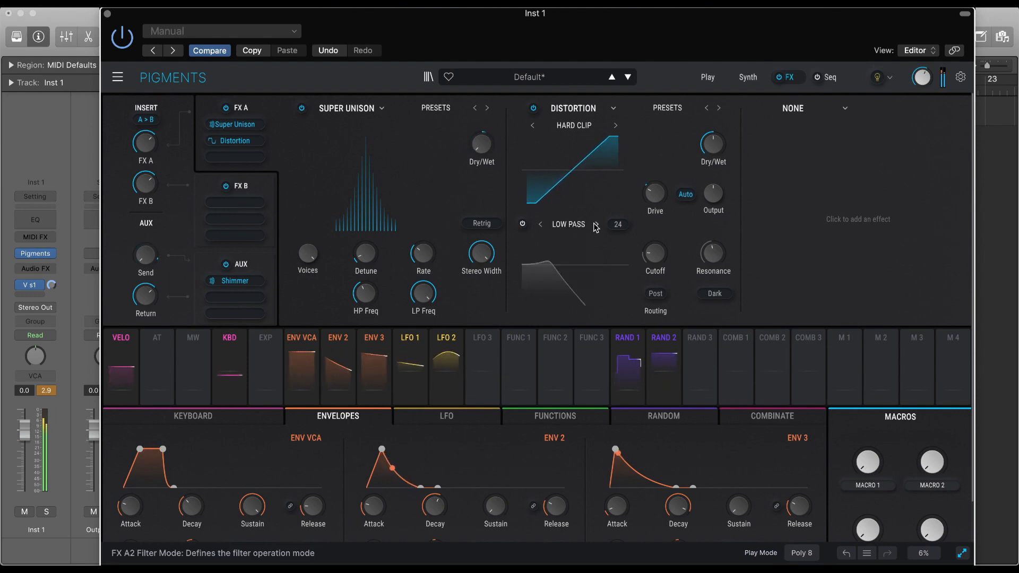
{"action": "left_click", "coordinate": [597, 224]}
{"action": "left_click", "coordinate": [540, 225]}
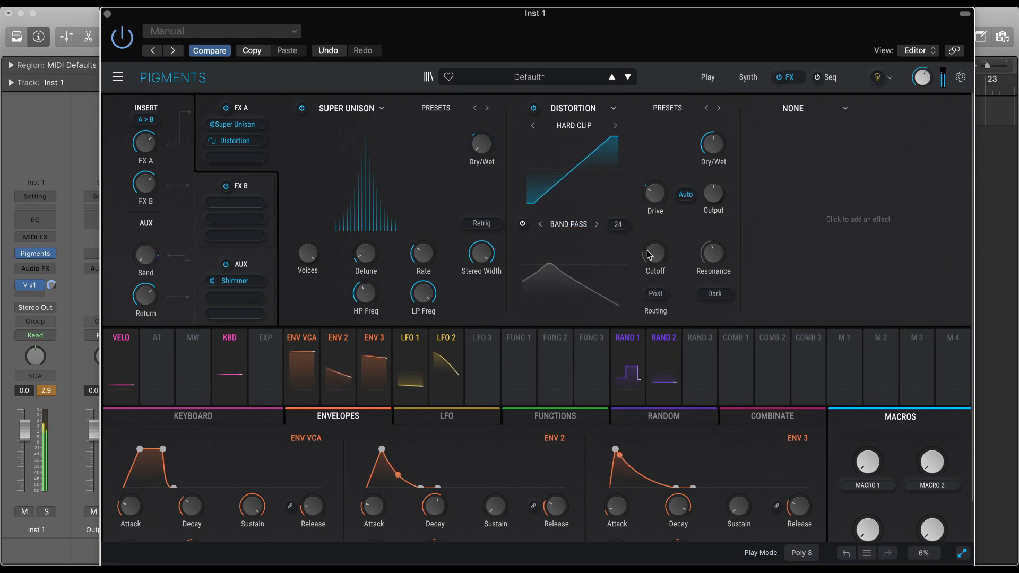
{"action": "mouse_move", "coordinate": [655, 254]}
{"action": "left_mouse_down"}
{"action": "mouse_move", "coordinate": [655, 264]}
{"action": "mouse_move", "coordinate": [654, 238]}
{"action": "mouse_move", "coordinate": [655, 255]}
{"action": "left_mouse_up"}
Set the Distortion's filter mode to Low Pass and raise its Cutoff.
{"action": "left_click", "coordinate": [596, 225]}
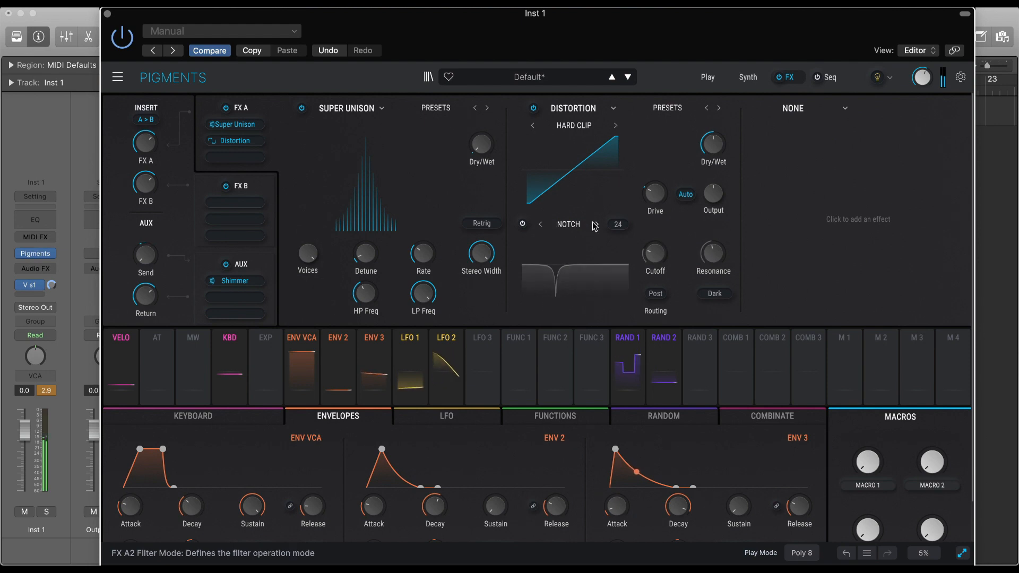
{"action": "left_click", "coordinate": [595, 225]}
{"action": "left_click_drag", "start_coordinate": [656, 253], "coordinate": [670, 243]}
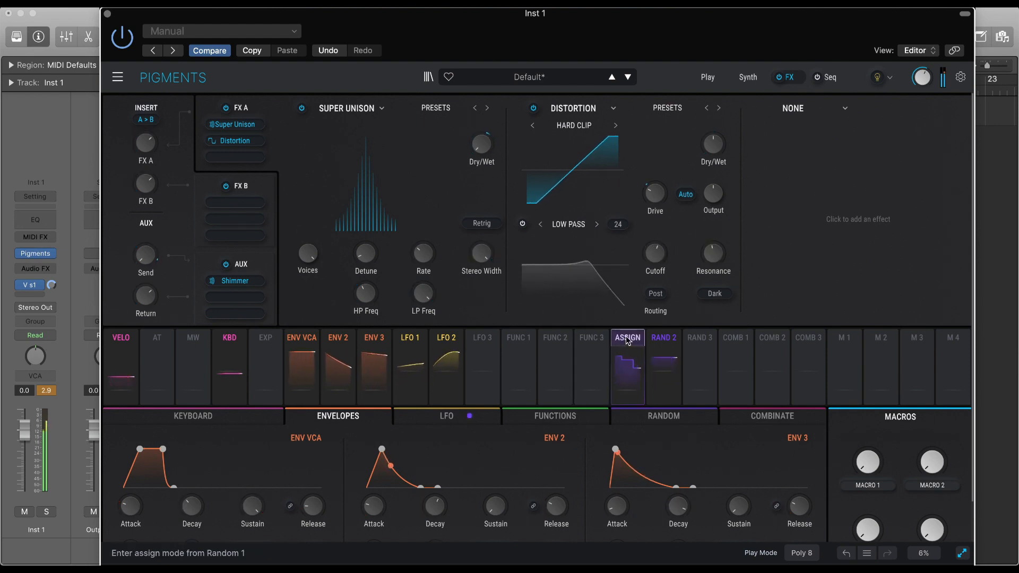
{"action": "mouse_move", "coordinate": [664, 339]}
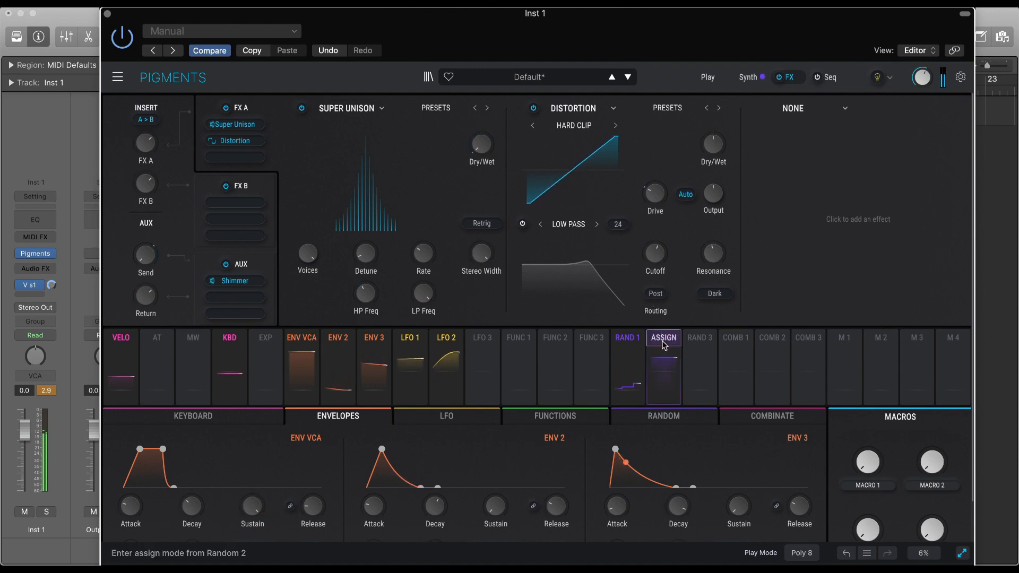
Assign Random 1 to the Cutoff of the Distortion's filter with a modulation amount of 0.94.
{"action": "left_click", "coordinate": [628, 346]}
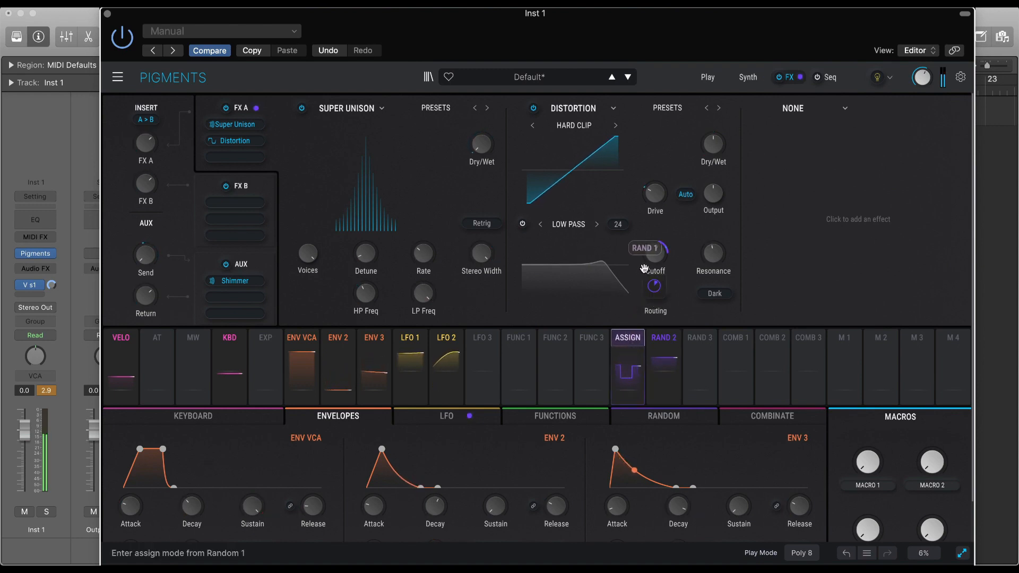
{"action": "left_click", "coordinate": [653, 256]}
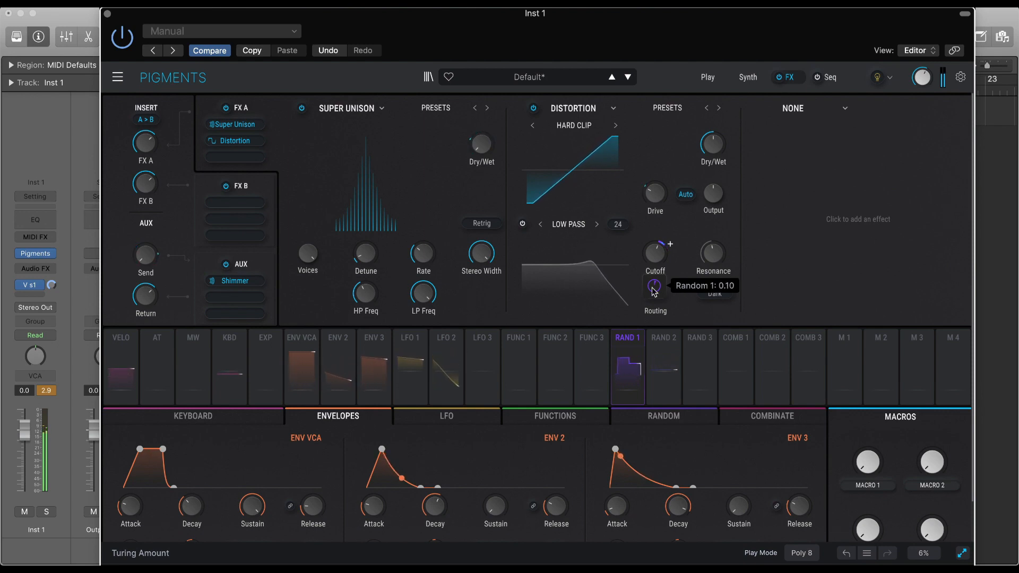
{"action": "mouse_move", "coordinate": [654, 250]}
{"action": "left_mouse_down"}
{"action": "mouse_move", "coordinate": [655, 300]}
{"action": "mouse_move", "coordinate": [655, 237]}
{"action": "left_mouse_up"}
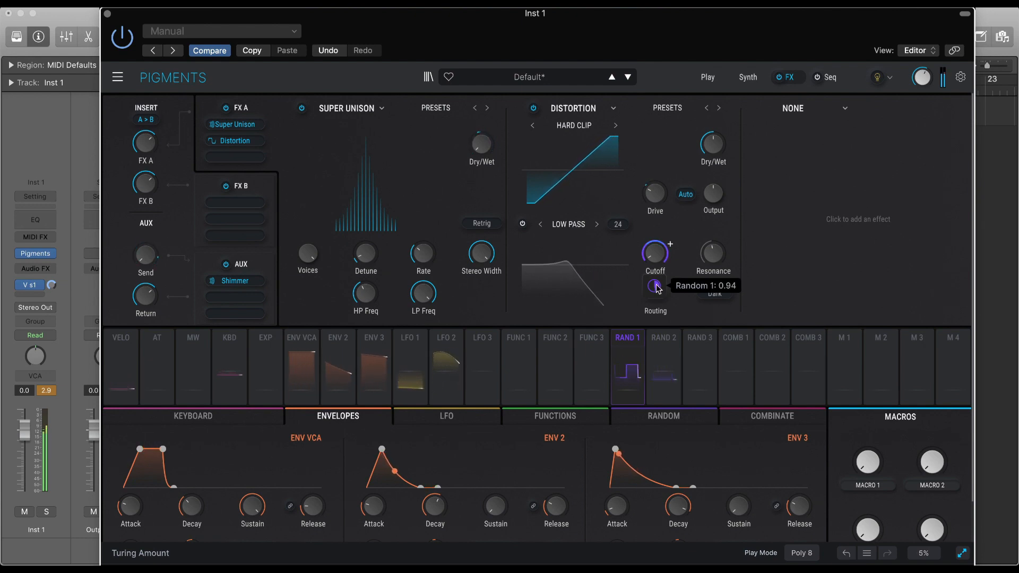
Adjust the Envelope 2 amount on the Distortion's Drive slightly and raise the Distortion's Dry/Wet.
{"action": "mouse_move", "coordinate": [658, 203]}
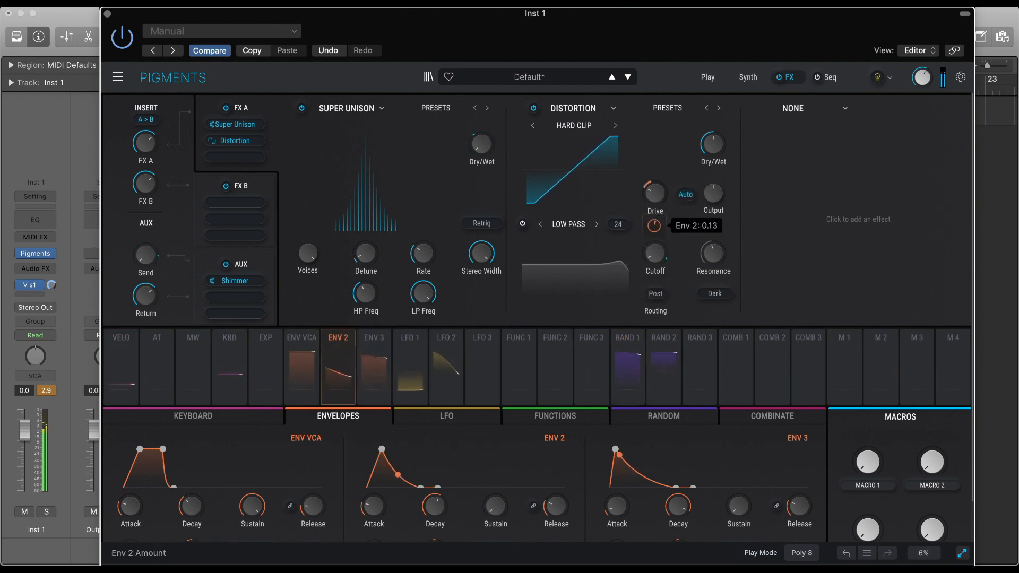
{"action": "left_click_drag", "start_coordinate": [654, 226], "coordinate": [655, 224]}
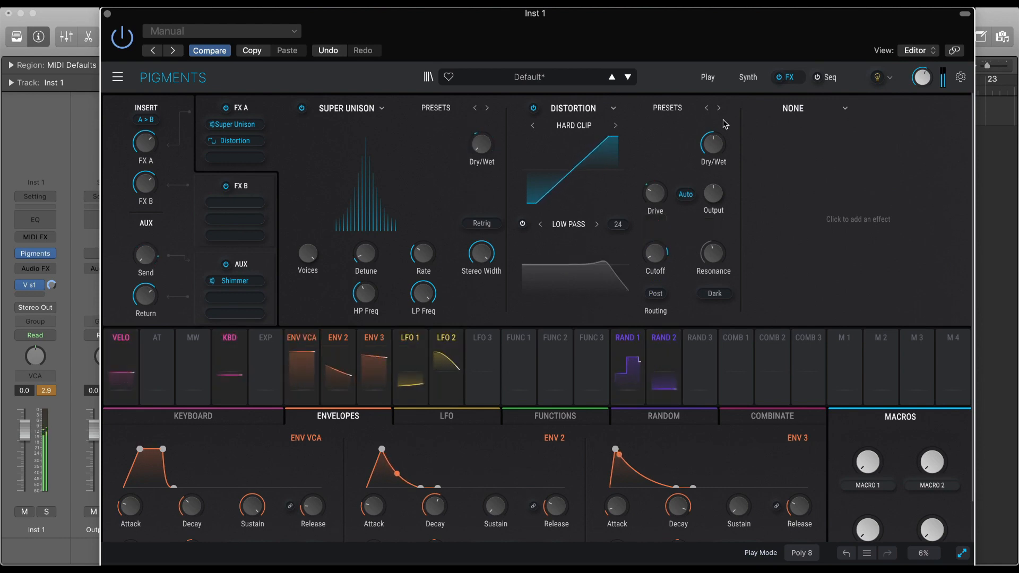
{"action": "left_click_drag", "start_coordinate": [713, 144], "coordinate": [713, 119]}
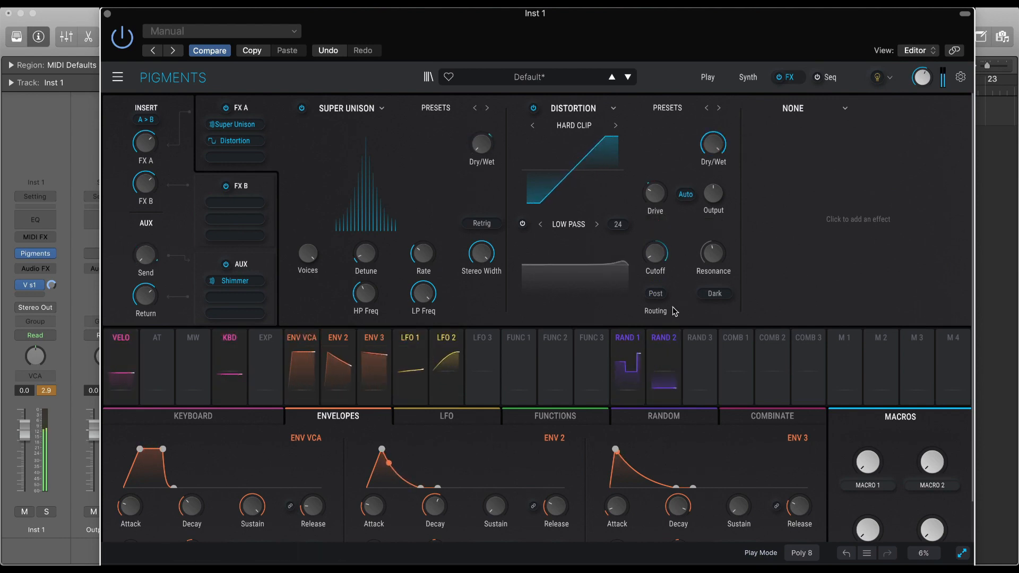
Assign Random 1 to the Resonance of the Distortion's filter and raise its modulation amount.
{"action": "mouse_move", "coordinate": [666, 254]}
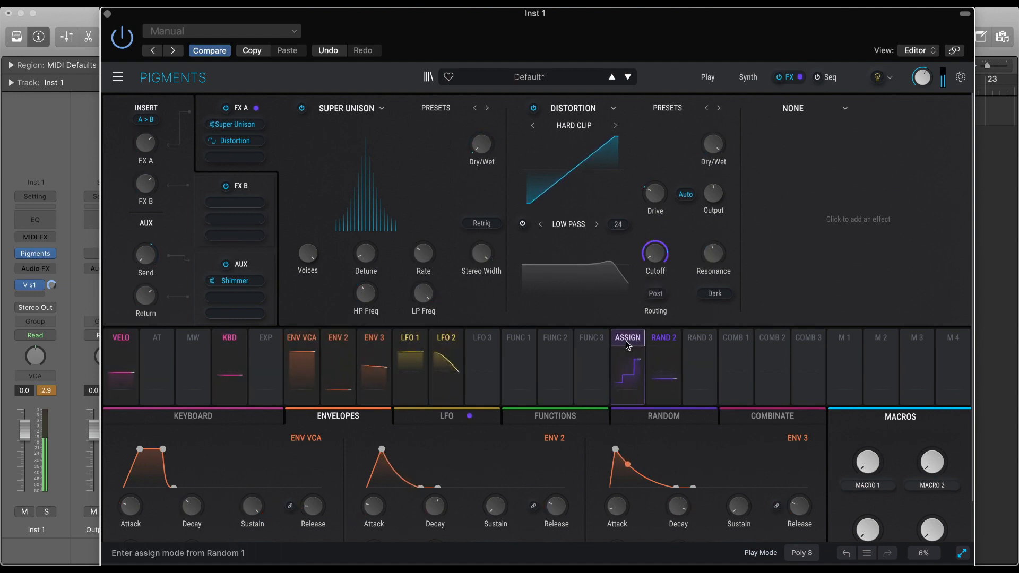
{"action": "left_click", "coordinate": [628, 343]}
{"action": "left_click", "coordinate": [713, 253]}
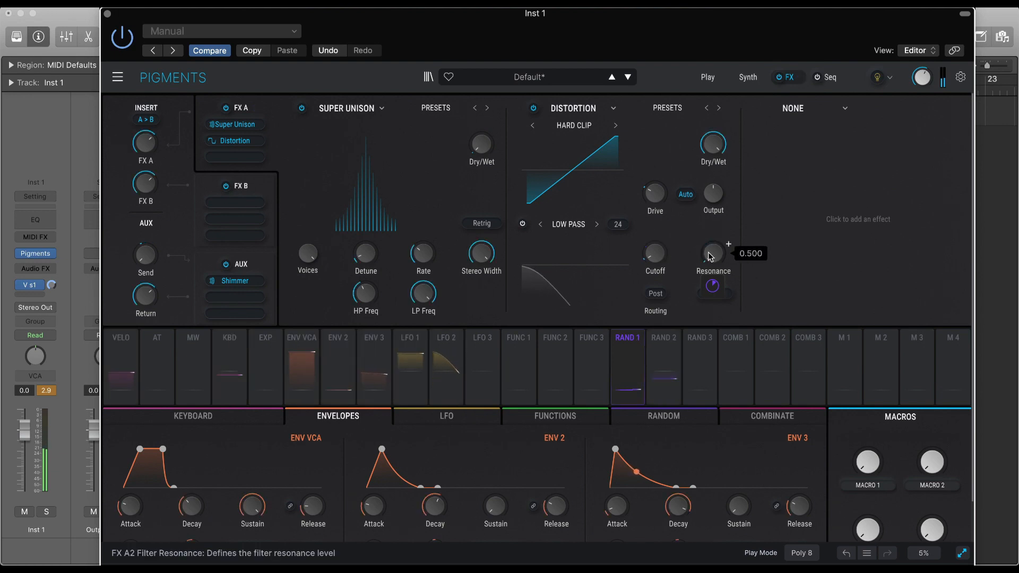
{"action": "left_click_drag", "start_coordinate": [715, 287], "coordinate": [714, 225]}
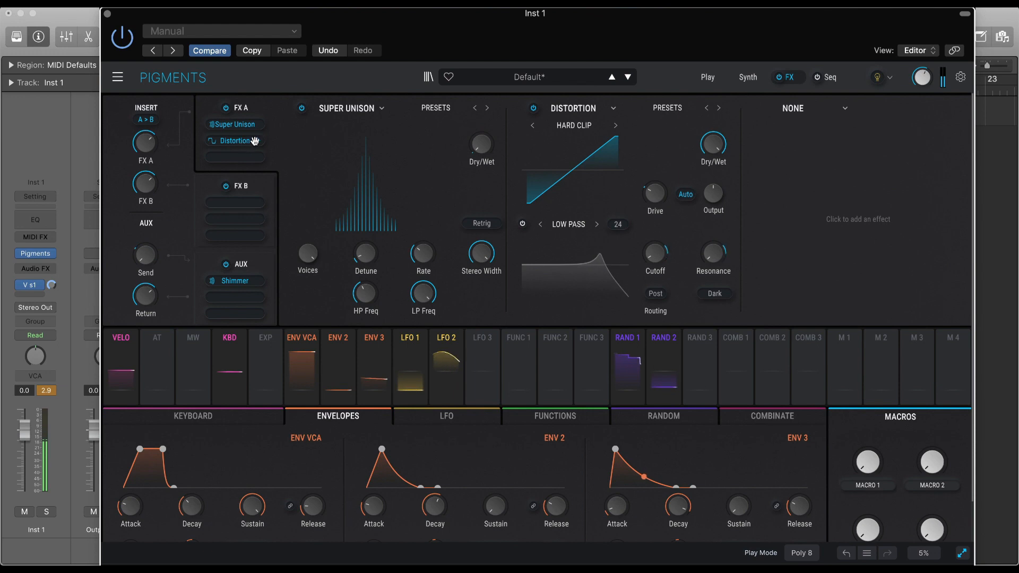
Place the Distortion ahead of the Super Unison in FX A and lower the Distortion's Dry/Wet.
{"action": "left_click_drag", "start_coordinate": [255, 141], "coordinate": [254, 124]}
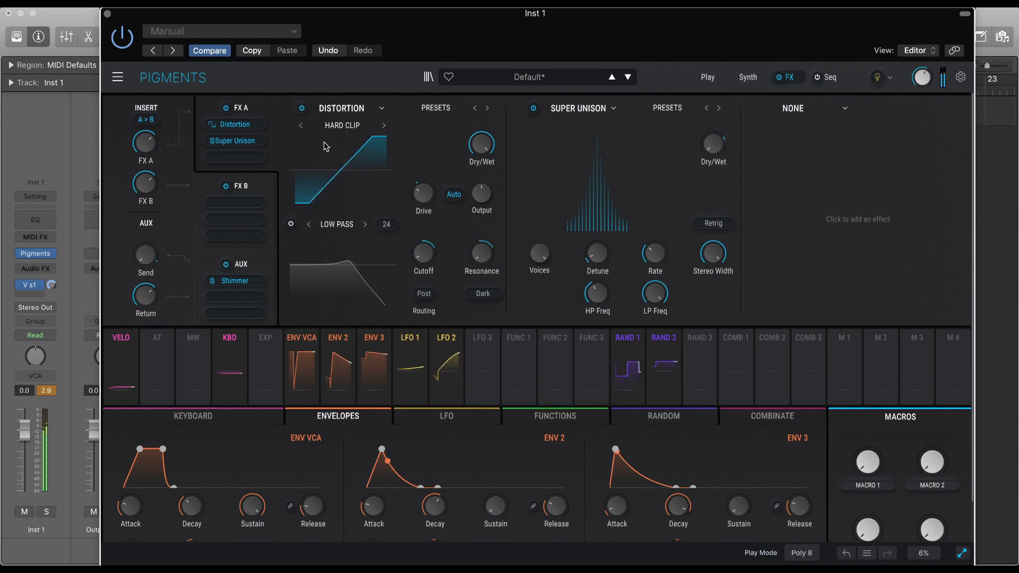
{"action": "mouse_move", "coordinate": [497, 135]}
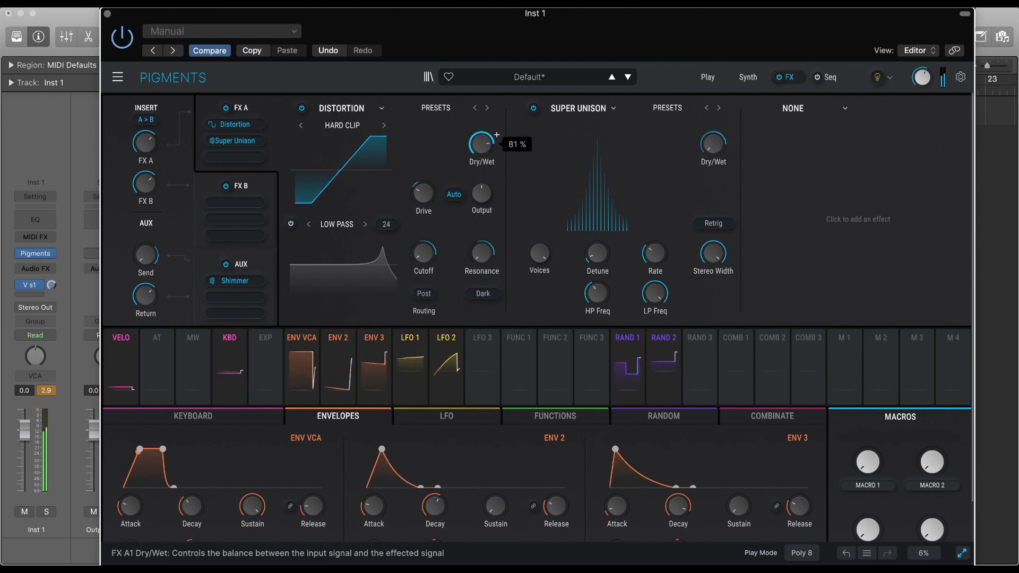
{"action": "left_click_drag", "start_coordinate": [482, 144], "coordinate": [481, 180]}
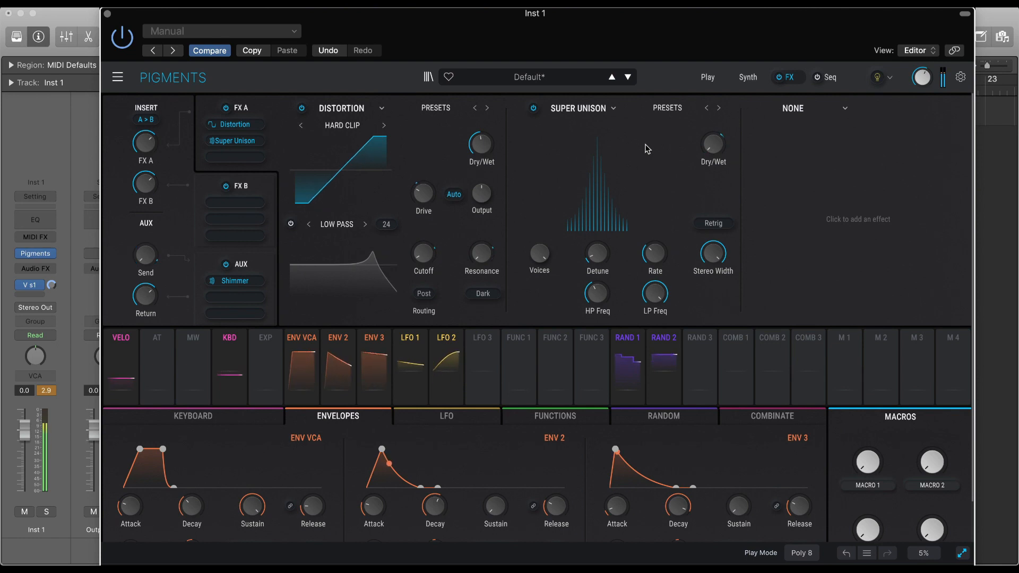
Add a Compressor to FX A's third slot and replace it with the Multiband effect.
{"action": "left_click", "coordinate": [806, 110]}
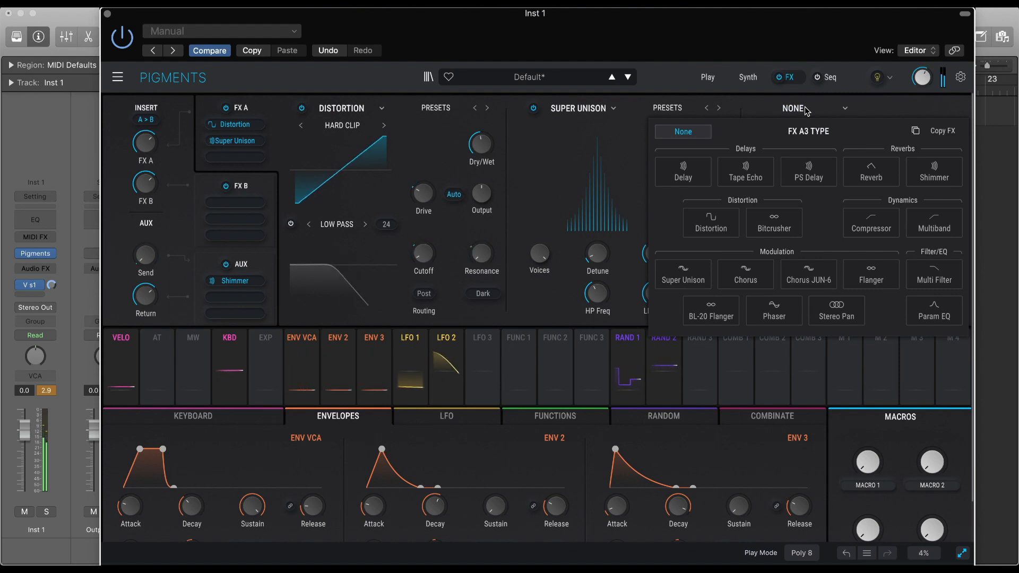
{"action": "left_click", "coordinate": [873, 228]}
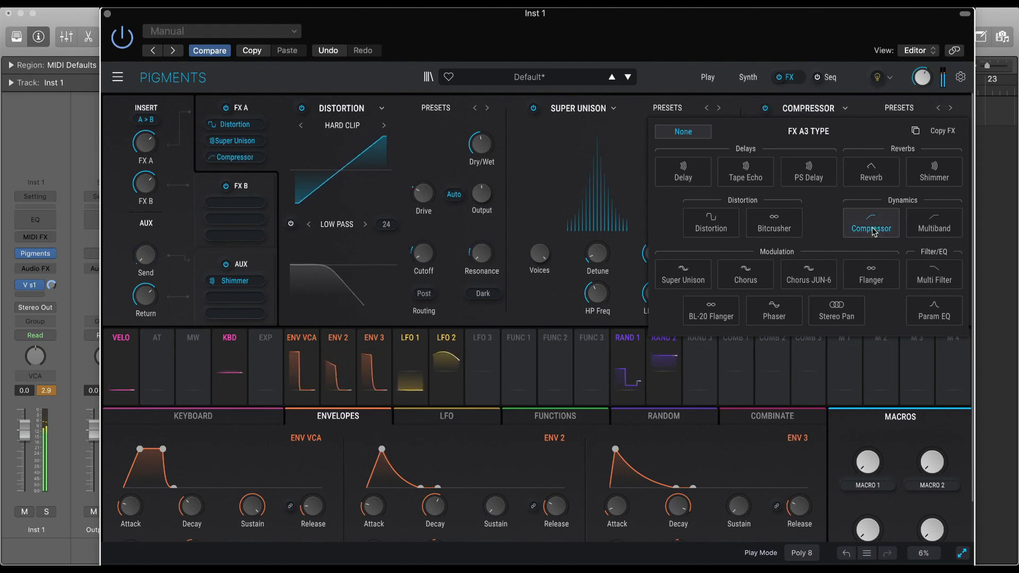
{"action": "left_click", "coordinate": [841, 110]}
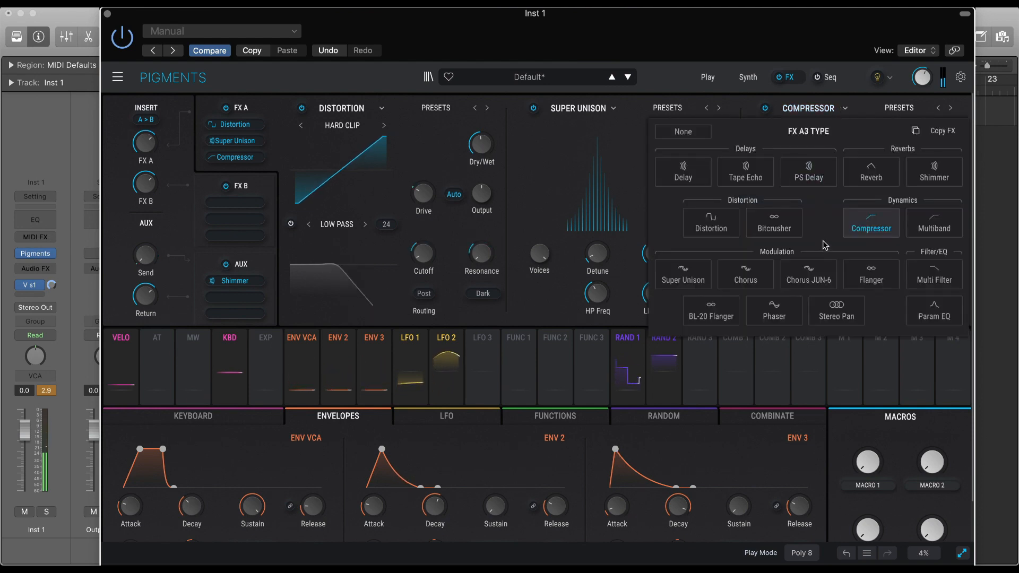
{"action": "left_click", "coordinate": [930, 223]}
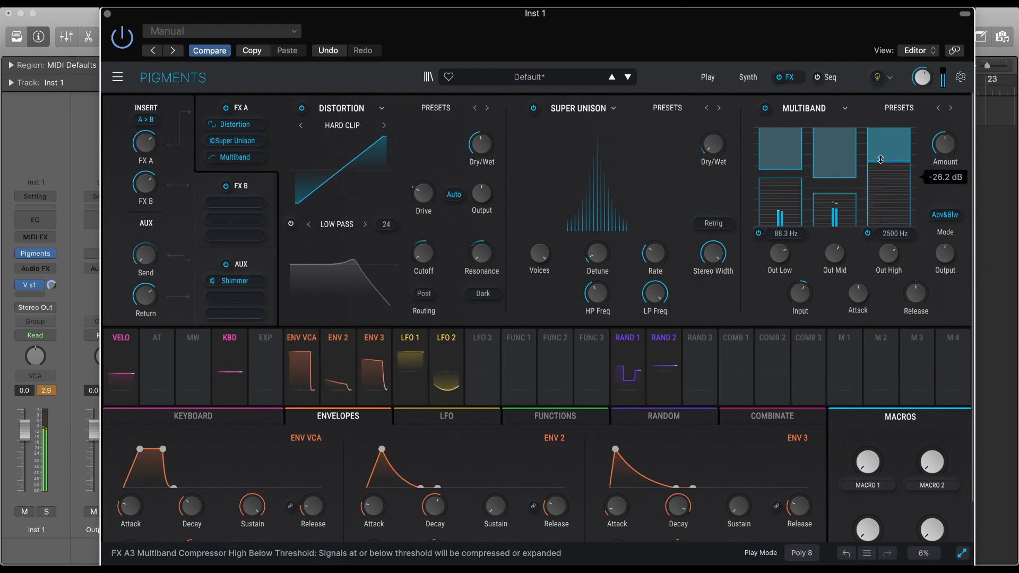
Step through the Multiband presets, including 3 Bands Limiter and Bring Up Highs, and load Fat Low End.
{"action": "left_click", "coordinate": [952, 109]}
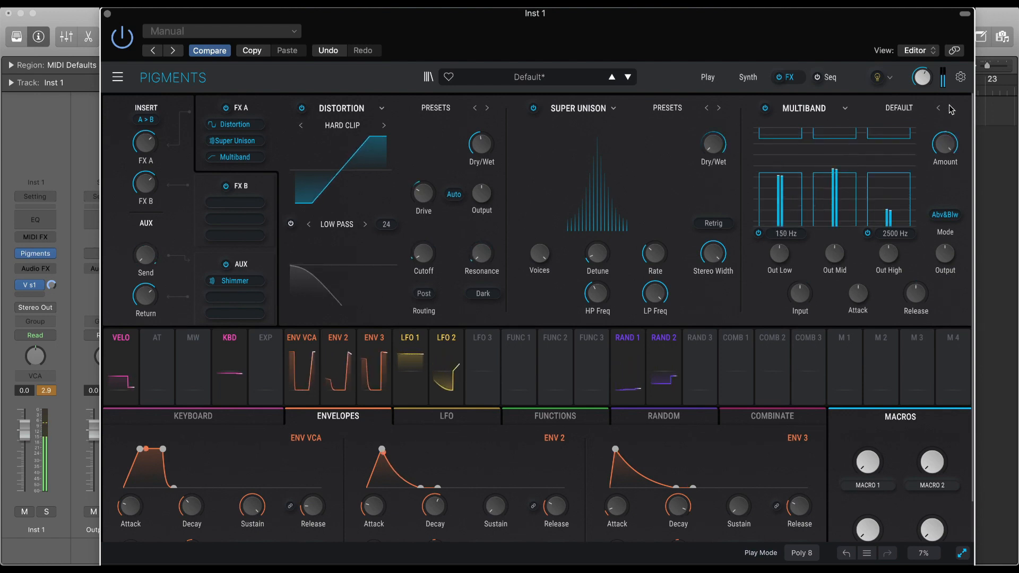
{"action": "left_click", "coordinate": [952, 109]}
{"action": "left_click", "coordinate": [952, 109]}
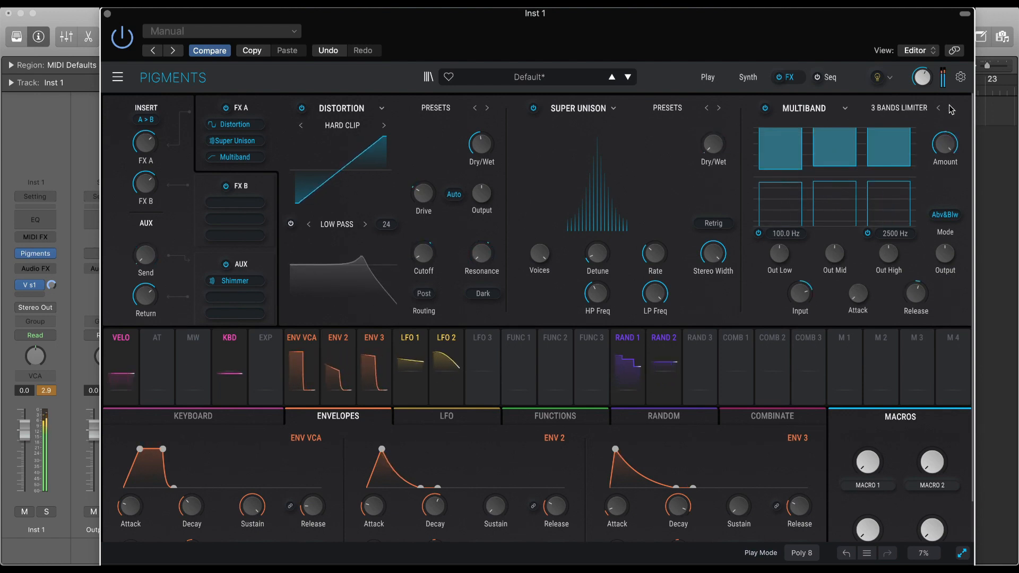
{"action": "left_click", "coordinate": [952, 109]}
{"action": "left_click", "coordinate": [951, 109]}
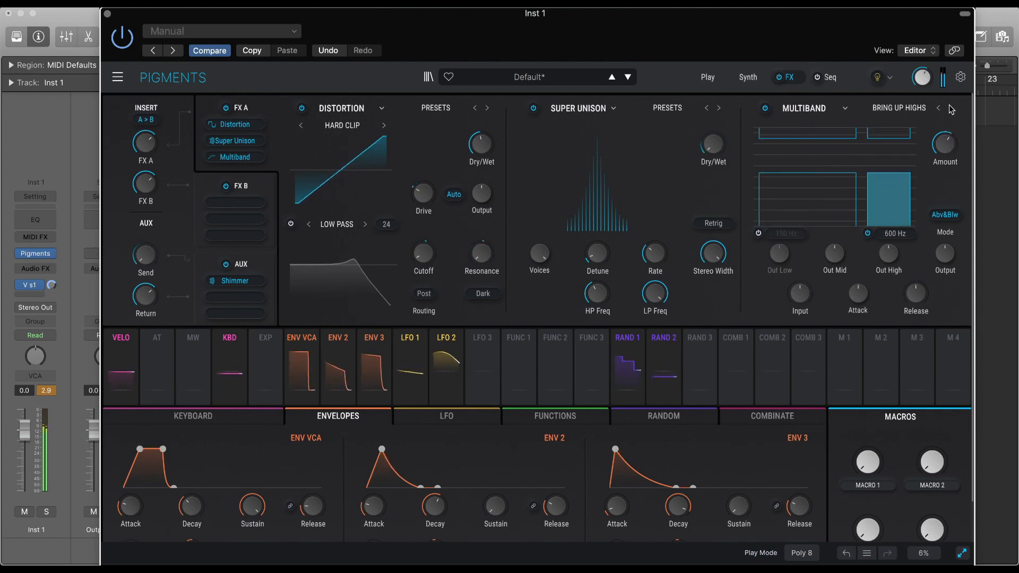
{"action": "left_click", "coordinate": [952, 110]}
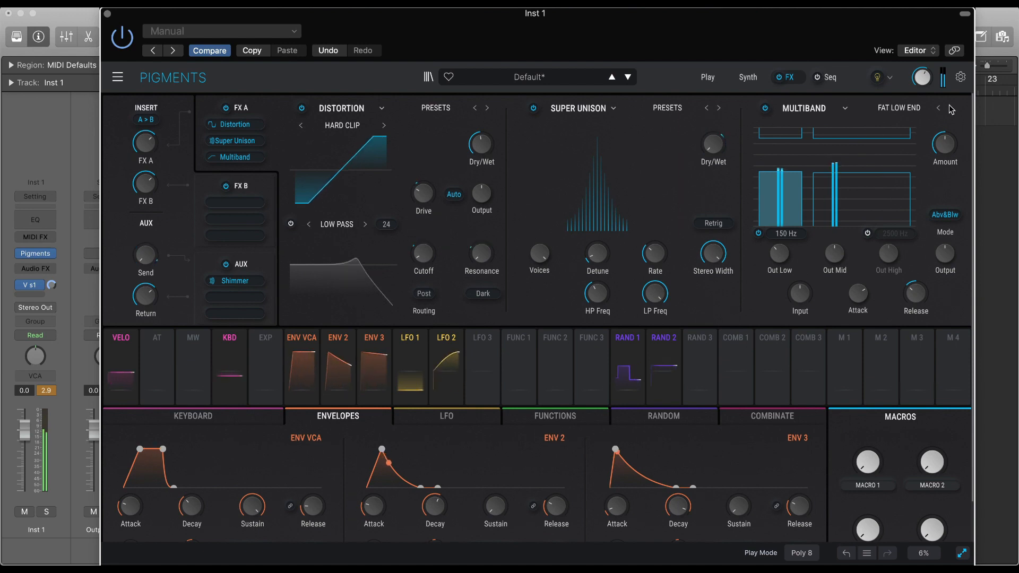
Adjust the Multiband's Out Mid gain and set its Attack to -0.032.
{"action": "mouse_move", "coordinate": [960, 135]}
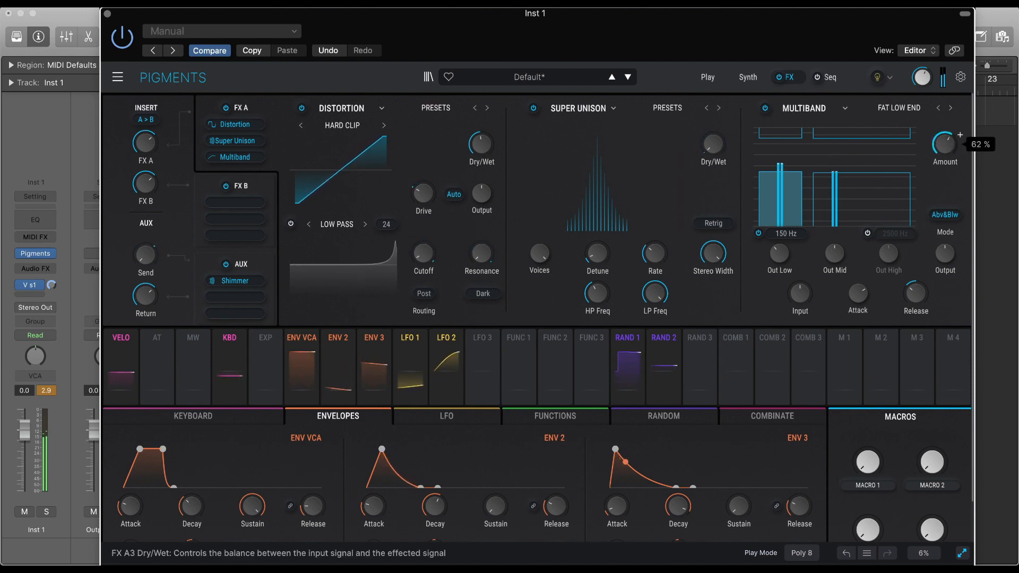
{"action": "mouse_move", "coordinate": [881, 199]}
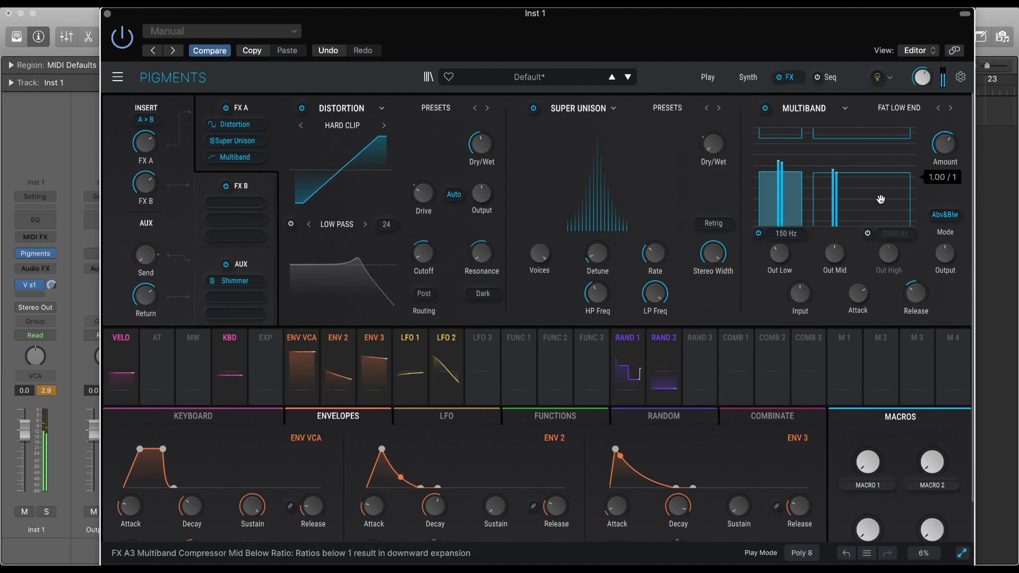
{"action": "mouse_move", "coordinate": [837, 259]}
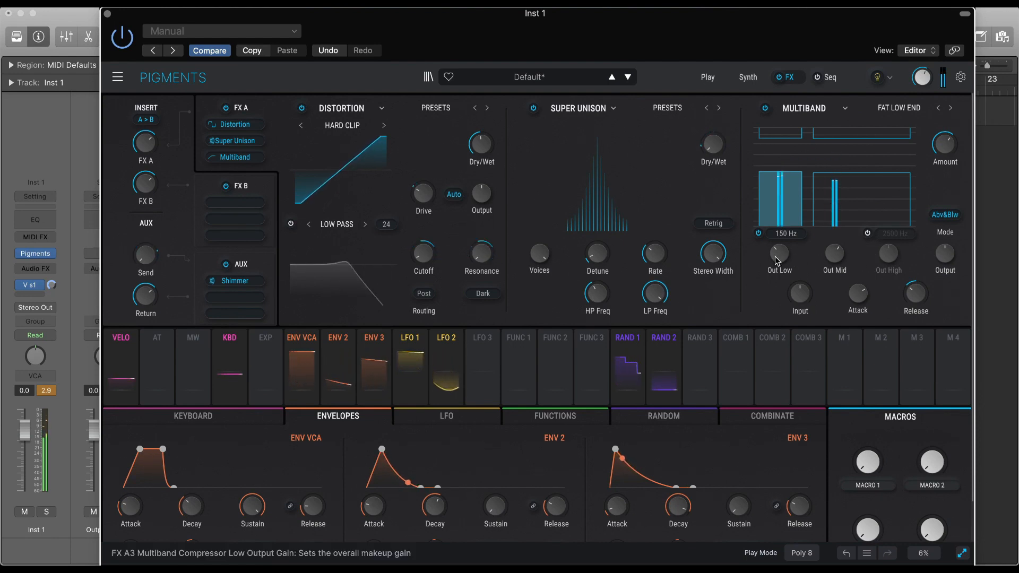
{"action": "left_click_drag", "start_coordinate": [835, 254], "coordinate": [835, 274]}
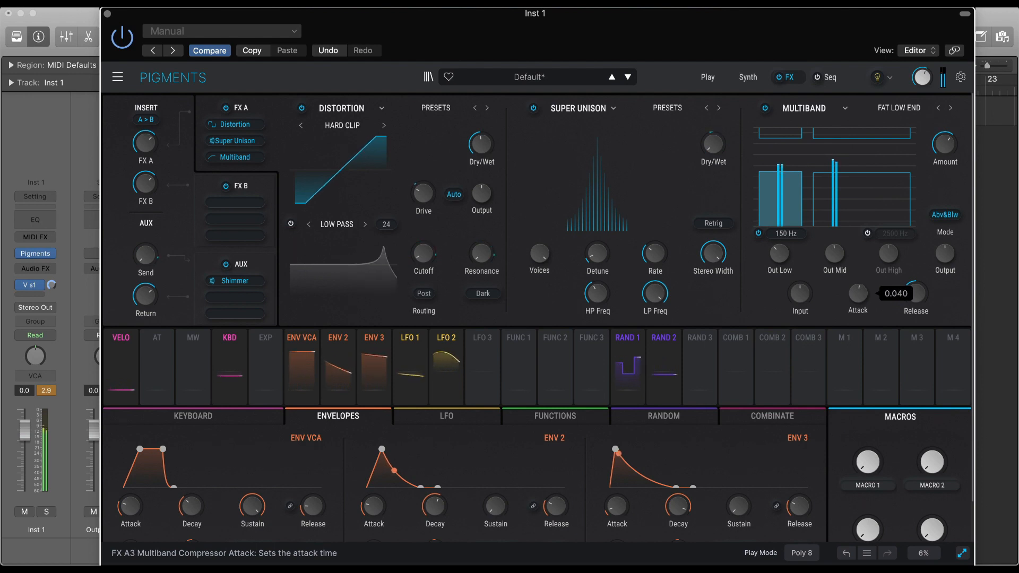
{"action": "mouse_move", "coordinate": [859, 293]}
{"action": "left_mouse_down"}
{"action": "mouse_move", "coordinate": [858, 336]}
{"action": "mouse_move", "coordinate": [858, 291]}
{"action": "left_mouse_up"}
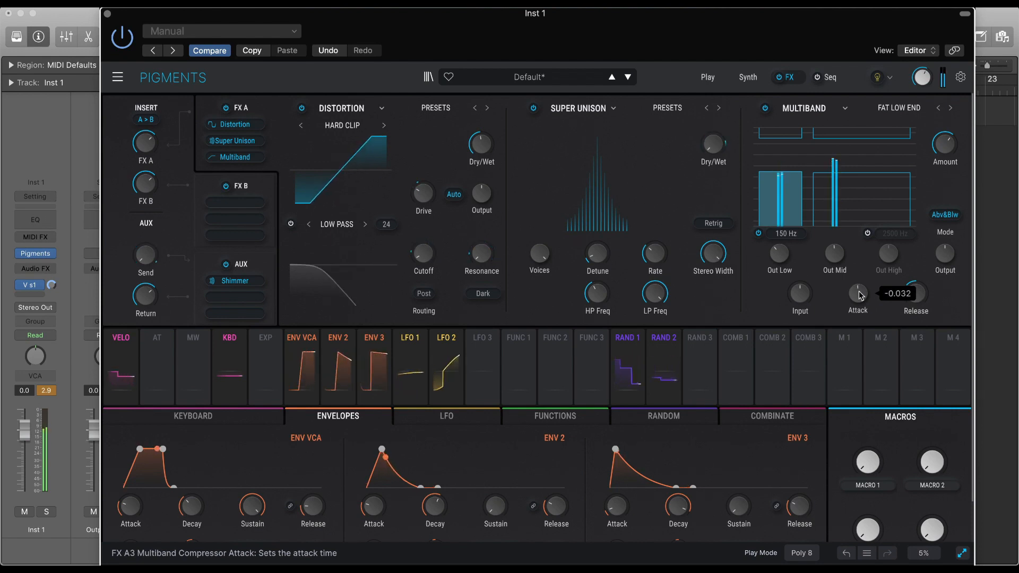
Add a Tape Echo to the first slot of FX B and switch its stereo mode to Ping Pong.
{"action": "left_click", "coordinate": [256, 190]}
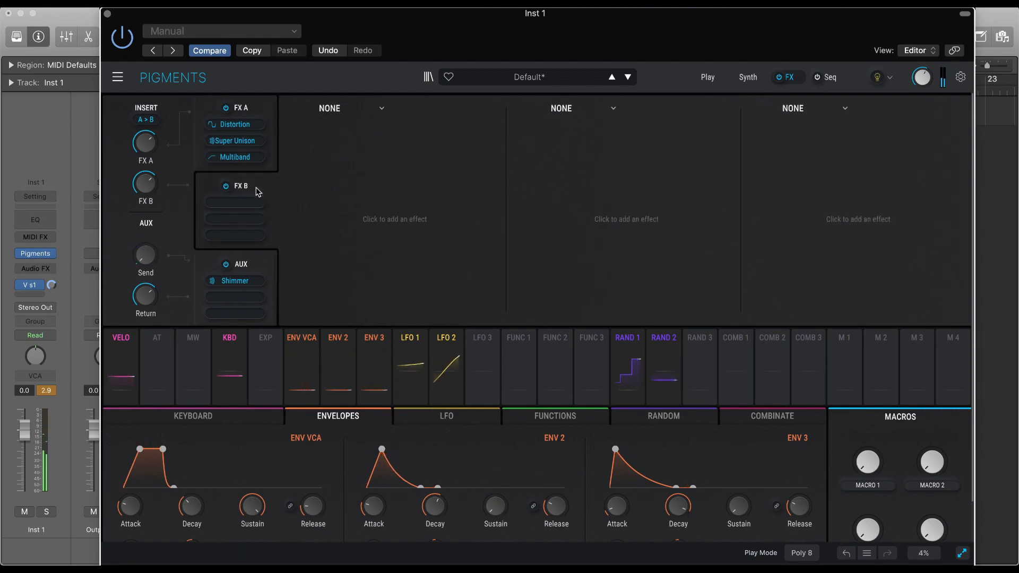
{"action": "left_click", "coordinate": [370, 111]}
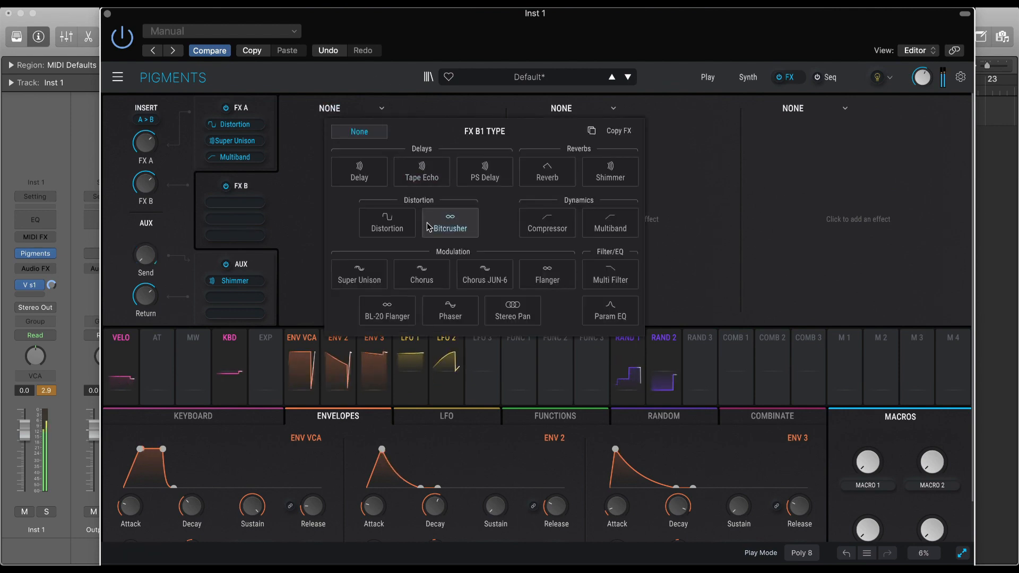
{"action": "left_click", "coordinate": [449, 180]}
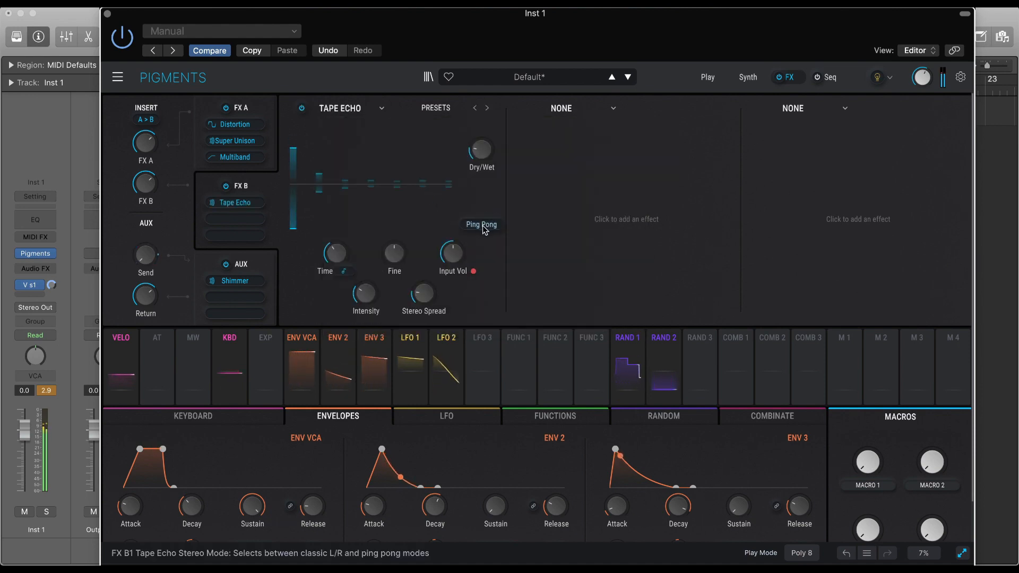
{"action": "left_click", "coordinate": [481, 224]}
Raise the Tape Echo's Dry/Wet and set its tempo-synced Time to 1/8.
{"action": "mouse_move", "coordinate": [497, 140]}
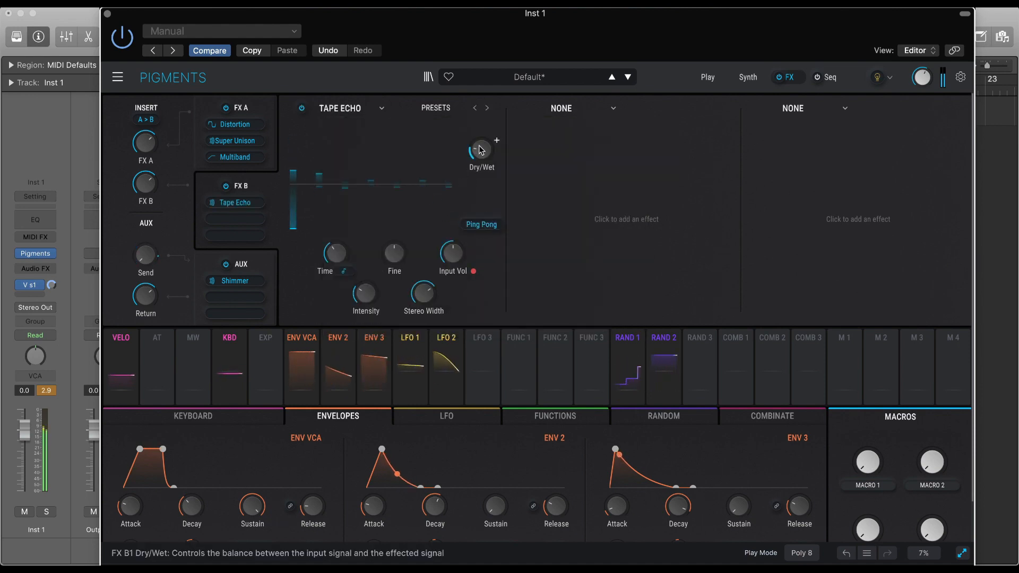
{"action": "left_click_drag", "start_coordinate": [482, 150], "coordinate": [482, 144]}
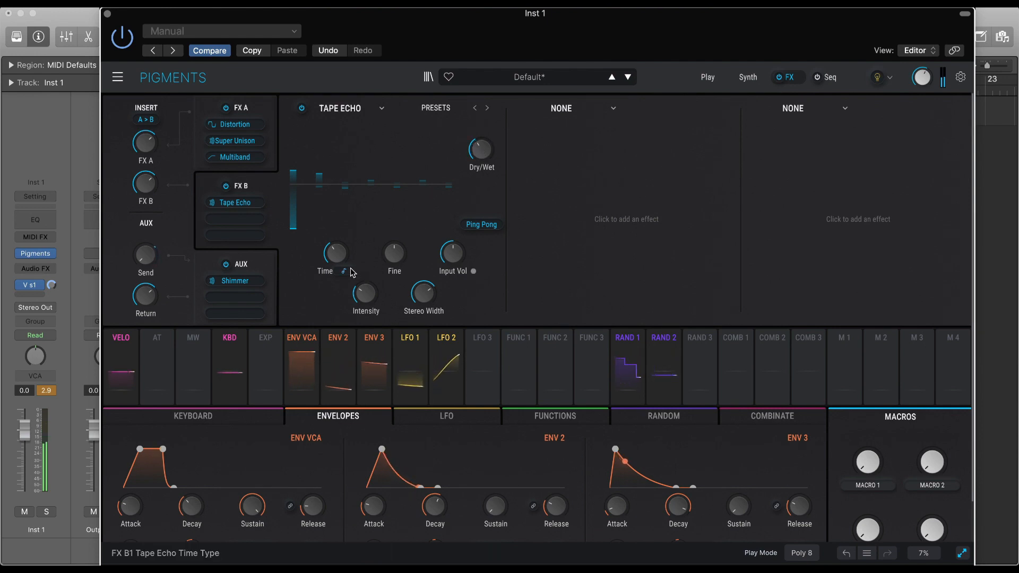
{"action": "mouse_move", "coordinate": [352, 245]}
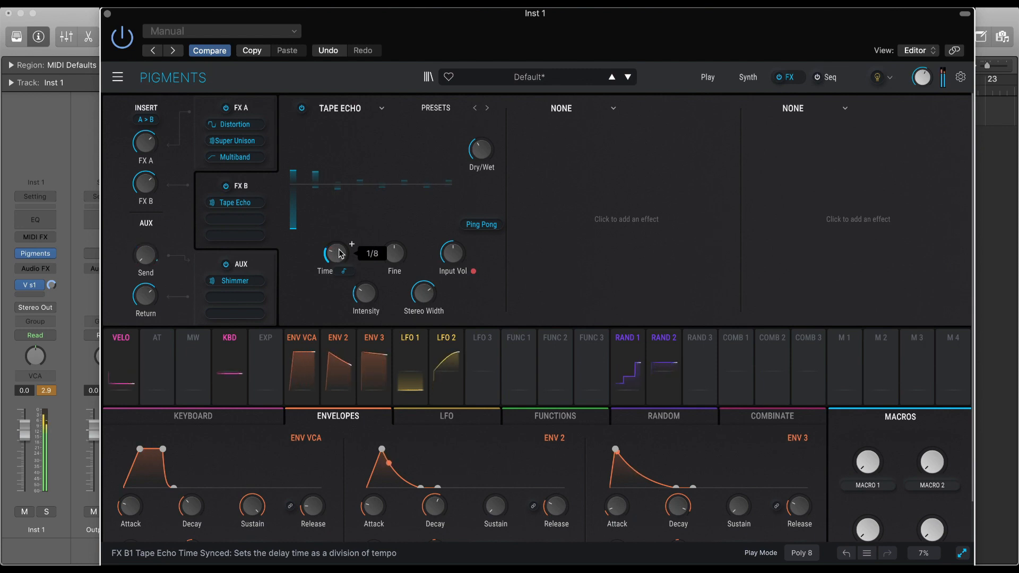
{"action": "mouse_move", "coordinate": [397, 258]}
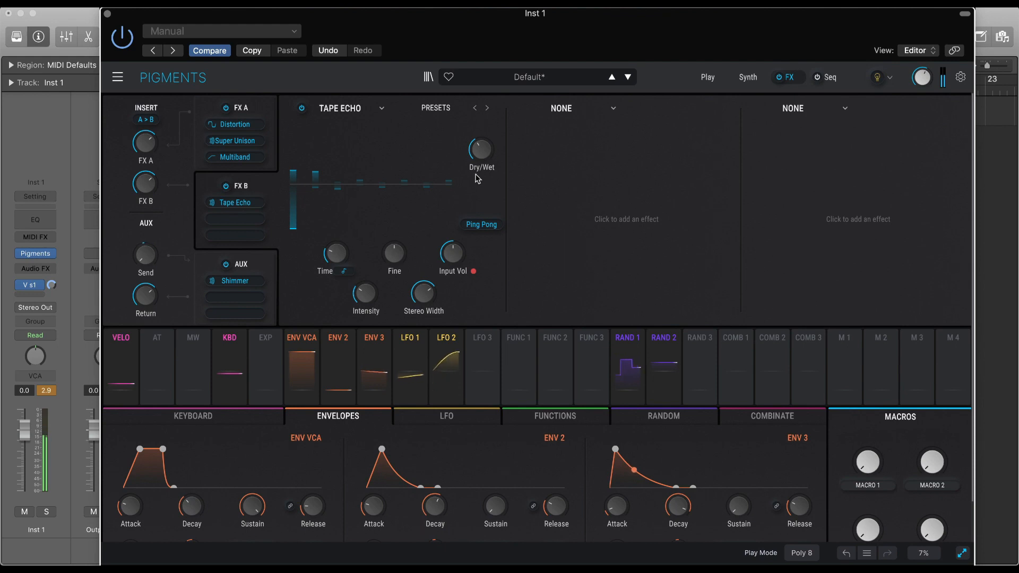
Set the Tape Echo's Dry/Wet to 56 % and raise its Intensity for more repeats.
{"action": "mouse_move", "coordinate": [497, 140]}
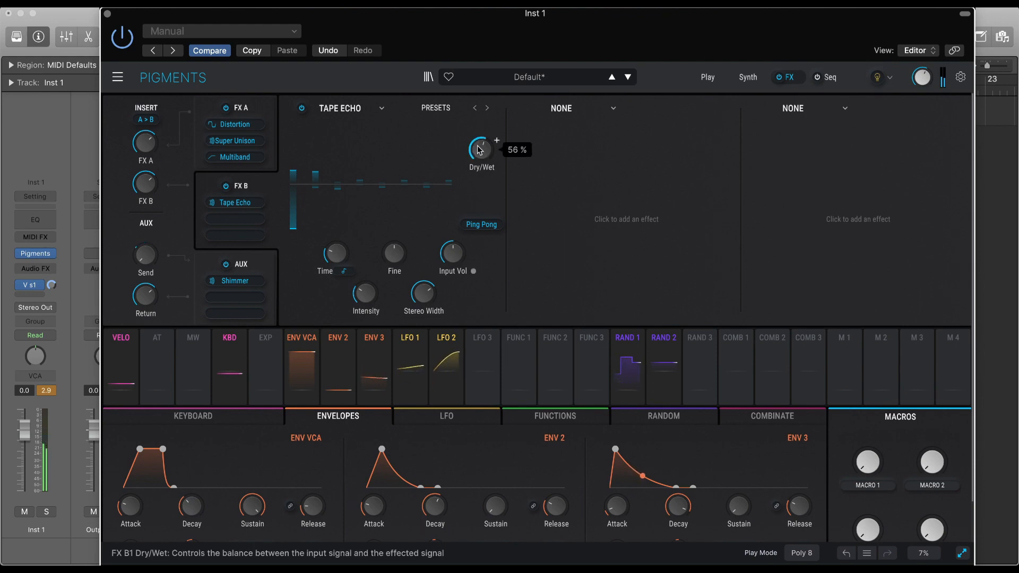
{"action": "mouse_move", "coordinate": [364, 294]}
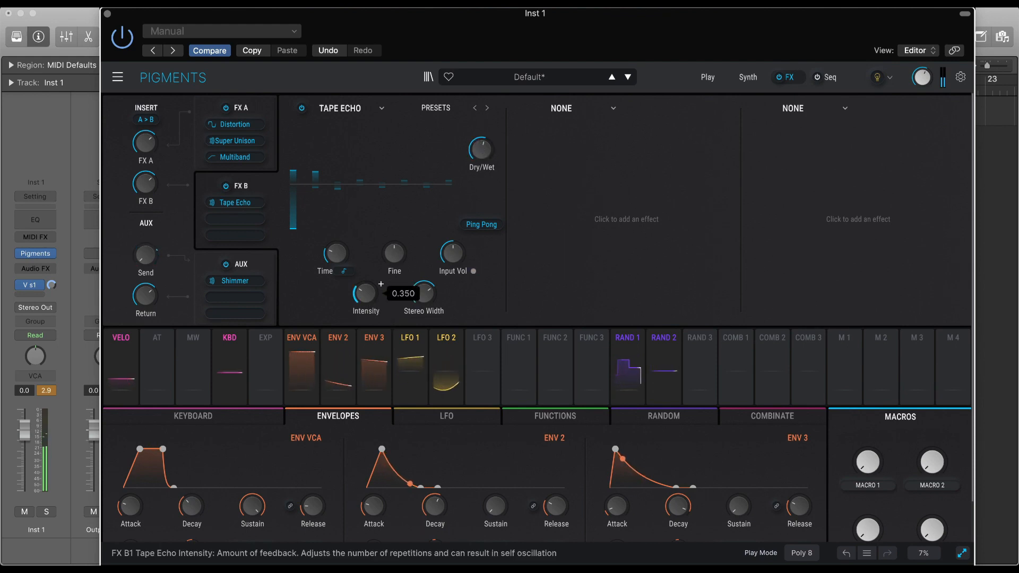
{"action": "scroll", "coordinate": [381, 284], "scroll_direction": "up", "scroll_amount": 5}
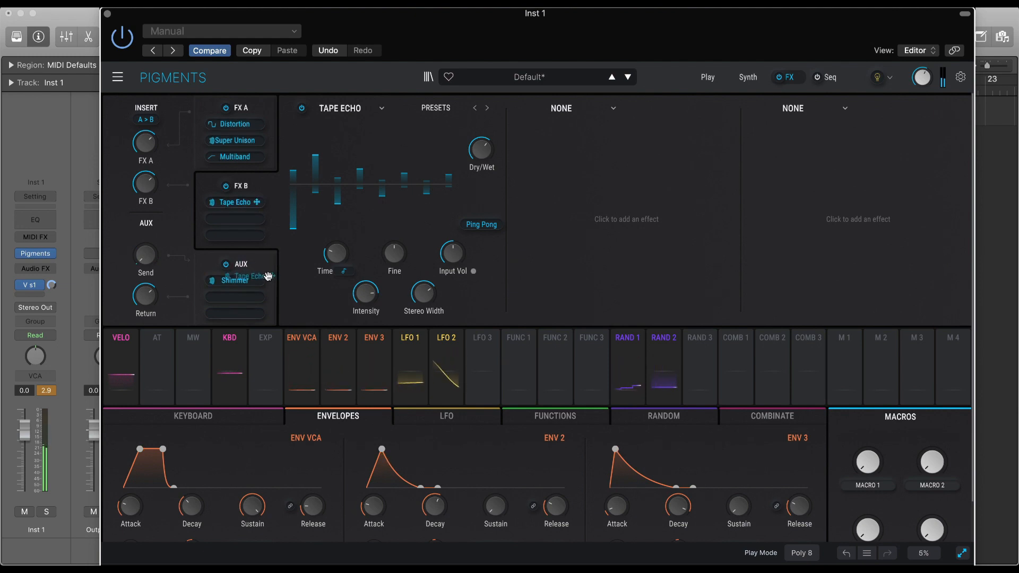
Move the Tape Echo from FX B to the AUX bus ahead of Shimmer and add a Reverb to FX B's first slot.
{"action": "left_click_drag", "start_coordinate": [268, 276], "coordinate": [258, 297]}
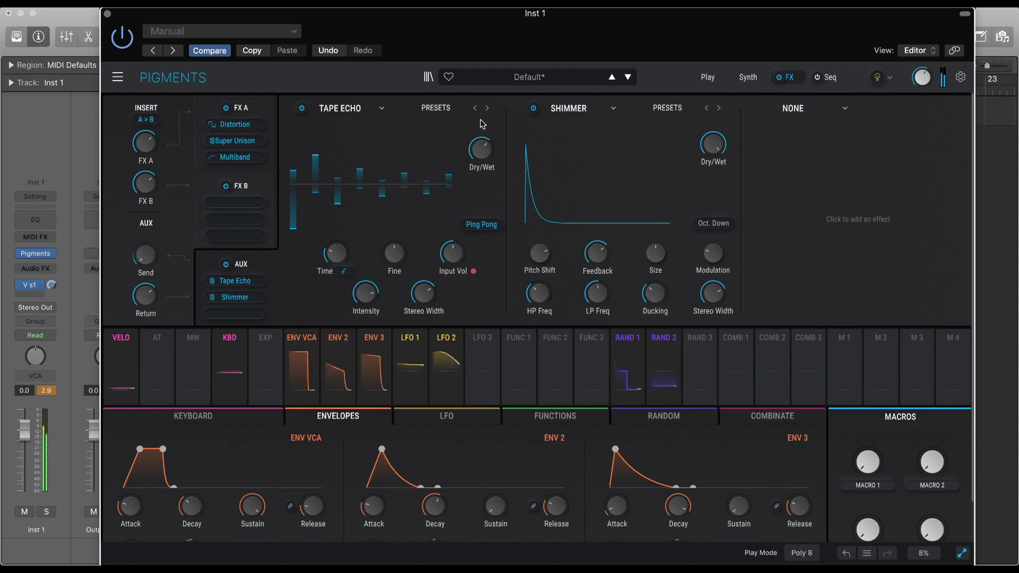
{"action": "left_click", "coordinate": [246, 204]}
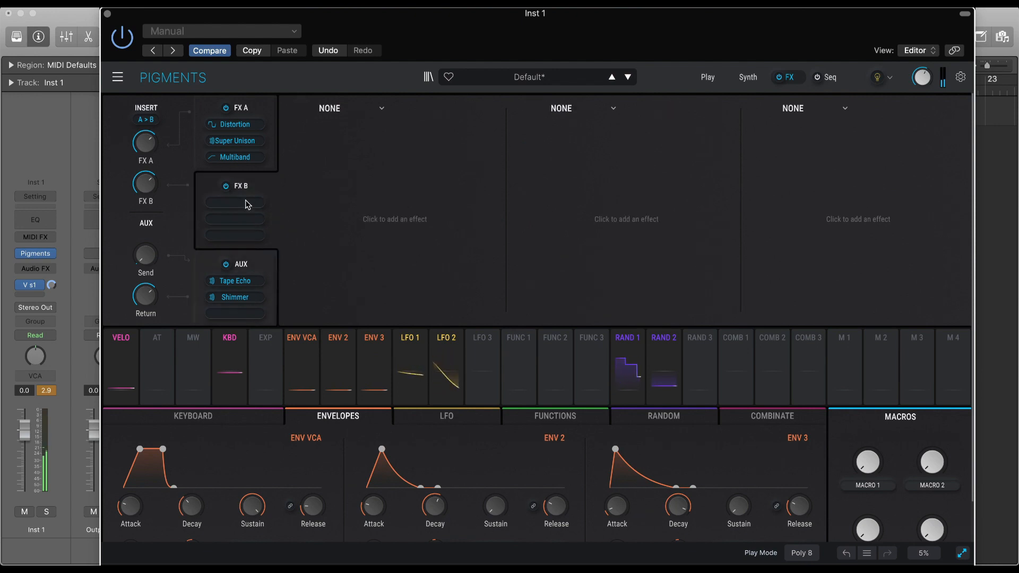
{"action": "left_click", "coordinate": [369, 111]}
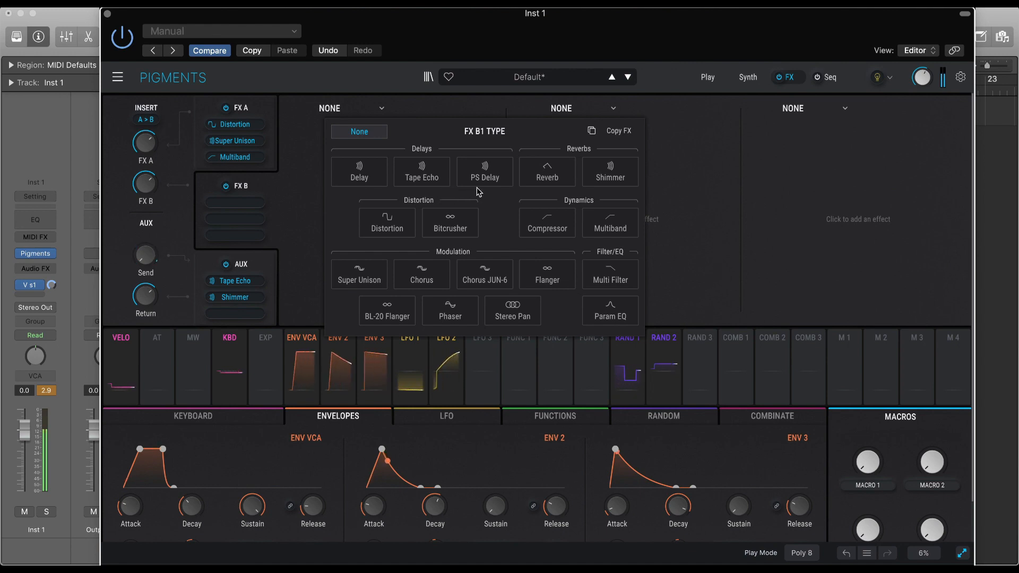
{"action": "left_click", "coordinate": [545, 177]}
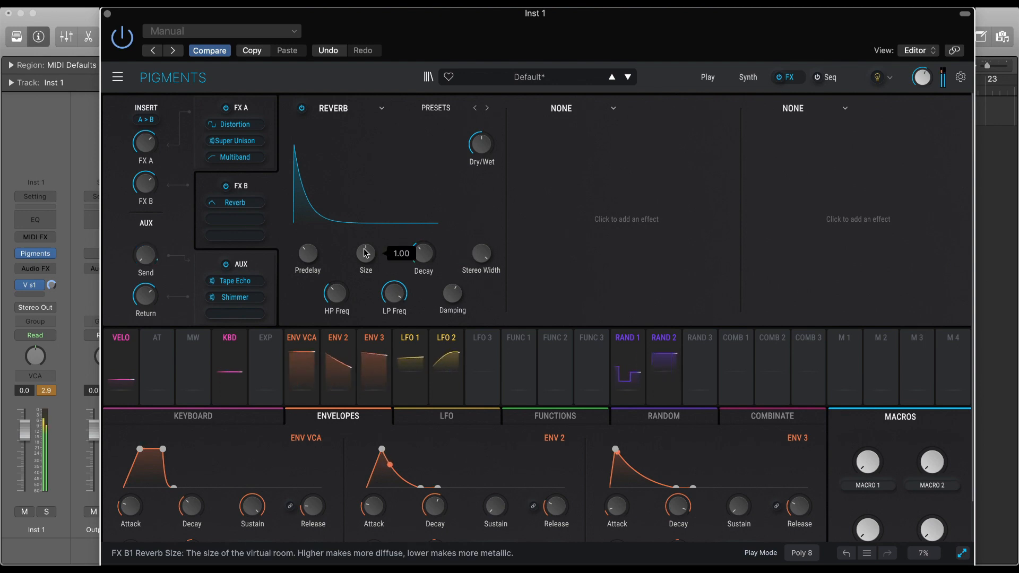
In FX A, adjust the Distortion's Dry/Wet and Drive and the Super Unison's Dry/Wet.
{"action": "left_click", "coordinate": [259, 108]}
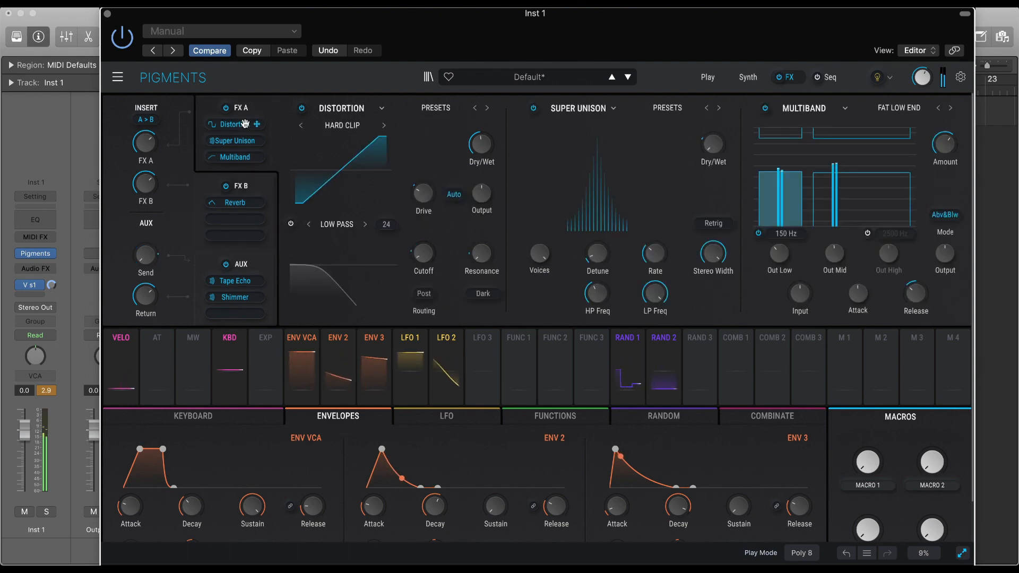
{"action": "left_click_drag", "start_coordinate": [474, 141], "coordinate": [496, 135]}
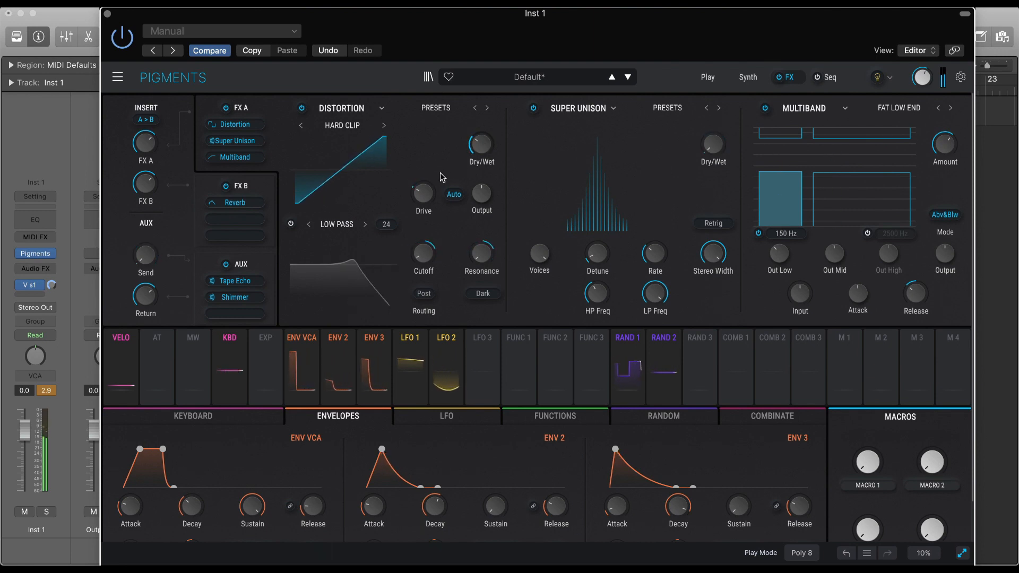
{"action": "mouse_move", "coordinate": [428, 199]}
{"action": "left_click_drag", "start_coordinate": [423, 225], "coordinate": [422, 218]}
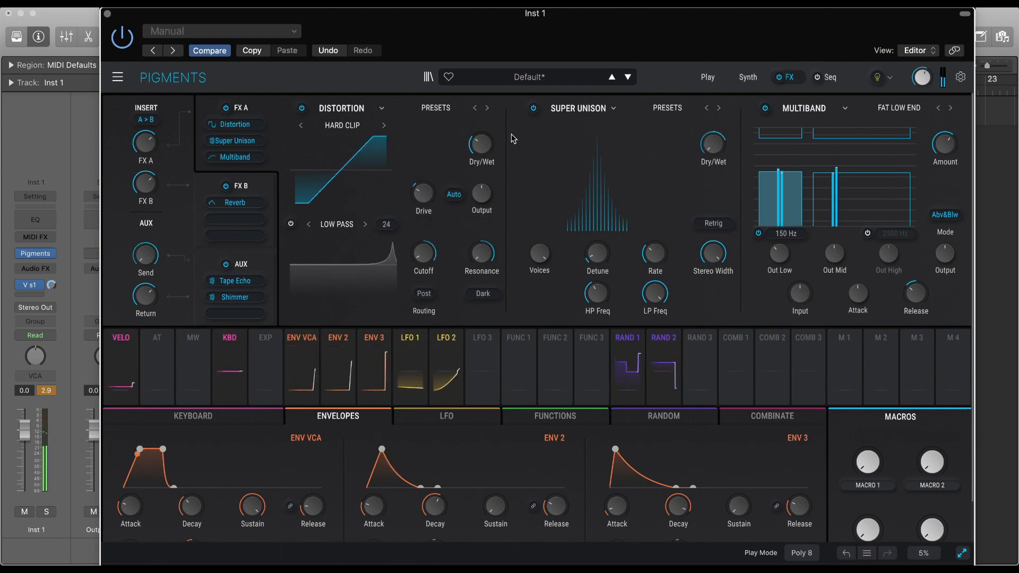
{"action": "left_click_drag", "start_coordinate": [712, 176], "coordinate": [713, 157]}
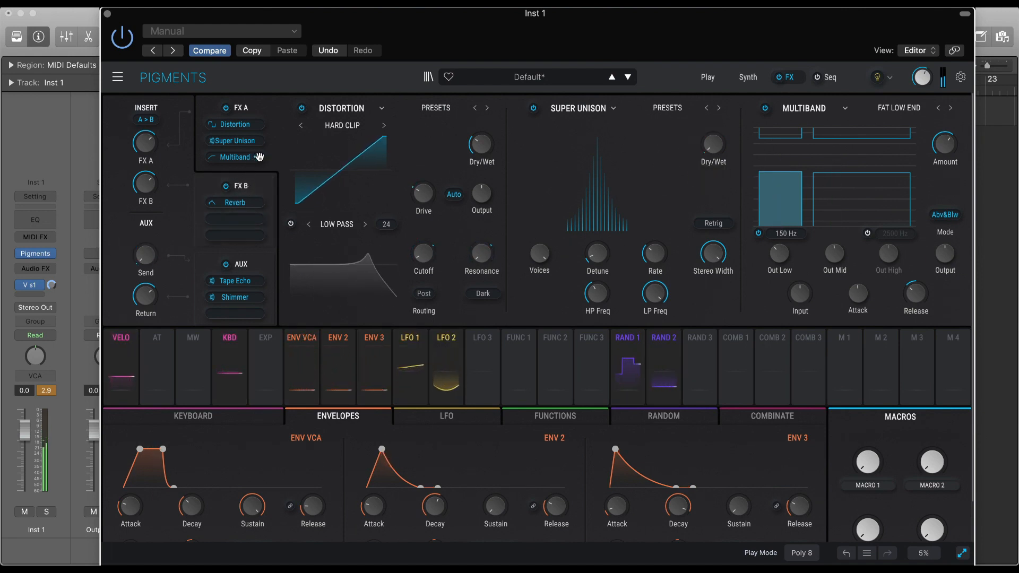
Rearrange the effects to Distortion, Super Unison, Reverb in FX A with Multiband in FX B, and adjust the AUX Return level.
{"action": "left_click_drag", "start_coordinate": [258, 157], "coordinate": [260, 124]}
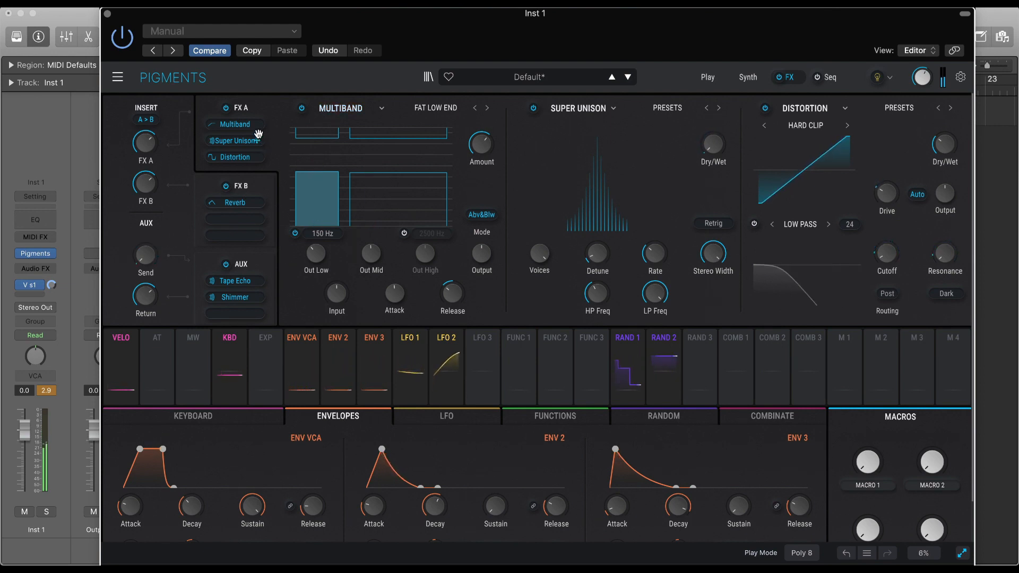
{"action": "left_click_drag", "start_coordinate": [257, 123], "coordinate": [263, 203]}
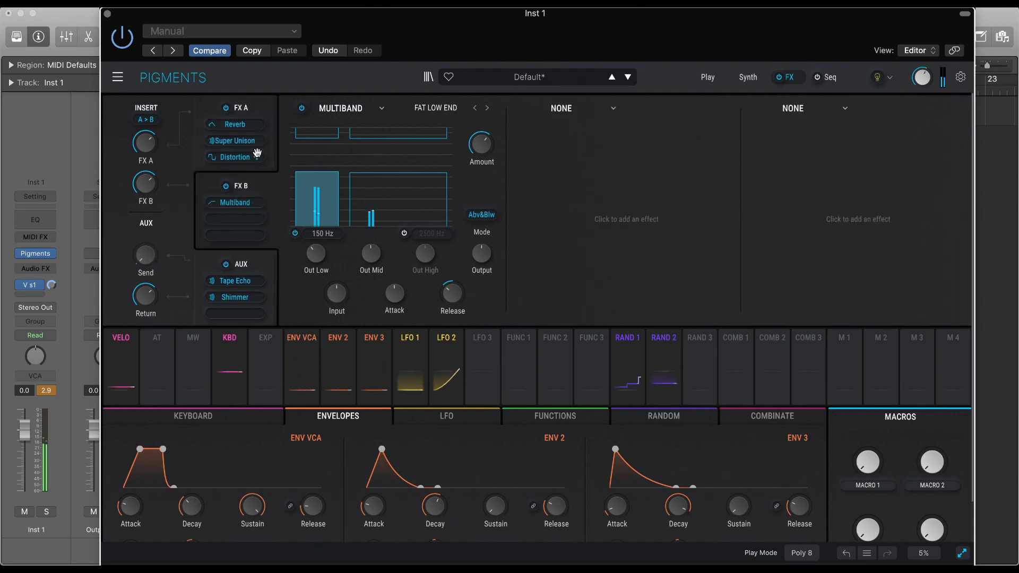
{"action": "left_click_drag", "start_coordinate": [258, 155], "coordinate": [257, 124]}
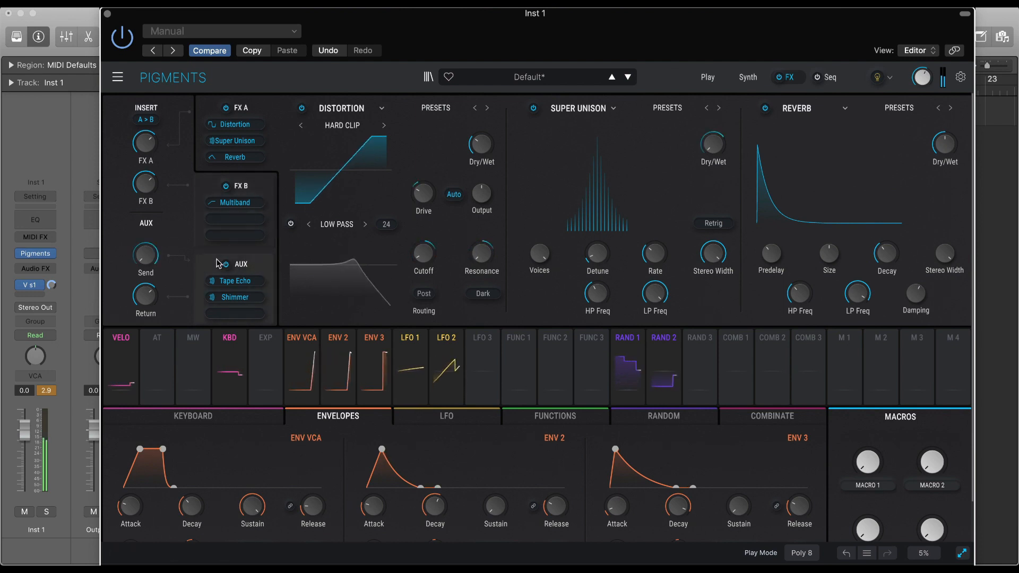
{"action": "left_click_drag", "start_coordinate": [145, 301], "coordinate": [145, 310]}
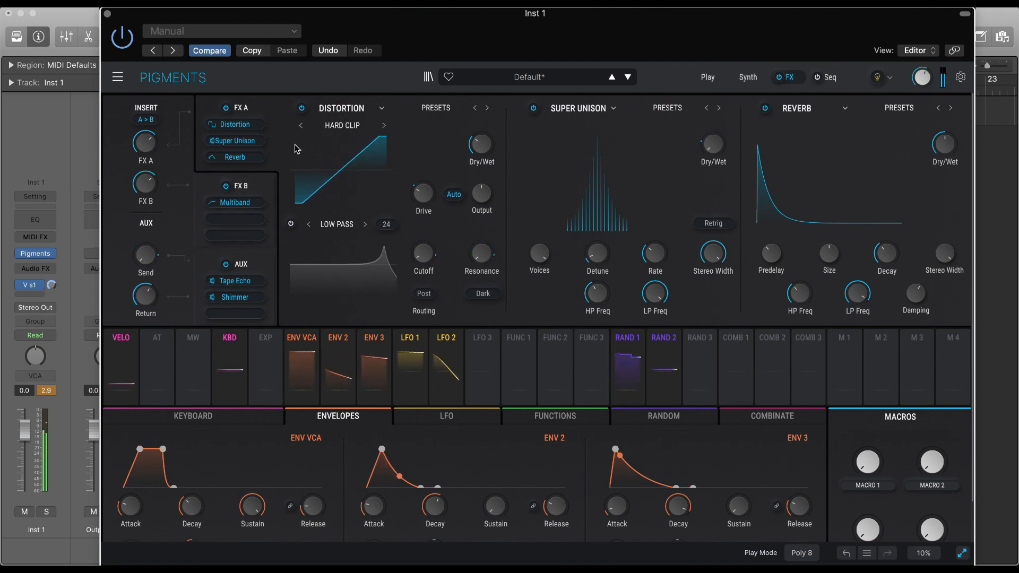
Return to the synth engines, show Engine 1's analog oscillators and adjust the FM amount for oscillators 1 and 2.
{"action": "left_click", "coordinate": [748, 78]}
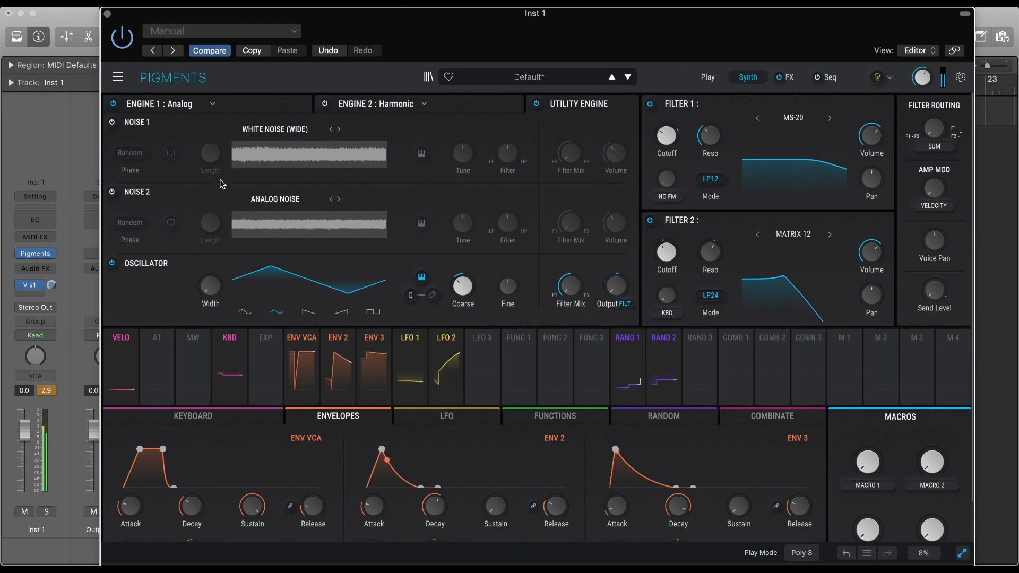
{"action": "left_click", "coordinate": [247, 106]}
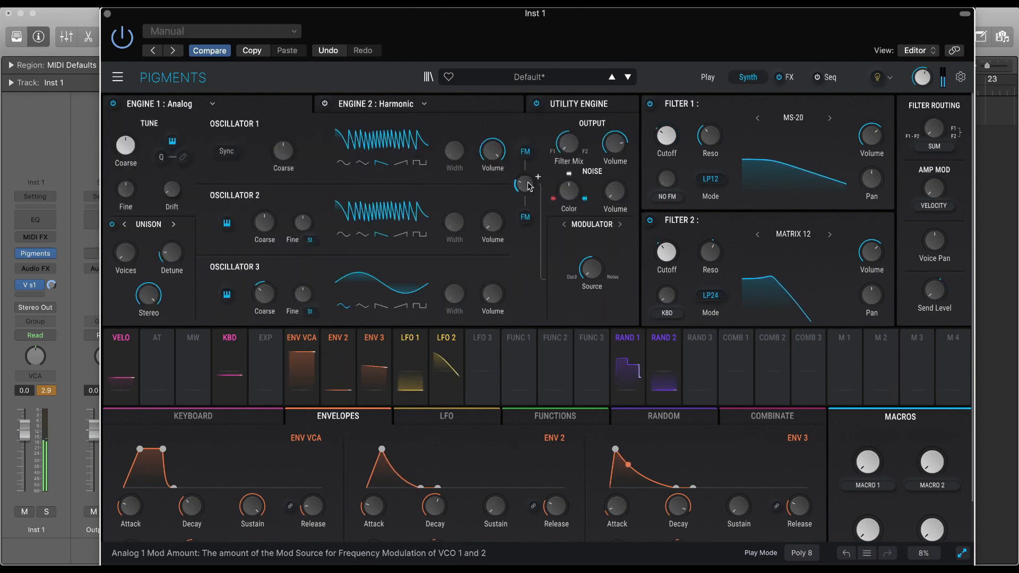
{"action": "left_click_drag", "start_coordinate": [527, 185], "coordinate": [528, 181]}
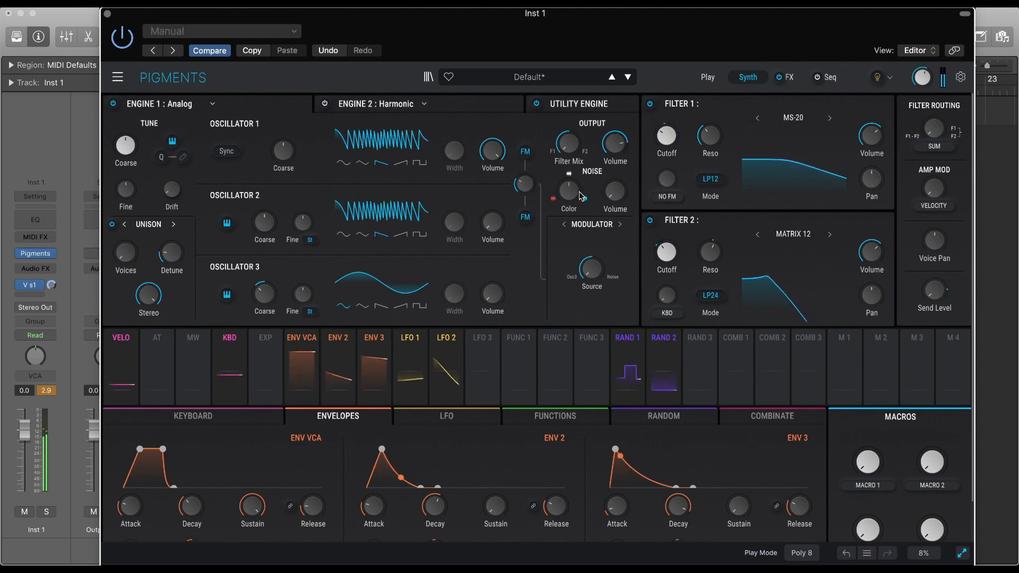
Adjust Engine 1's noise Color and Volume and the Modulator's Source blend between Osc3 and Noise.
{"action": "mouse_move", "coordinate": [570, 198]}
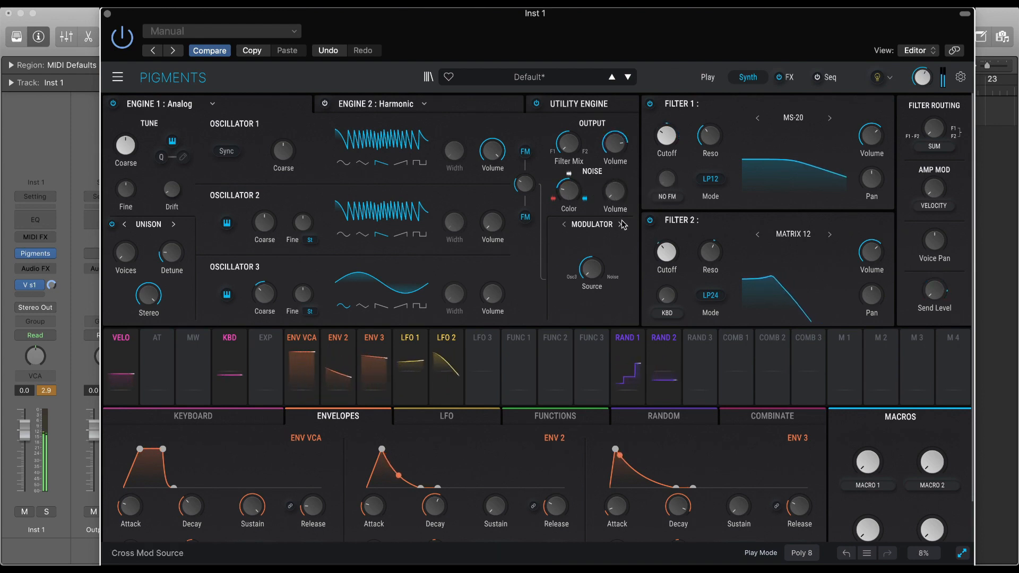
{"action": "mouse_move", "coordinate": [618, 198]}
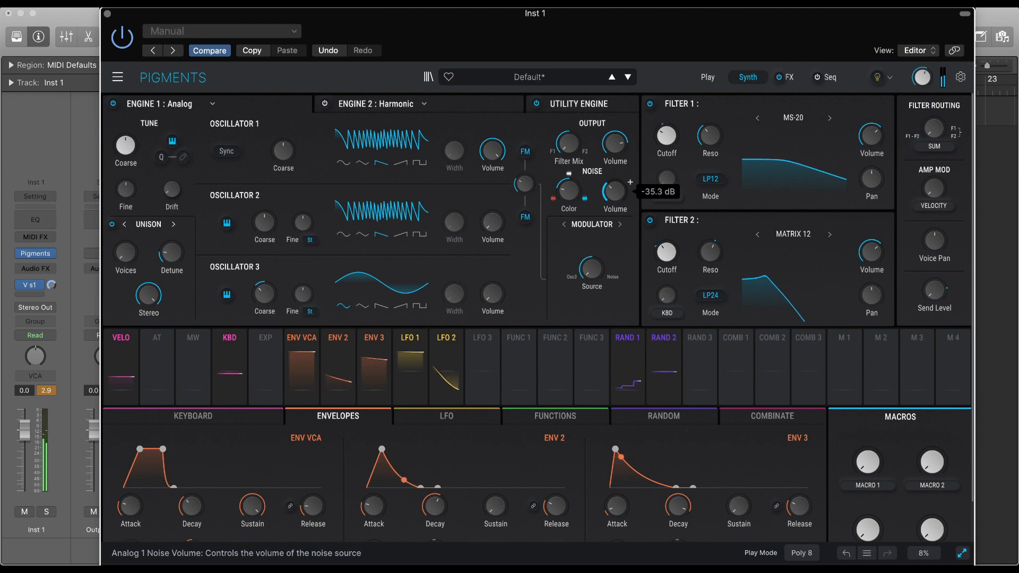
{"action": "left_click_drag", "start_coordinate": [607, 266], "coordinate": [607, 259]}
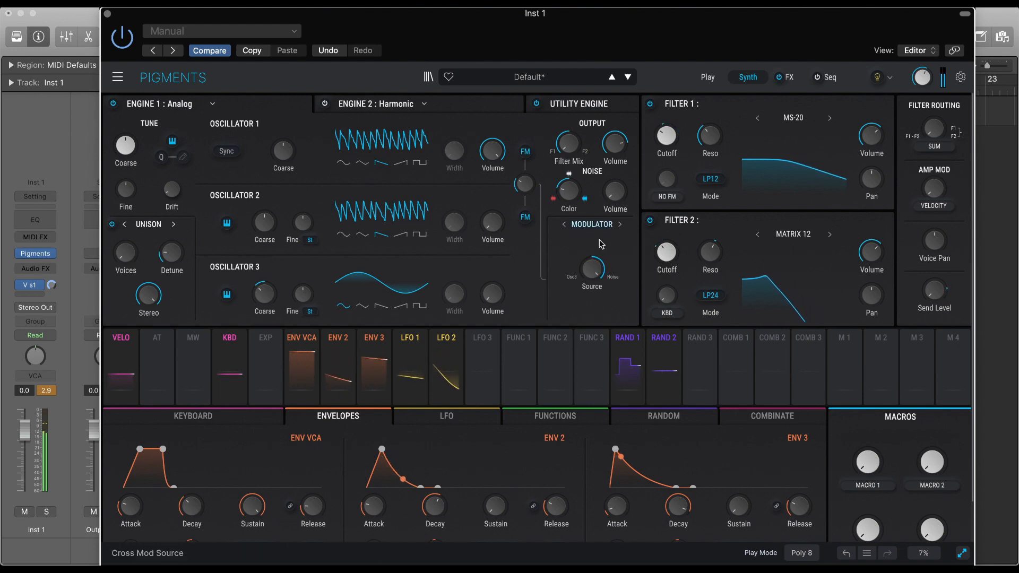
{"action": "left_click_drag", "start_coordinate": [607, 259], "coordinate": [601, 269]}
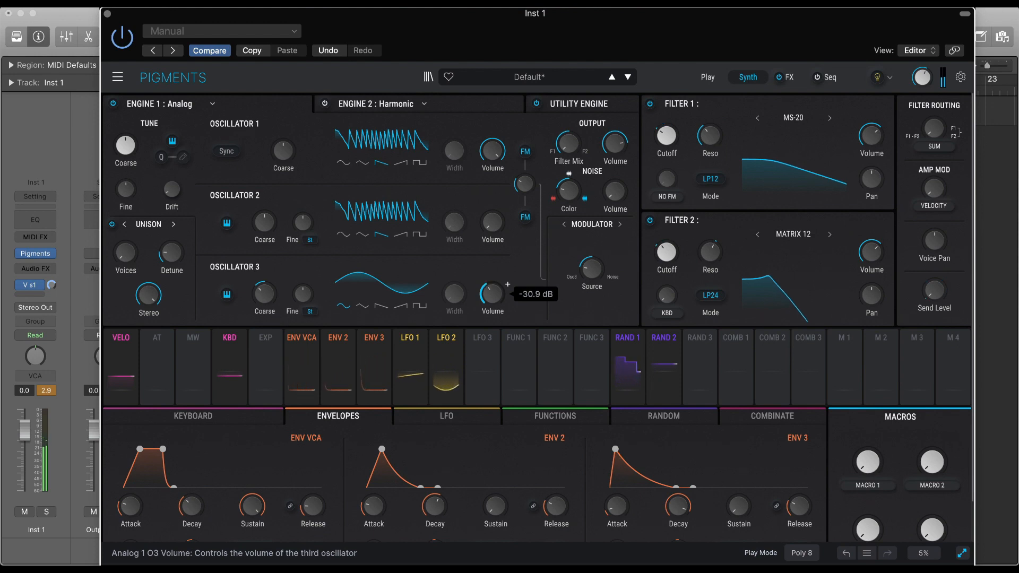
Switch Oscillator 3 from saw to square wave and lower Engine 1's FM amount to about 0.006.
{"action": "left_click", "coordinate": [380, 307]}
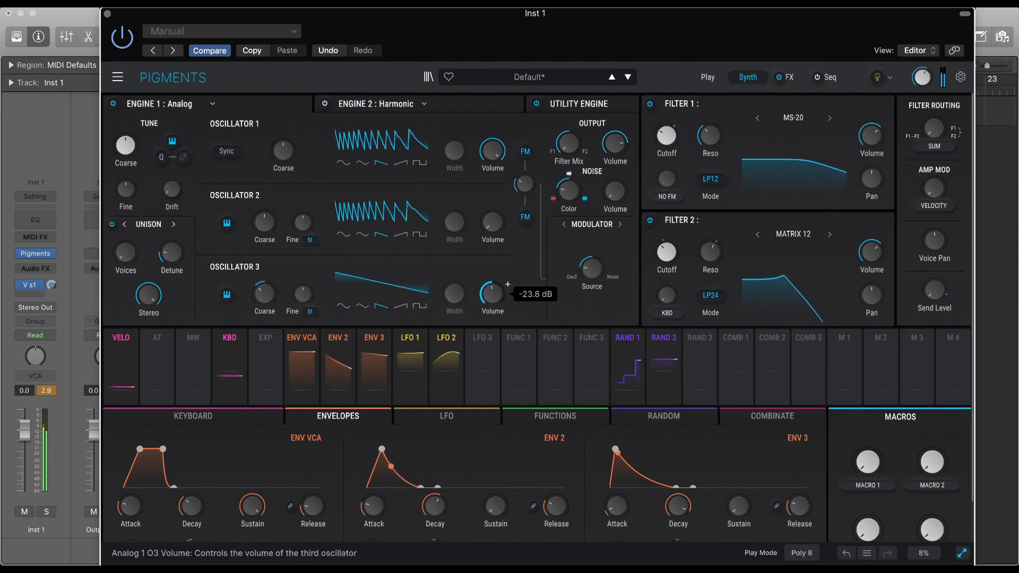
{"action": "left_click", "coordinate": [420, 309]}
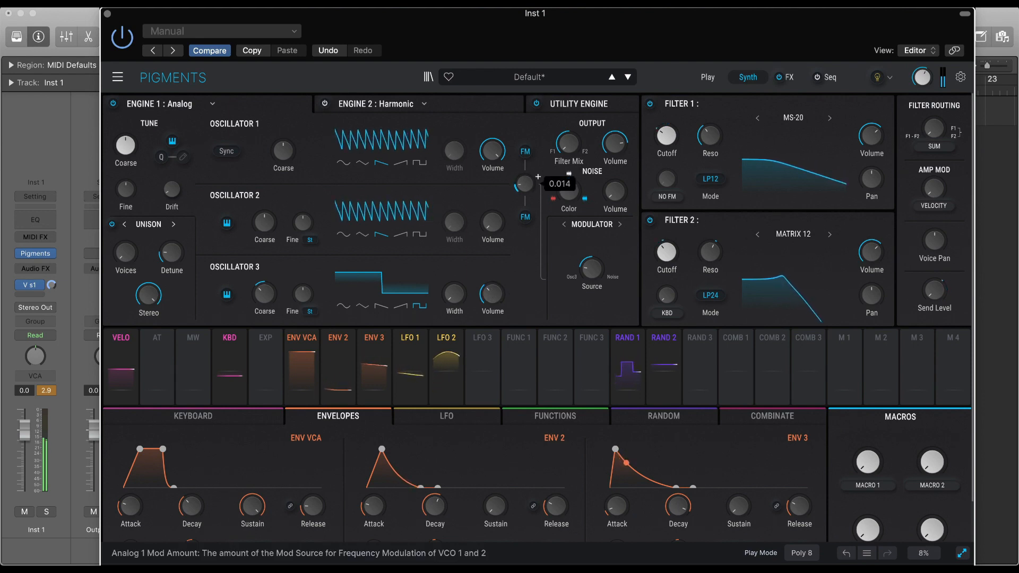
{"action": "scroll", "coordinate": [537, 177], "scroll_direction": "down", "scroll_amount": 4}
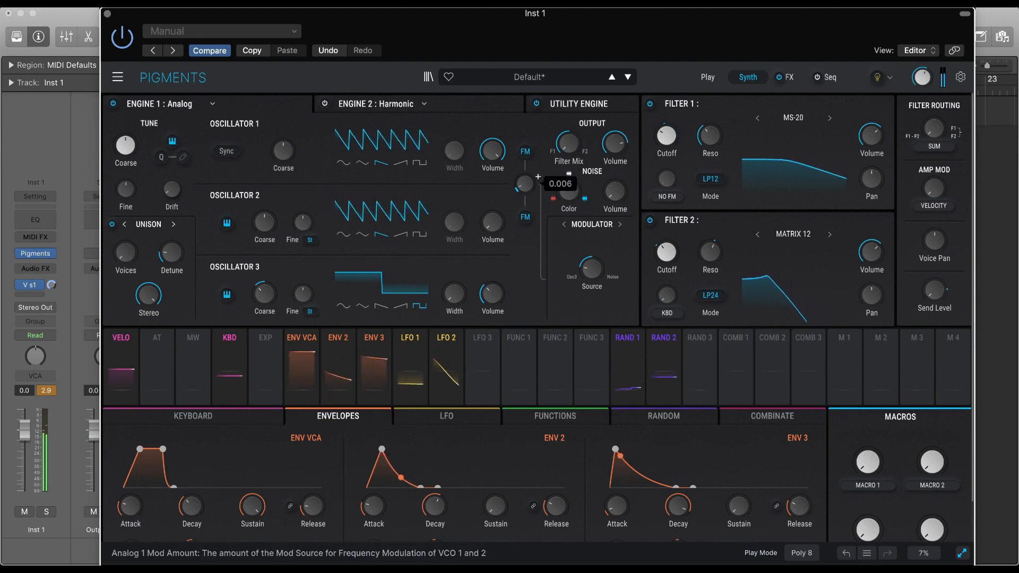
{"action": "scroll", "coordinate": [538, 177], "scroll_direction": "up", "scroll_amount": 1}
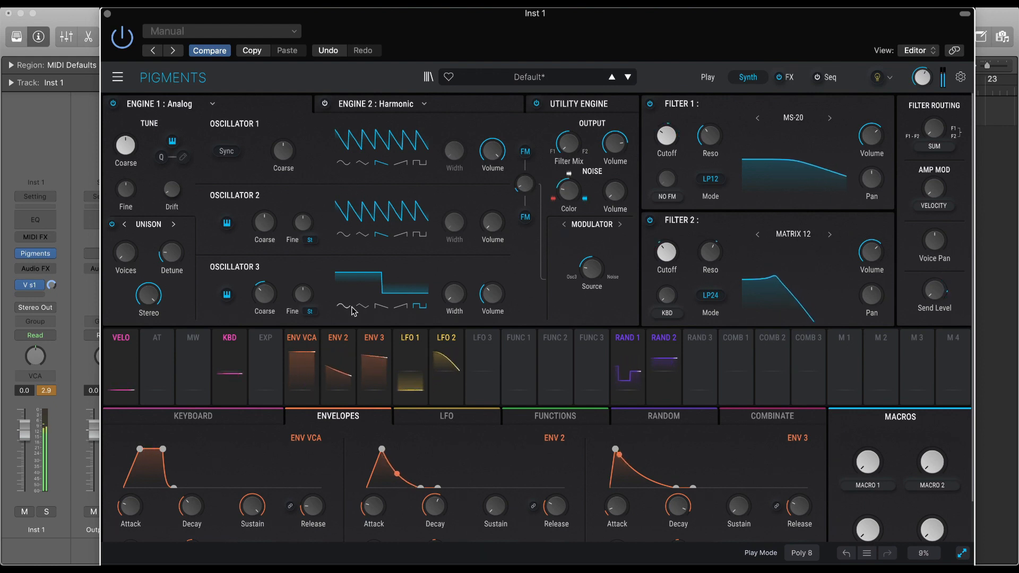
Enable the Harmonic Engine 2 with Engine 1 switched off and raise the Periodic section's Depth.
{"action": "left_click", "coordinate": [390, 108]}
{"action": "left_click", "coordinate": [223, 136]}
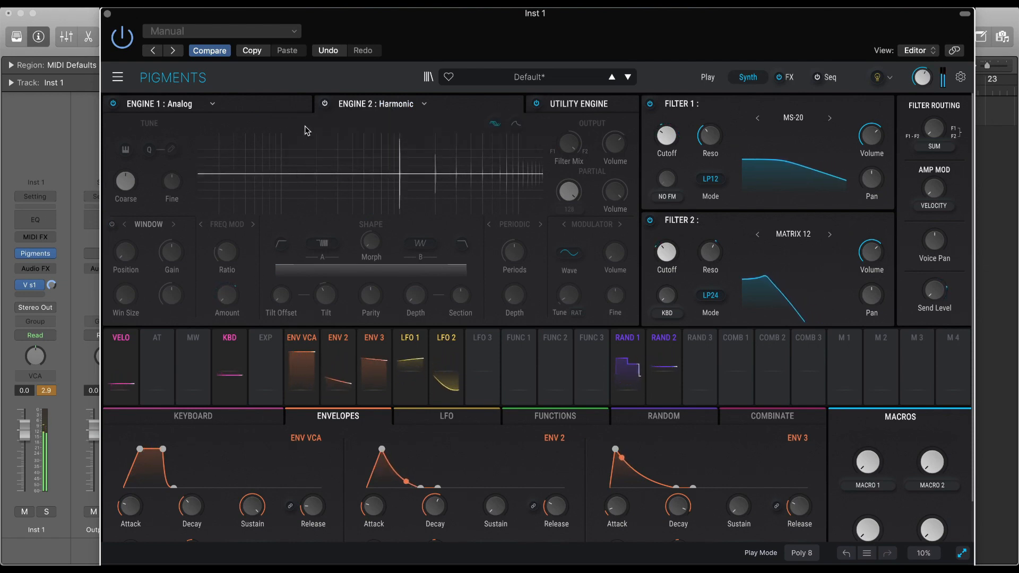
{"action": "left_click", "coordinate": [326, 104]}
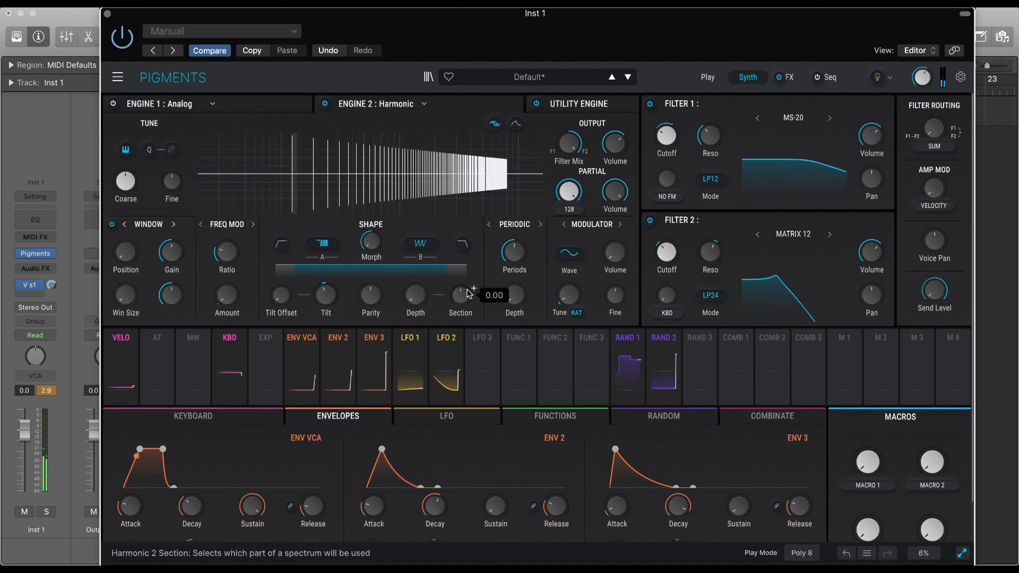
{"action": "left_click_drag", "start_coordinate": [514, 299], "coordinate": [530, 286]}
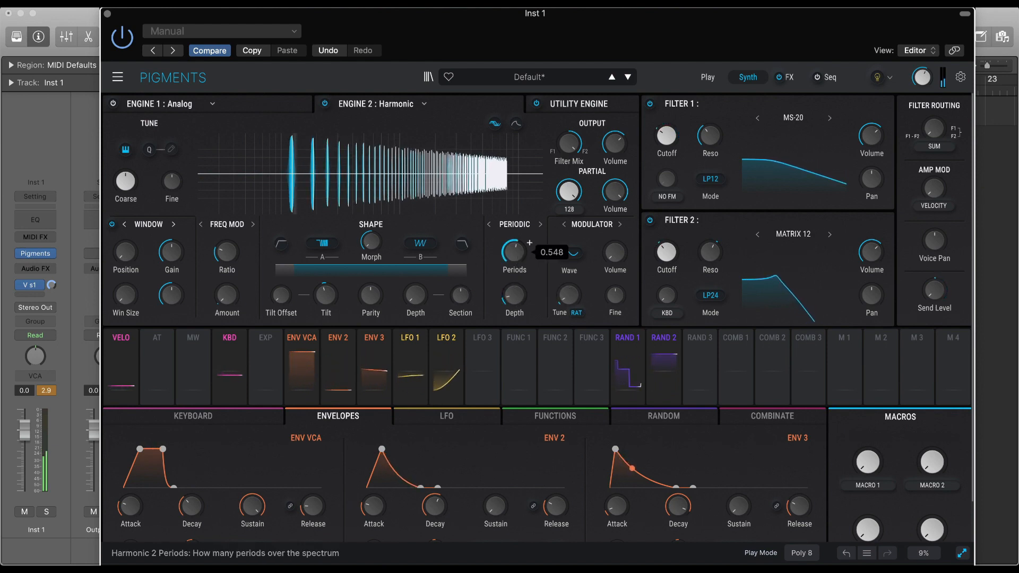
Change Engine 2's Periodic section to Split and spread the Odd and Even partials to opposite sides of the stereo field.
{"action": "left_click", "coordinate": [540, 224]}
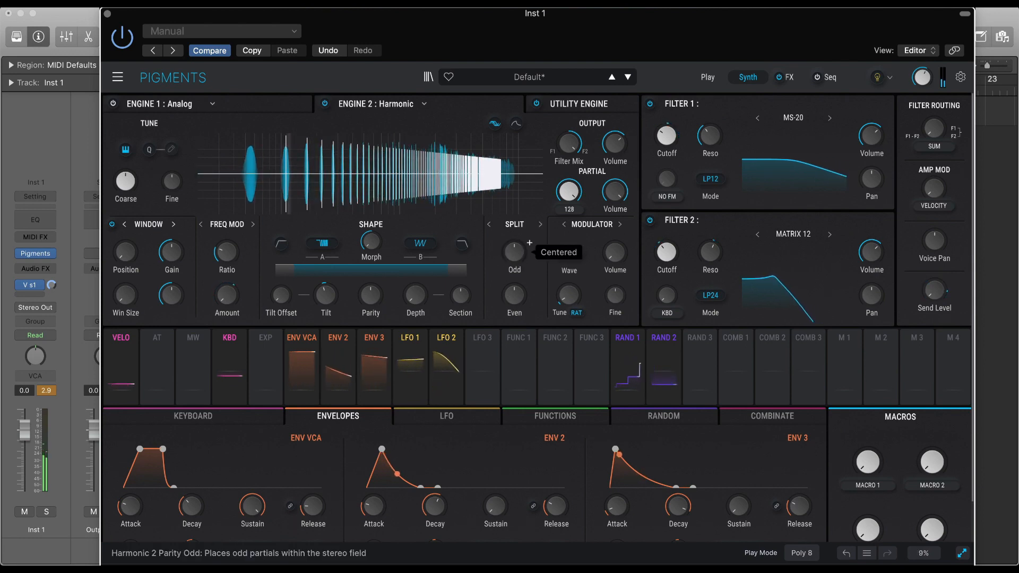
{"action": "left_click_drag", "start_coordinate": [515, 251], "coordinate": [514, 243]}
{"action": "mouse_move", "coordinate": [515, 295]}
{"action": "left_mouse_down"}
{"action": "mouse_move", "coordinate": [515, 285]}
{"action": "mouse_move", "coordinate": [514, 300]}
{"action": "left_mouse_up"}
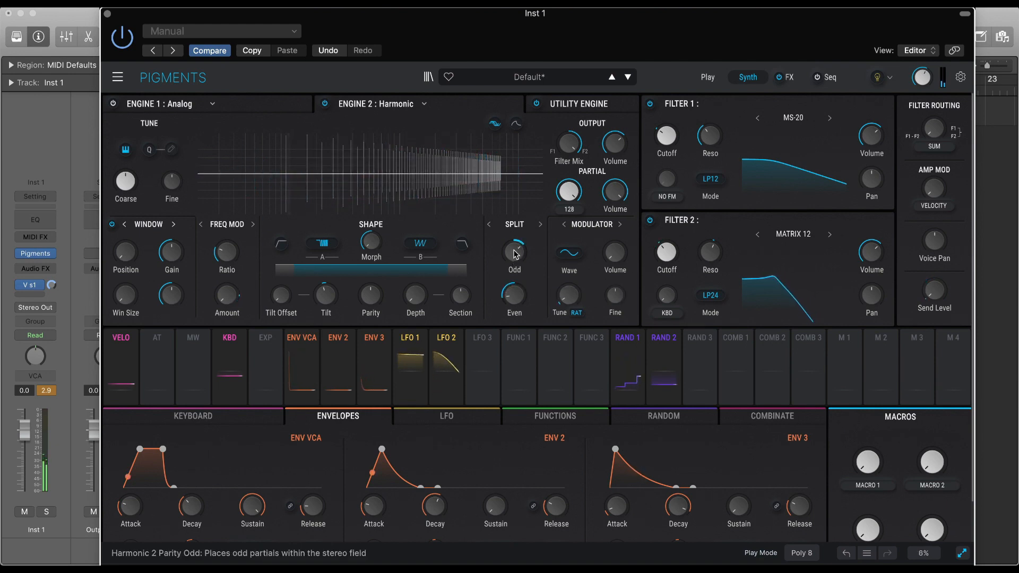
{"action": "left_click_drag", "start_coordinate": [515, 252], "coordinate": [515, 249]}
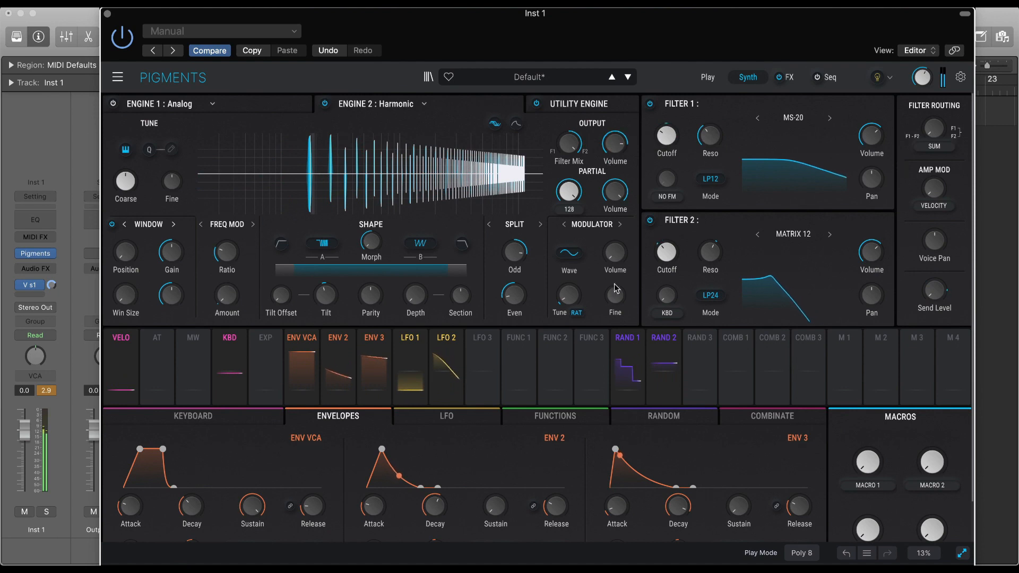
Set Filter 2's FM source to None and adjust the Freq Mod Amount and Ratio of Engine 2.
{"action": "left_click", "coordinate": [665, 313]}
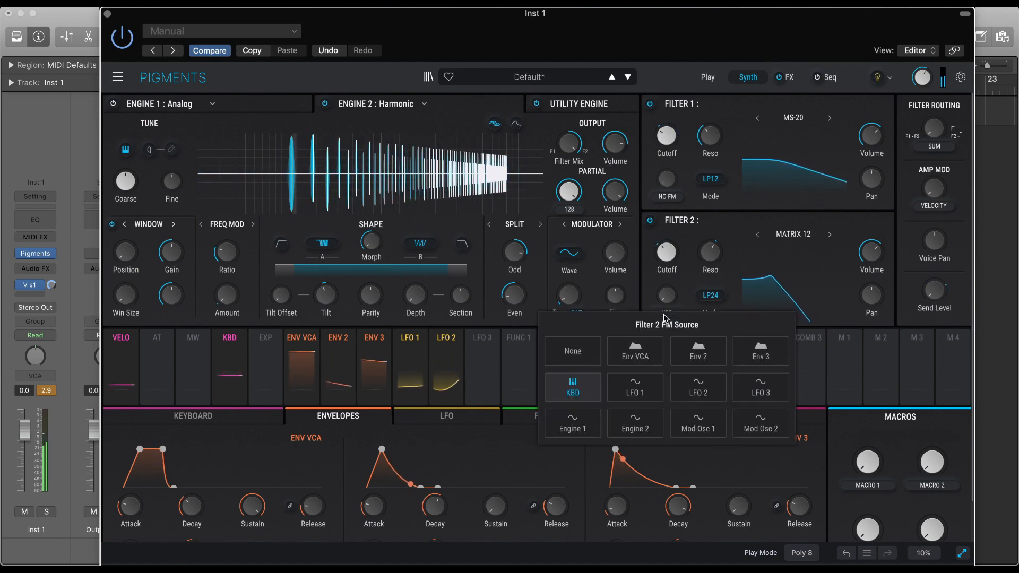
{"action": "left_click", "coordinate": [576, 353]}
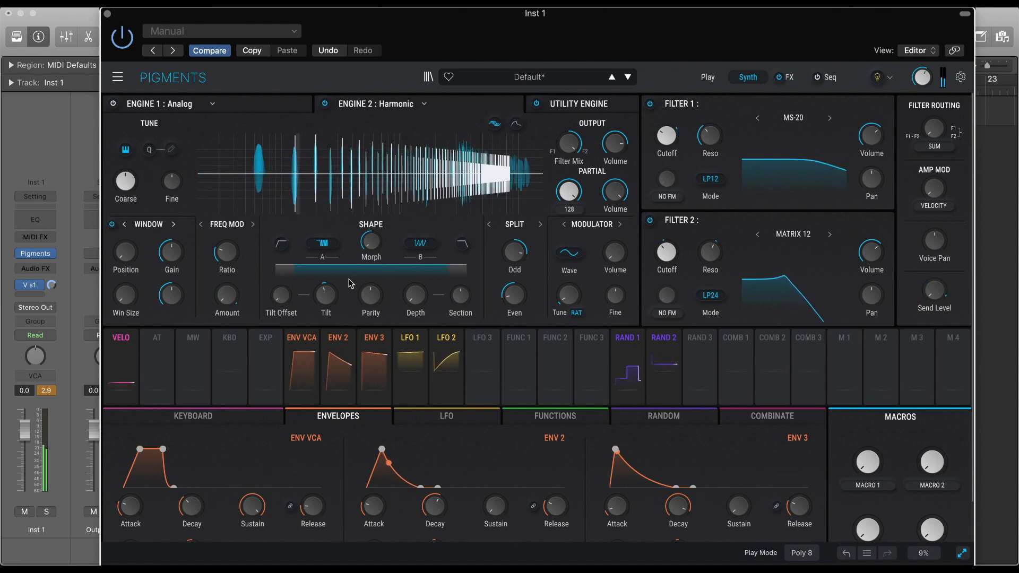
{"action": "left_click_drag", "start_coordinate": [229, 290], "coordinate": [225, 240]}
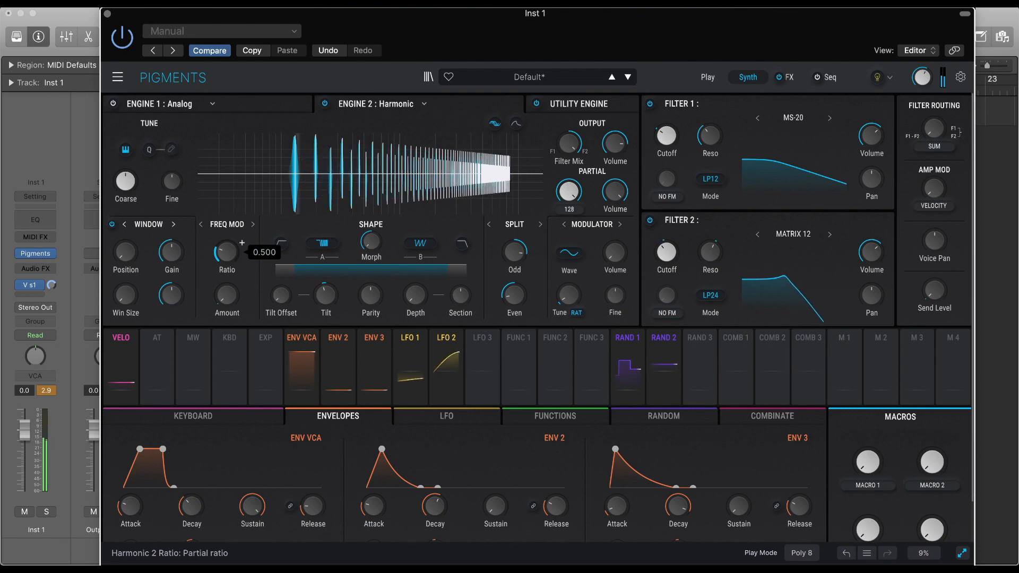
{"action": "left_click_drag", "start_coordinate": [227, 252], "coordinate": [227, 198]}
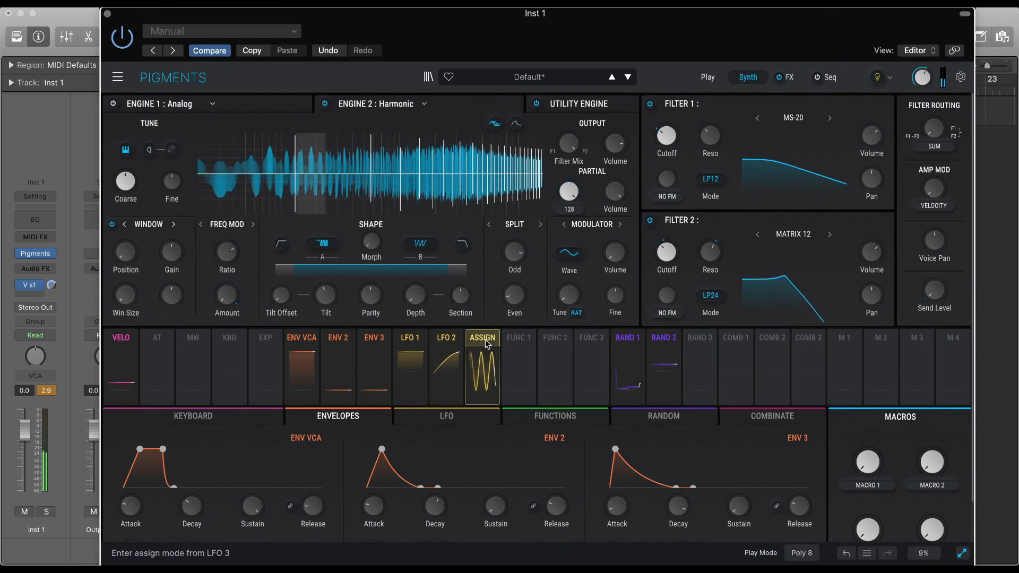
Assign LFO 3 to modulate Engine 2's Freq Mod Amount and set the LFO 3 Rate to about 0.169 Hz.
{"action": "left_click_drag", "start_coordinate": [470, 361], "coordinate": [226, 285]}
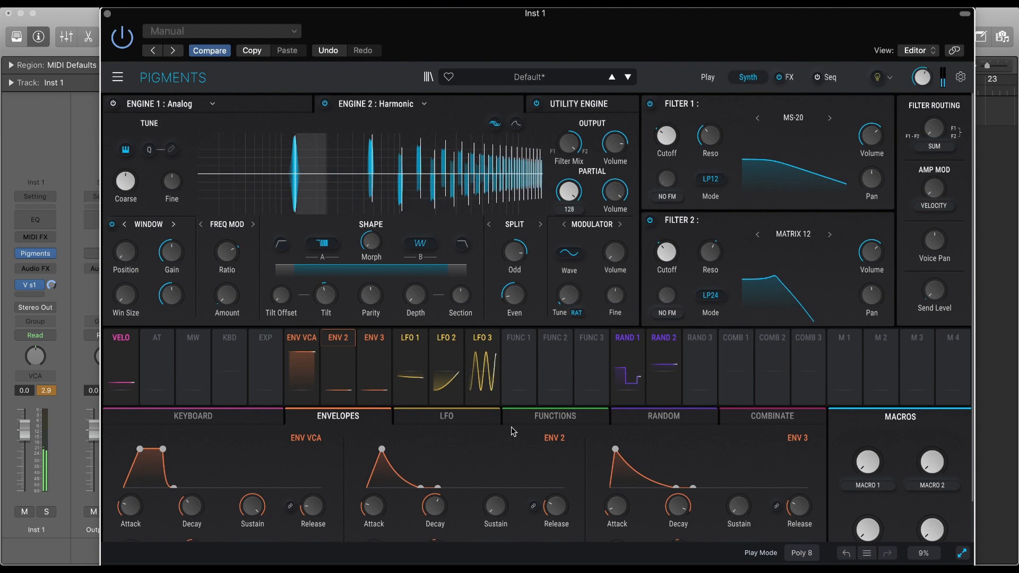
{"action": "left_click", "coordinate": [449, 417]}
{"action": "left_click_drag", "start_coordinate": [645, 507], "coordinate": [645, 531]}
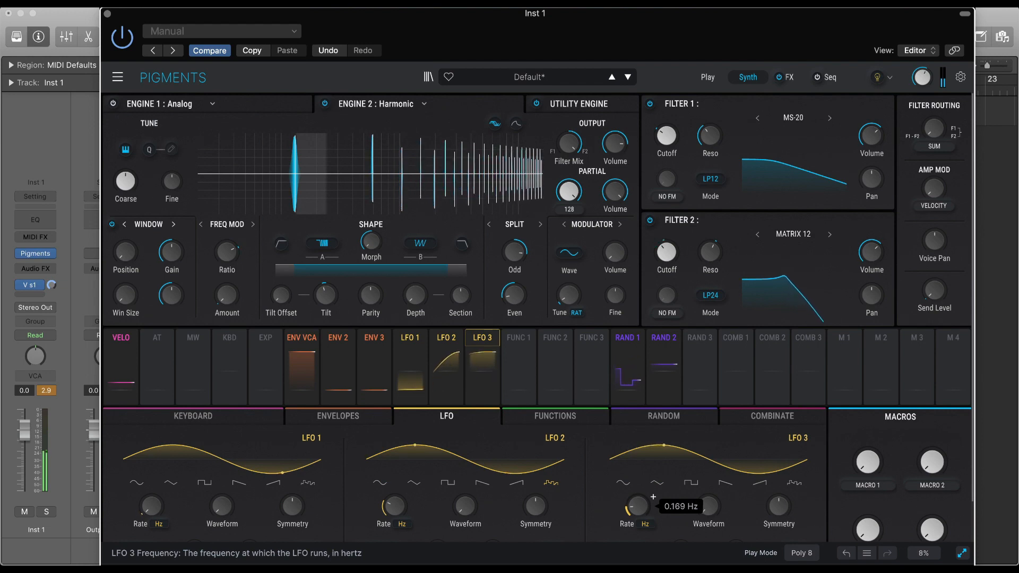
Set LFO 2's retrigger source to Free Running.
{"action": "left_click_drag", "start_coordinate": [653, 497], "coordinate": [654, 497]}
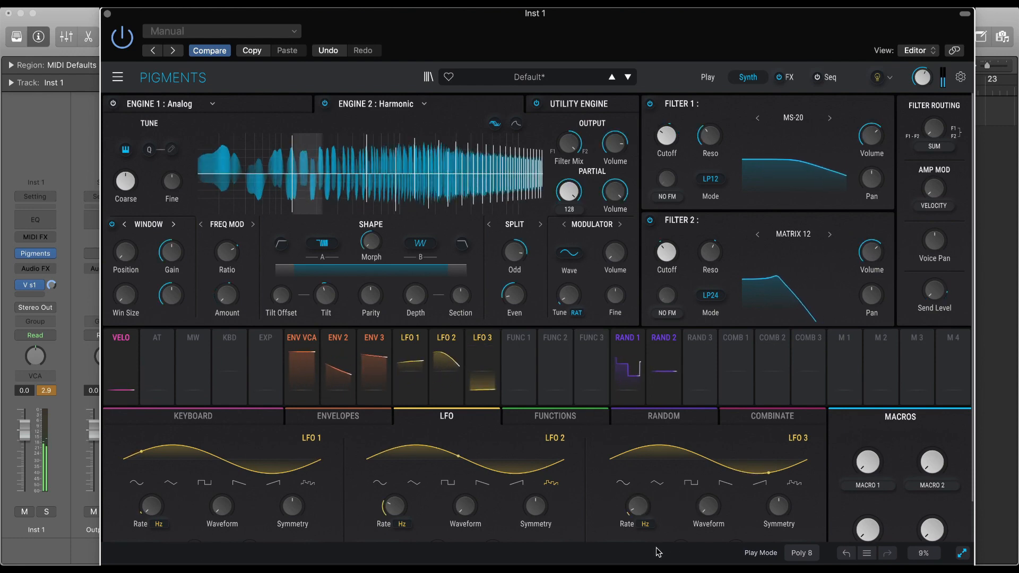
{"action": "scroll", "coordinate": [674, 529], "scroll_direction": "down", "scroll_amount": 2}
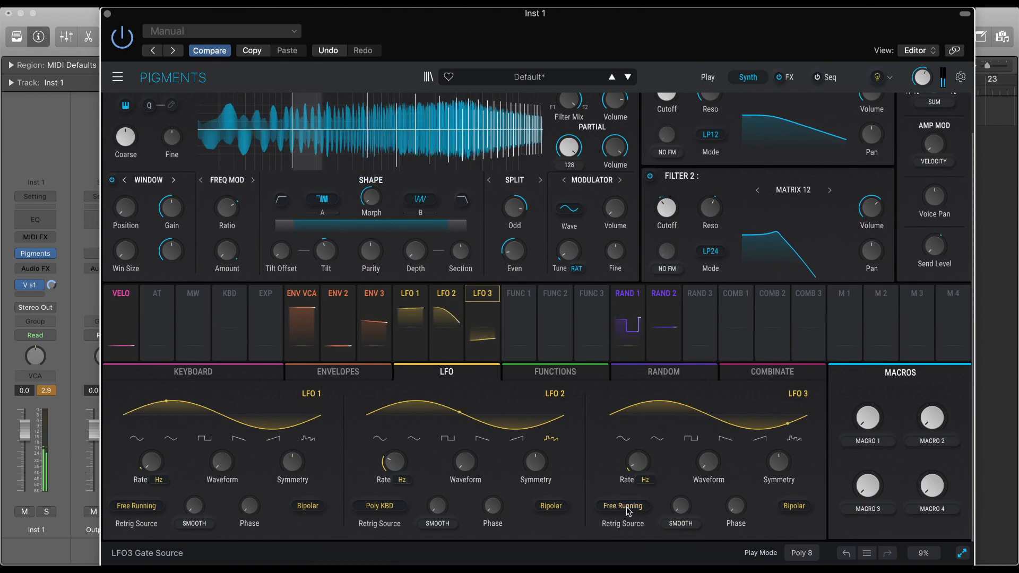
{"action": "left_click", "coordinate": [399, 506]}
{"action": "left_click", "coordinate": [226, 401]}
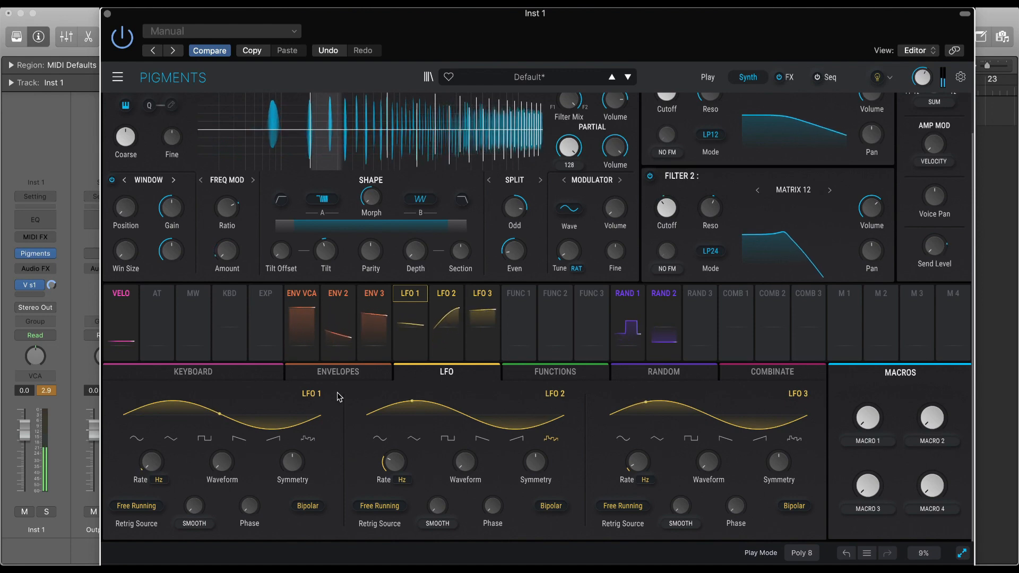
{"action": "scroll", "coordinate": [337, 393], "scroll_direction": "up", "scroll_amount": 2}
Adjust the Coarse tuning of Engine 2 and switch Engine 1 back on.
{"action": "left_click_drag", "start_coordinate": [336, 392], "coordinate": [158, 172]}
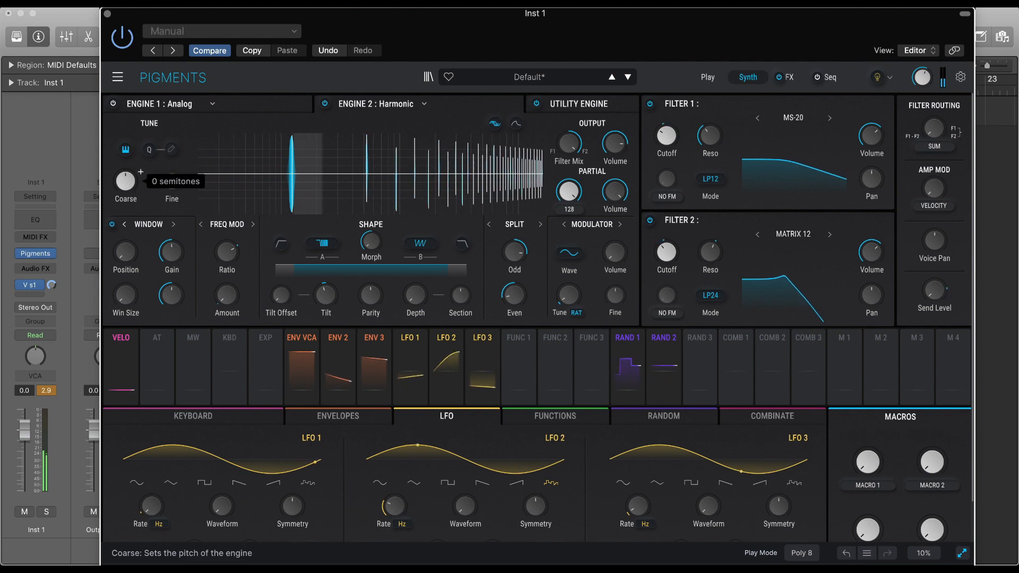
{"action": "left_click_drag", "start_coordinate": [126, 182], "coordinate": [126, 206]}
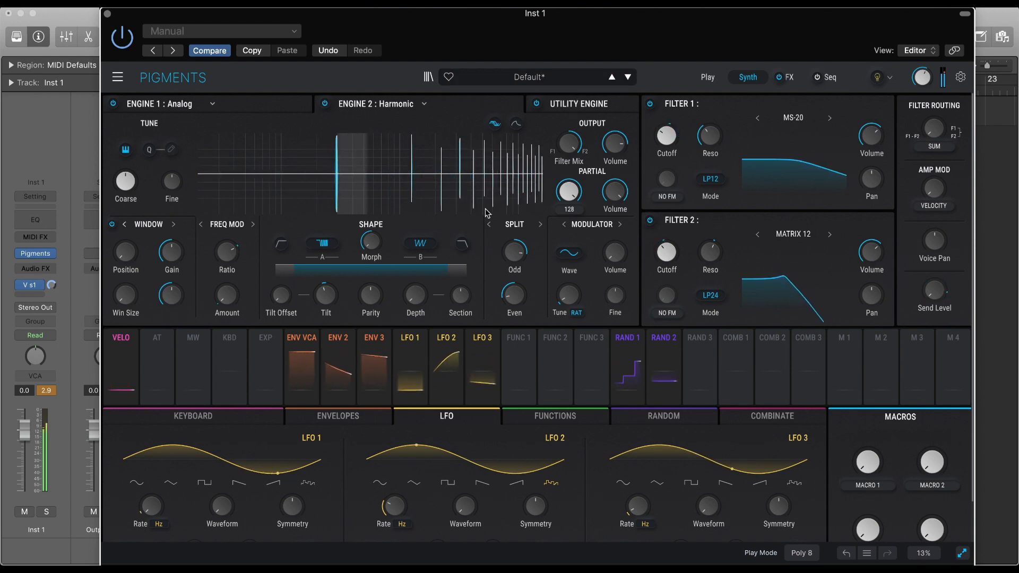
Assign Random 3 to modulate the stereo position of the Even partials in Engine 2's Split section.
{"action": "mouse_move", "coordinate": [529, 286]}
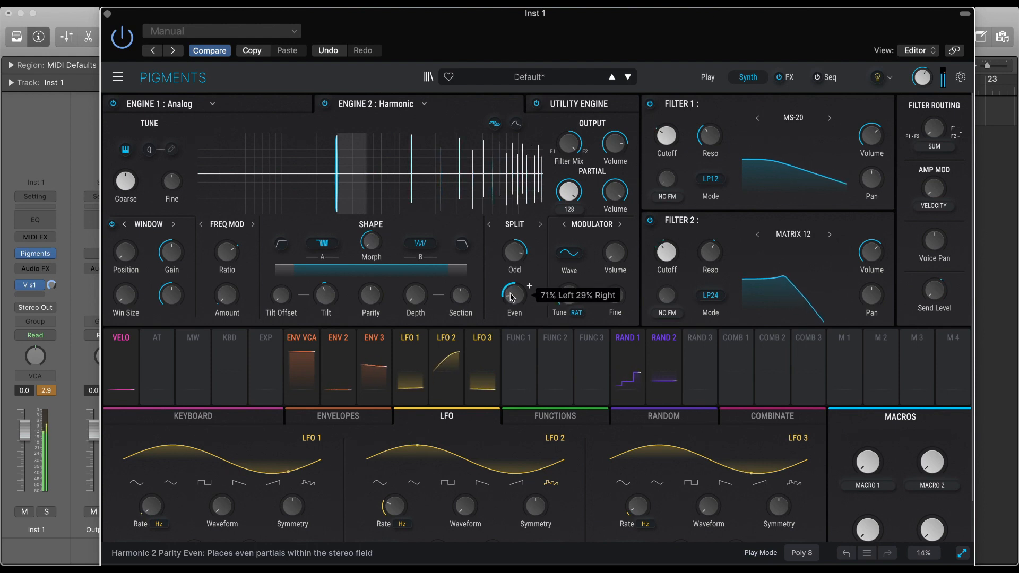
{"action": "mouse_move", "coordinate": [693, 343]}
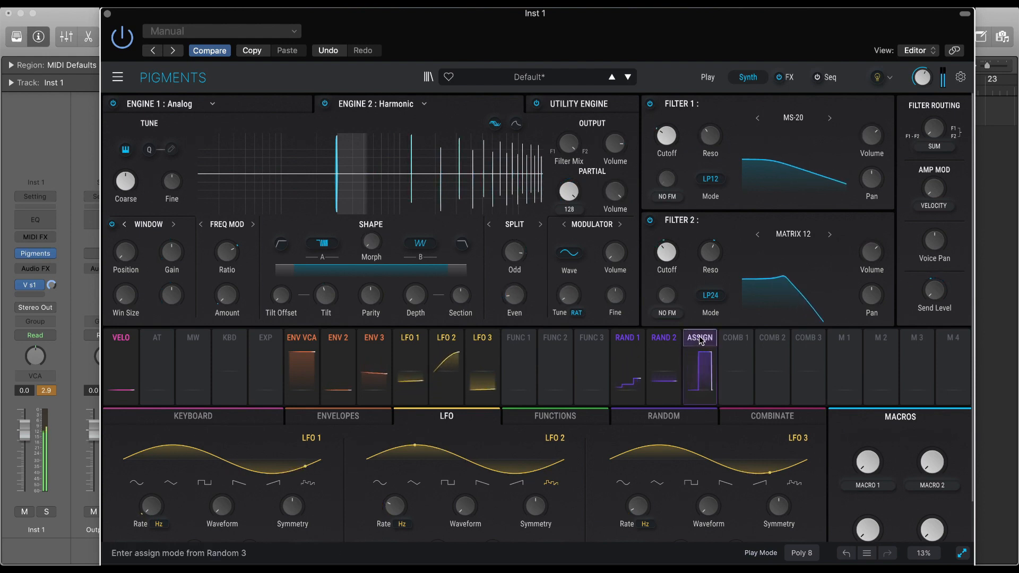
{"action": "left_click_drag", "start_coordinate": [582, 320], "coordinate": [519, 309]}
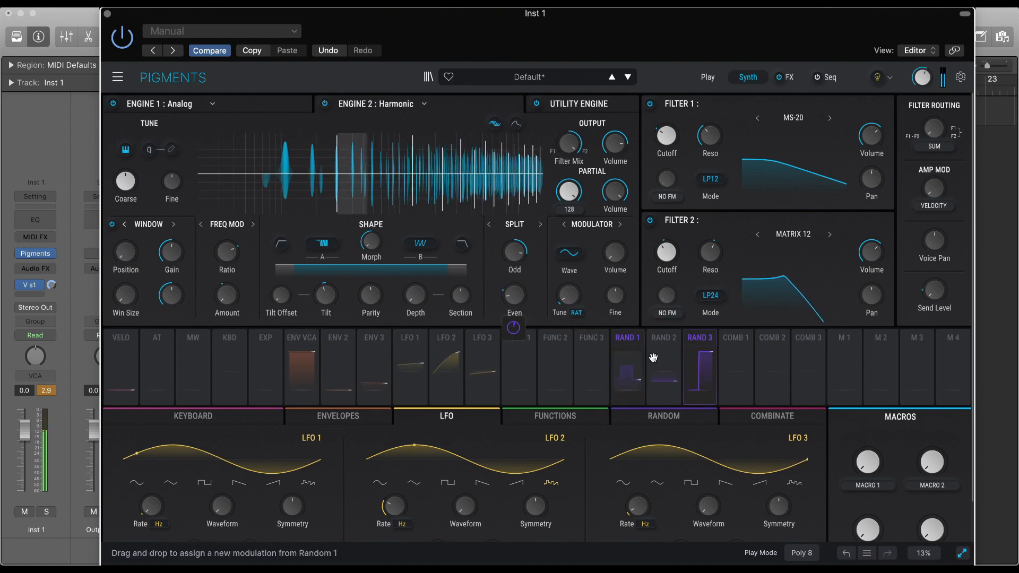
{"action": "left_click_drag", "start_coordinate": [699, 343], "coordinate": [513, 301]}
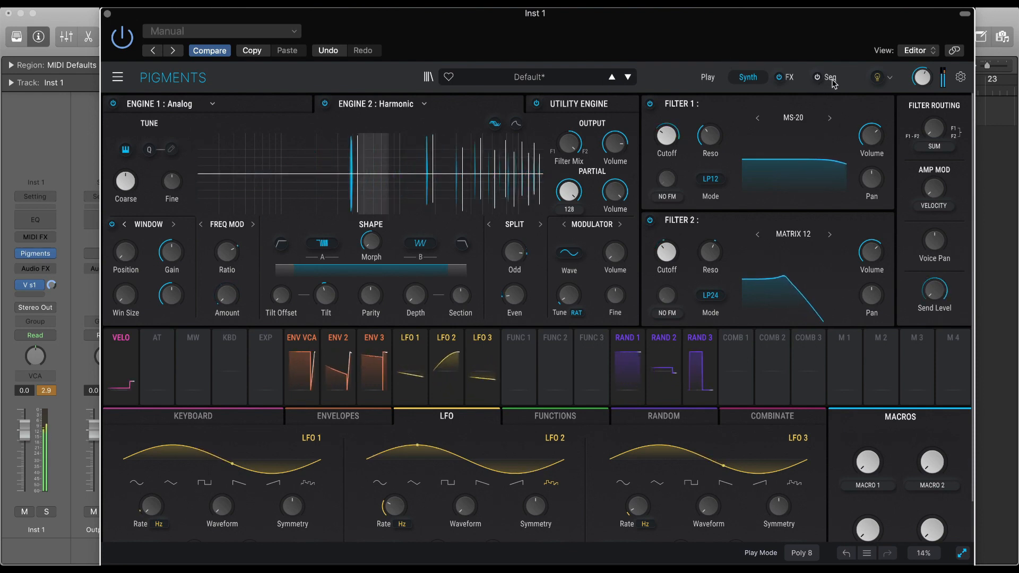
In FX A's Super Unison effect, set the Stereo Width to about 0.788 and slightly widen the Detune.
{"action": "left_click", "coordinate": [787, 78]}
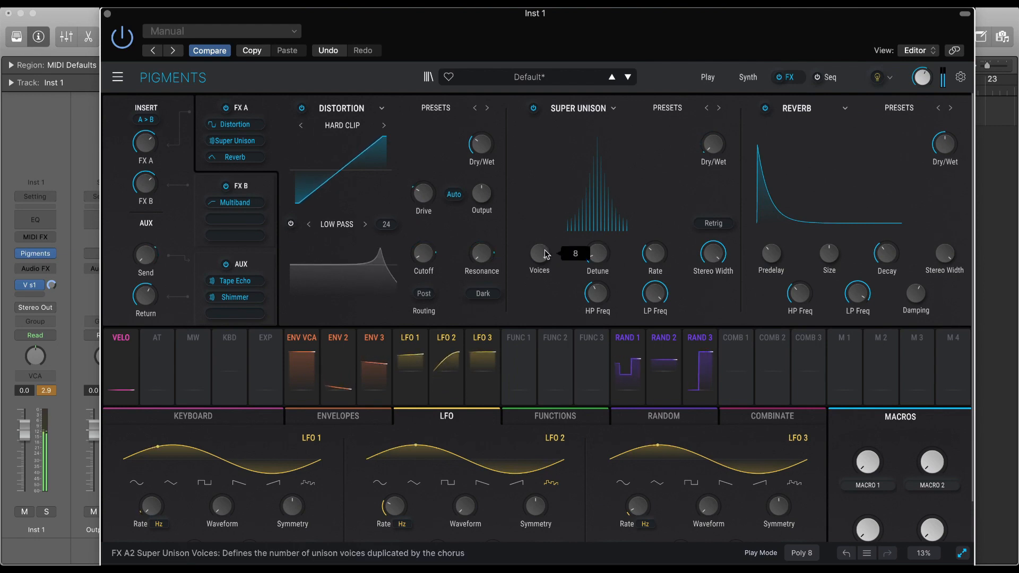
{"action": "mouse_move", "coordinate": [660, 258]}
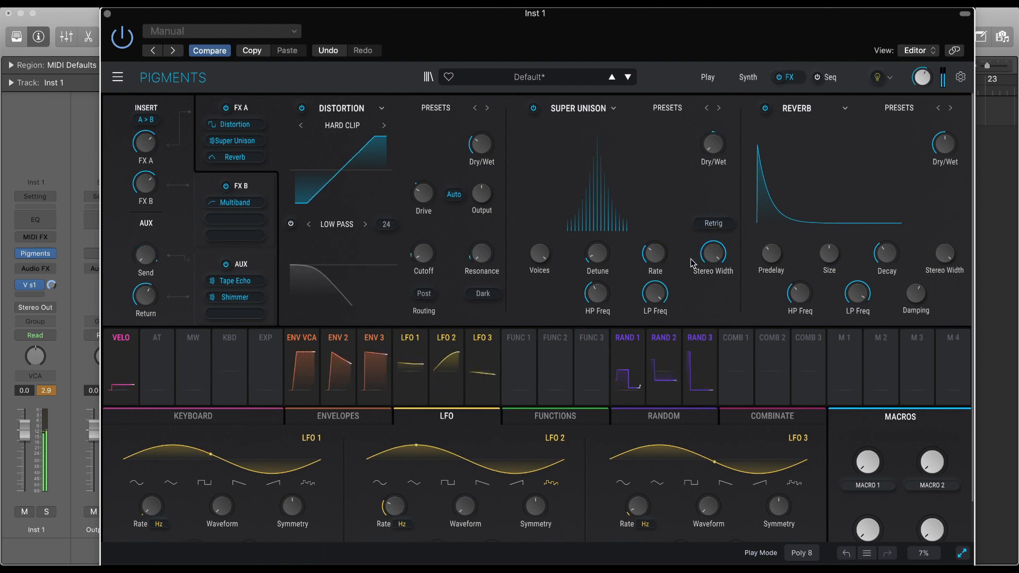
{"action": "mouse_move", "coordinate": [714, 254]}
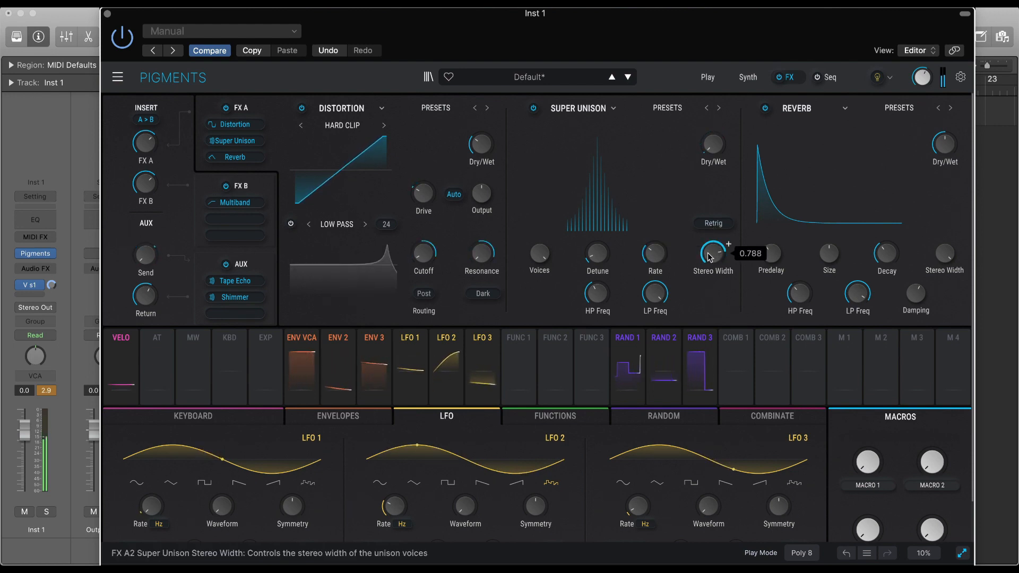
{"action": "mouse_move", "coordinate": [598, 293]}
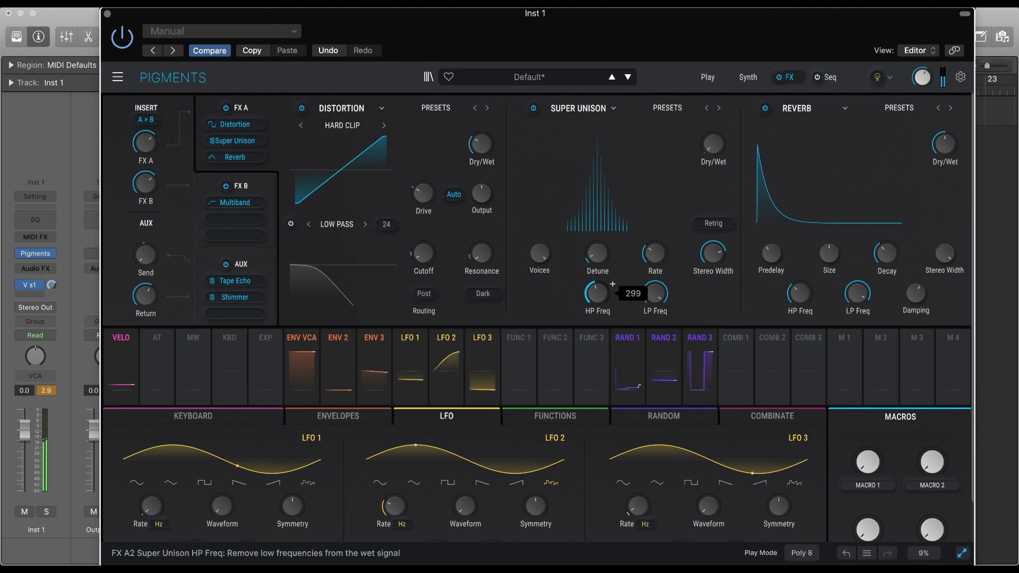
{"action": "mouse_move", "coordinate": [541, 260]}
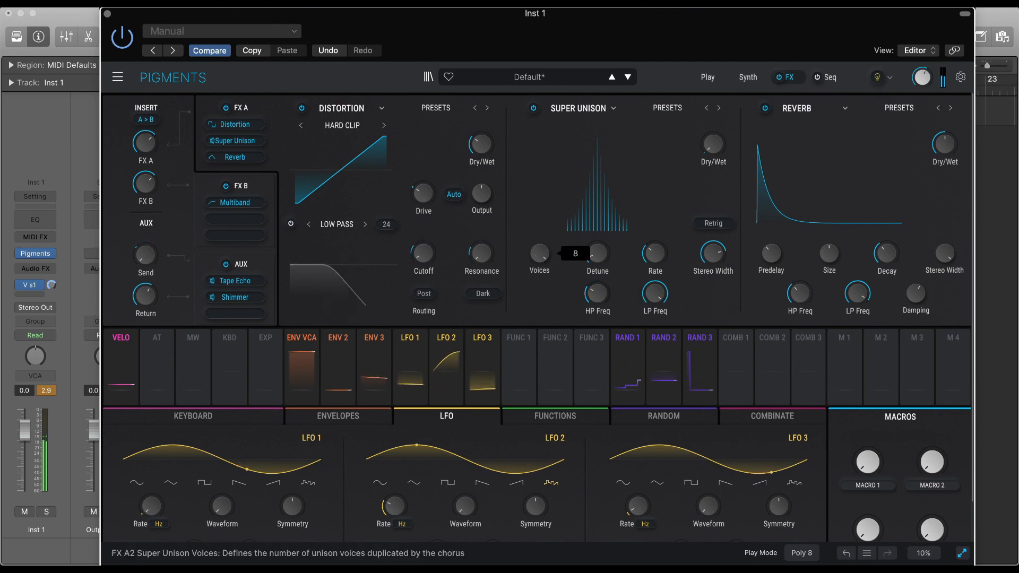
{"action": "left_click_drag", "start_coordinate": [540, 259], "coordinate": [541, 270]}
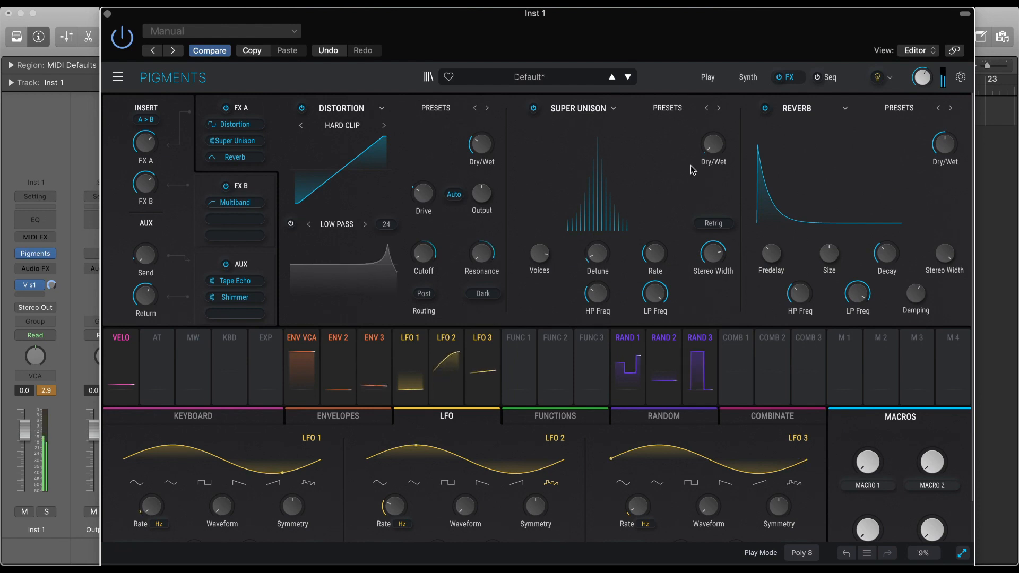
{"action": "left_click_drag", "start_coordinate": [597, 254], "coordinate": [597, 248]}
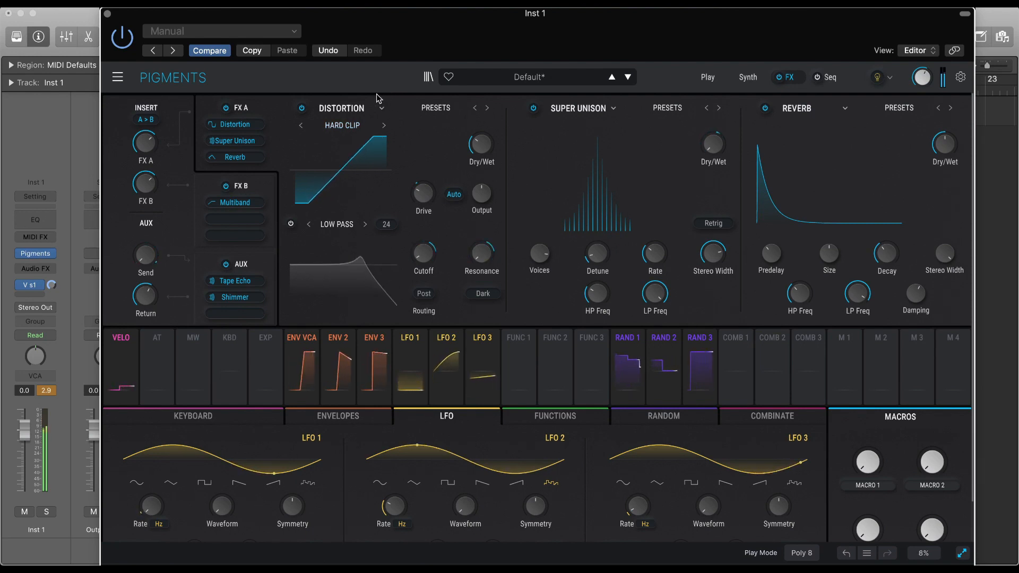
Turn off FM for Oscillator 2 of the Analog Engine 1 and set its Coarse tuning to -12 semitones.
{"action": "left_click", "coordinate": [747, 78]}
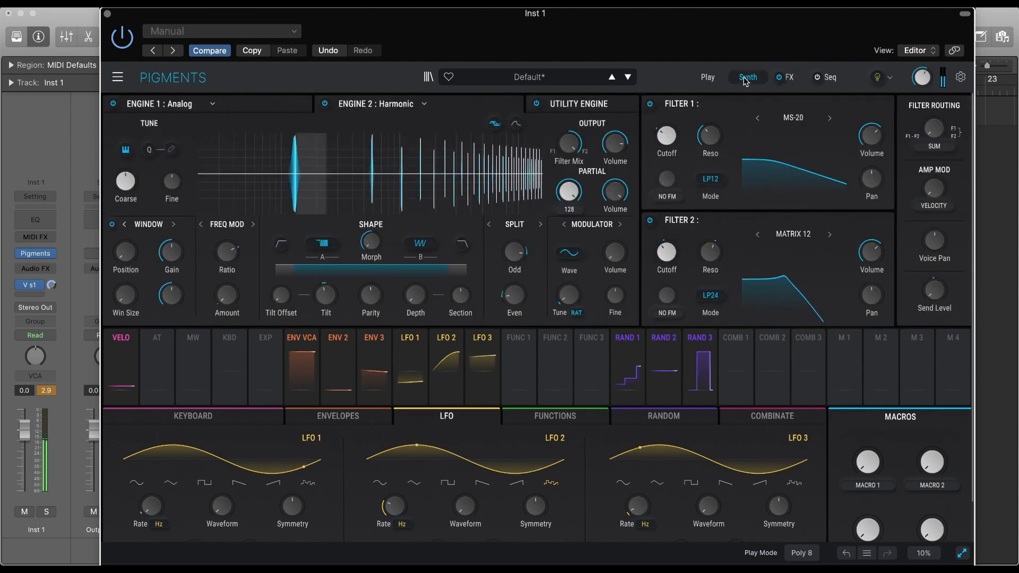
{"action": "left_click", "coordinate": [252, 109]}
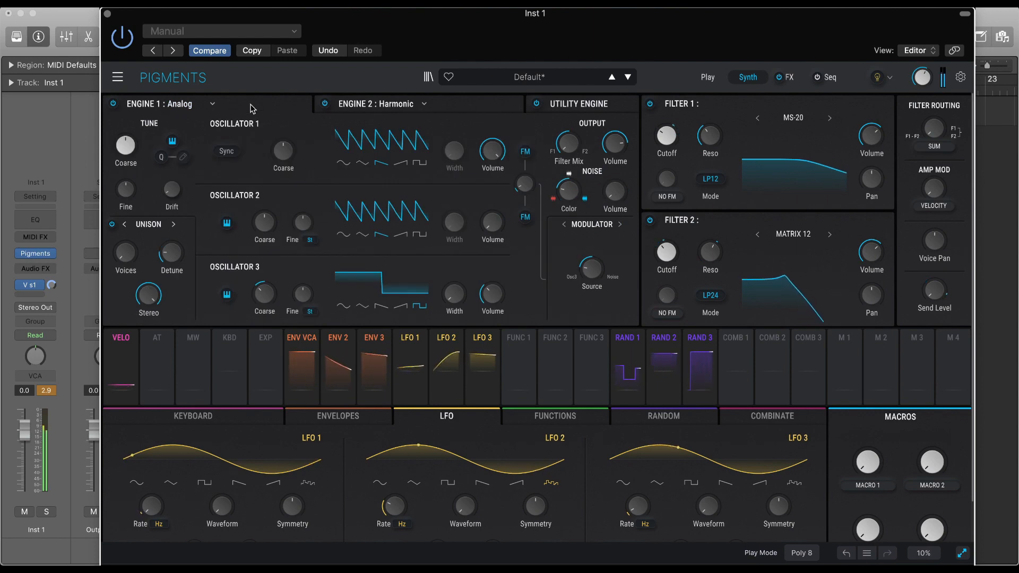
{"action": "left_click", "coordinate": [526, 218]}
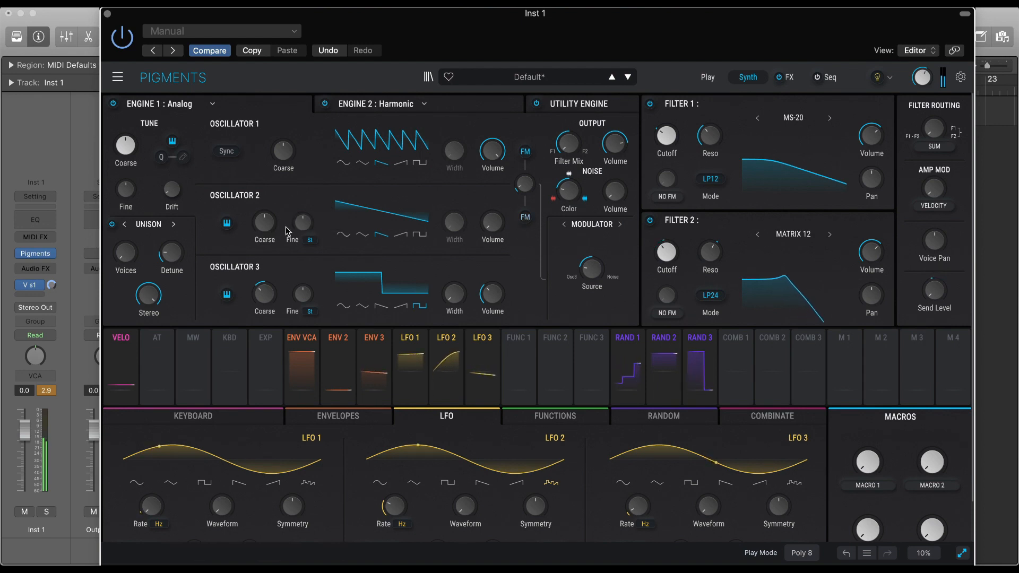
{"action": "mouse_move", "coordinate": [270, 223]}
{"action": "scroll", "coordinate": [280, 212], "scroll_direction": "down", "scroll_amount": 7}
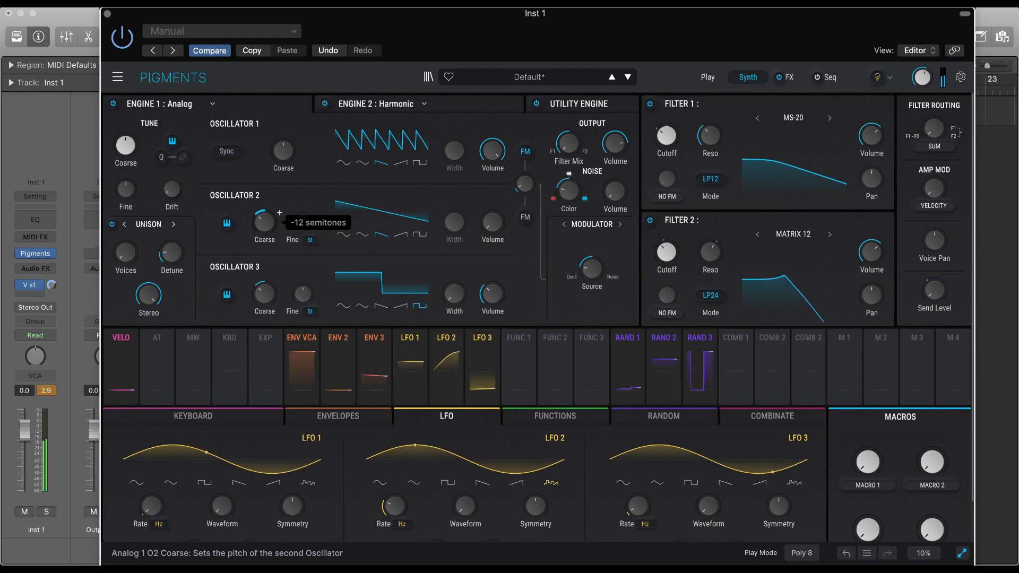
Change Oscillator 2 to a triangle wave and set its Volume to about -25.4 dB.
{"action": "left_click", "coordinate": [344, 236]}
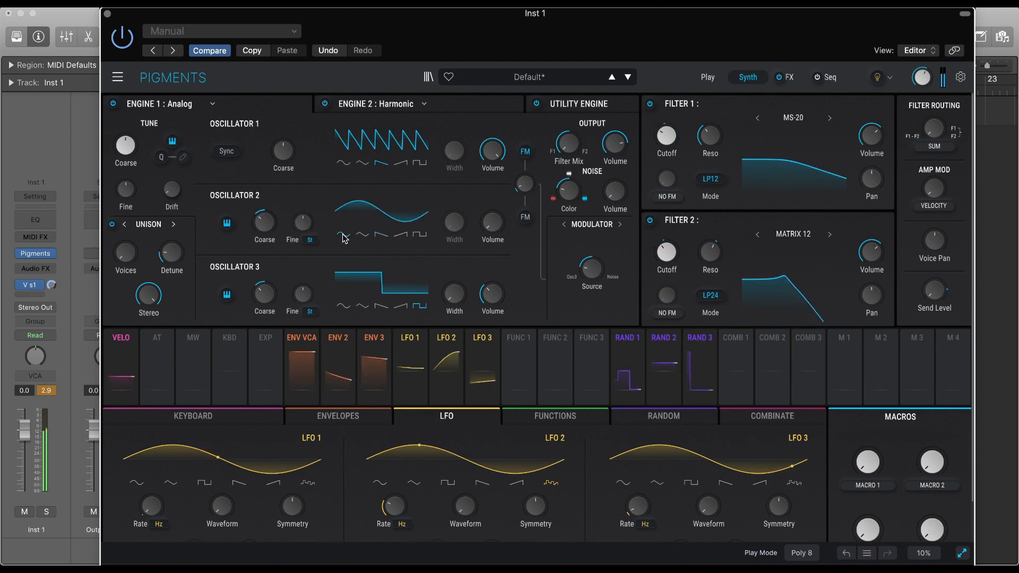
{"action": "left_click", "coordinate": [366, 235]}
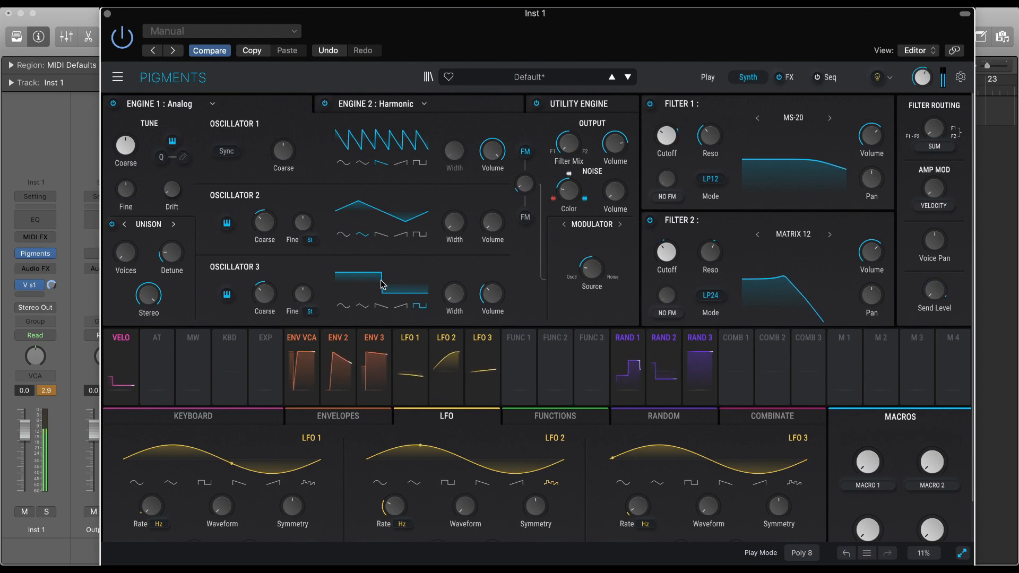
{"action": "left_click_drag", "start_coordinate": [492, 224], "coordinate": [508, 212]}
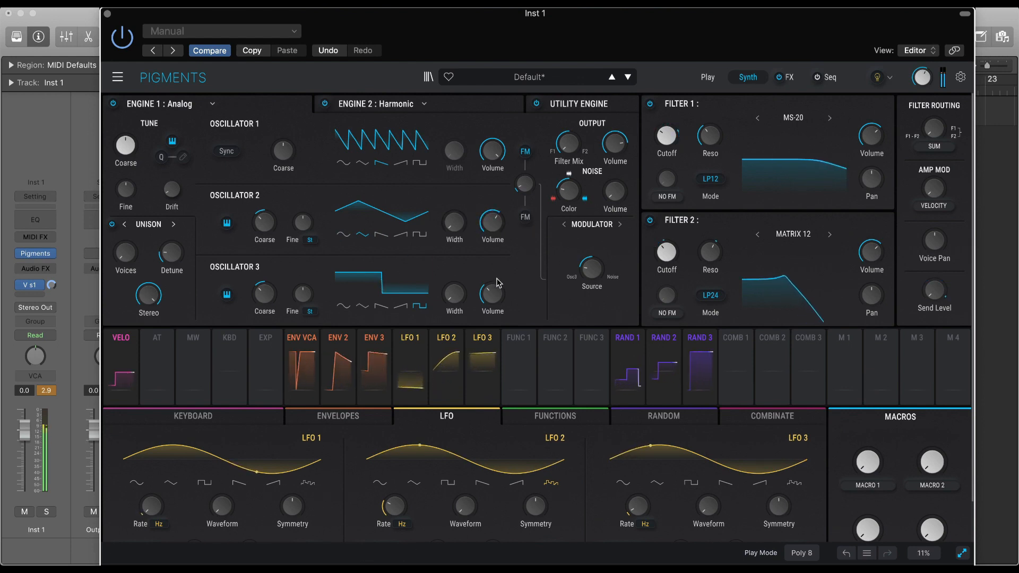
{"action": "left_click_drag", "start_coordinate": [492, 232], "coordinate": [491, 237]}
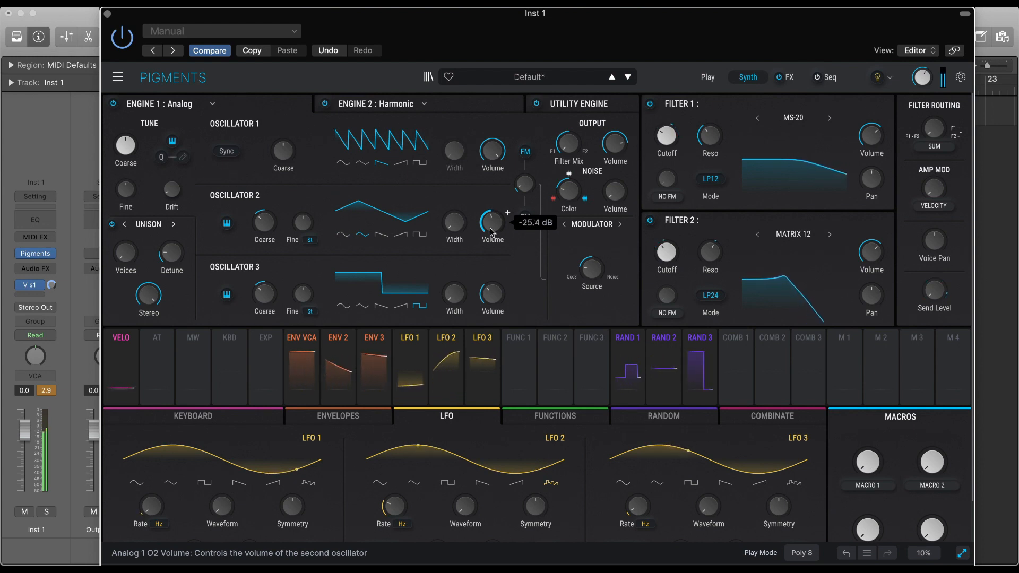
Set Filter 1's Resonance to about 0.432.
{"action": "left_click_drag", "start_coordinate": [709, 139], "coordinate": [709, 137]}
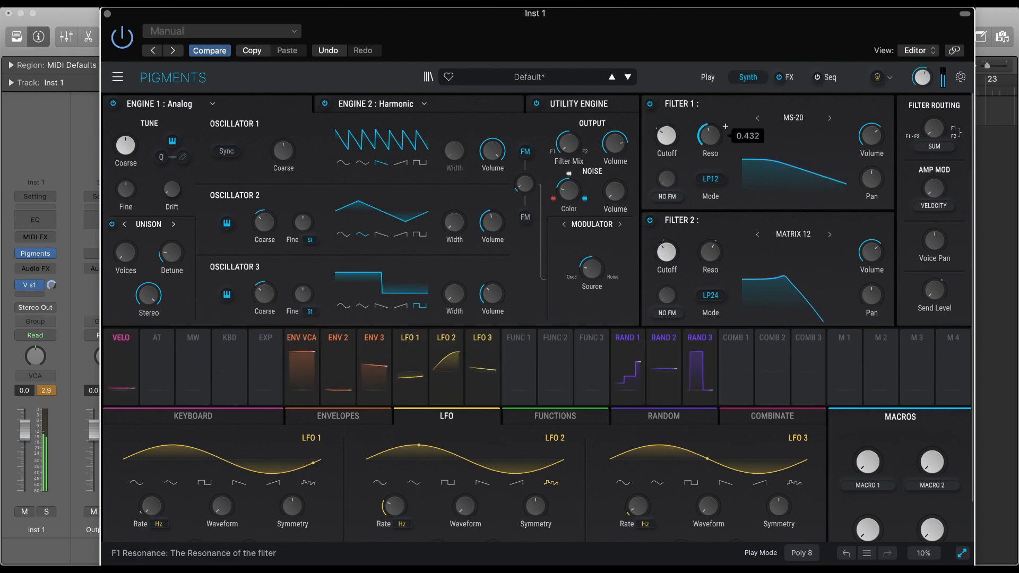